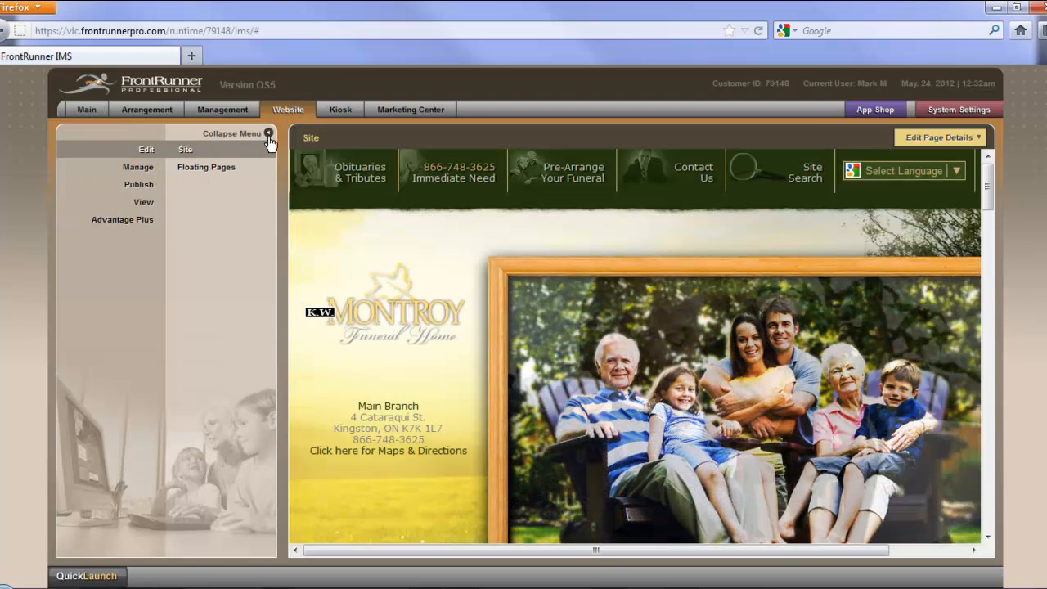
Step: Collapse the side menu and open the site's Quote Builder page from The Montroy Difference, under Our Services
click(268, 135)
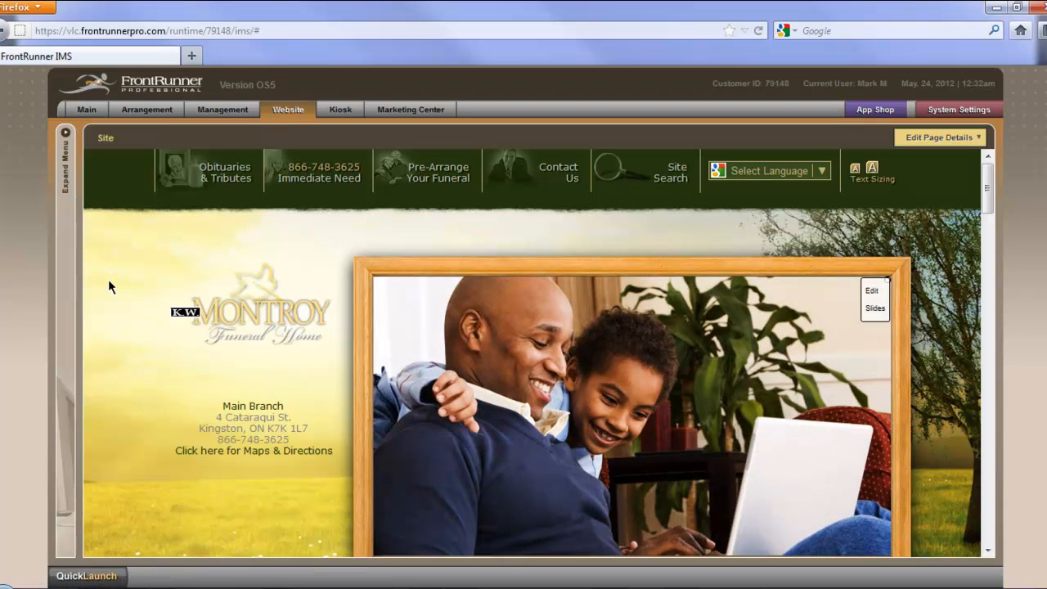
scroll(118, 295, down, 3)
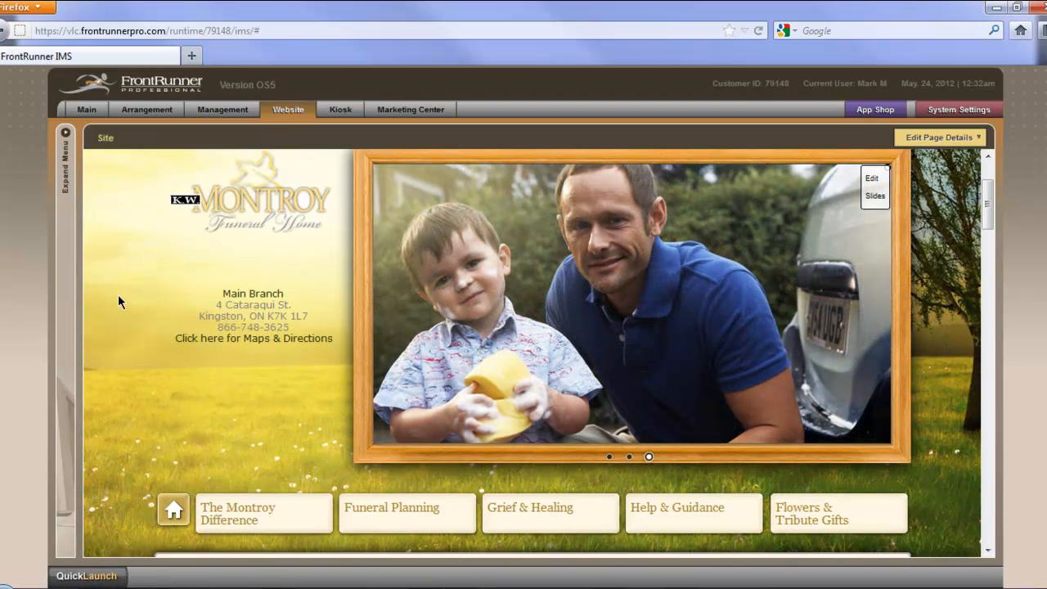
scroll(117, 296, down, 1)
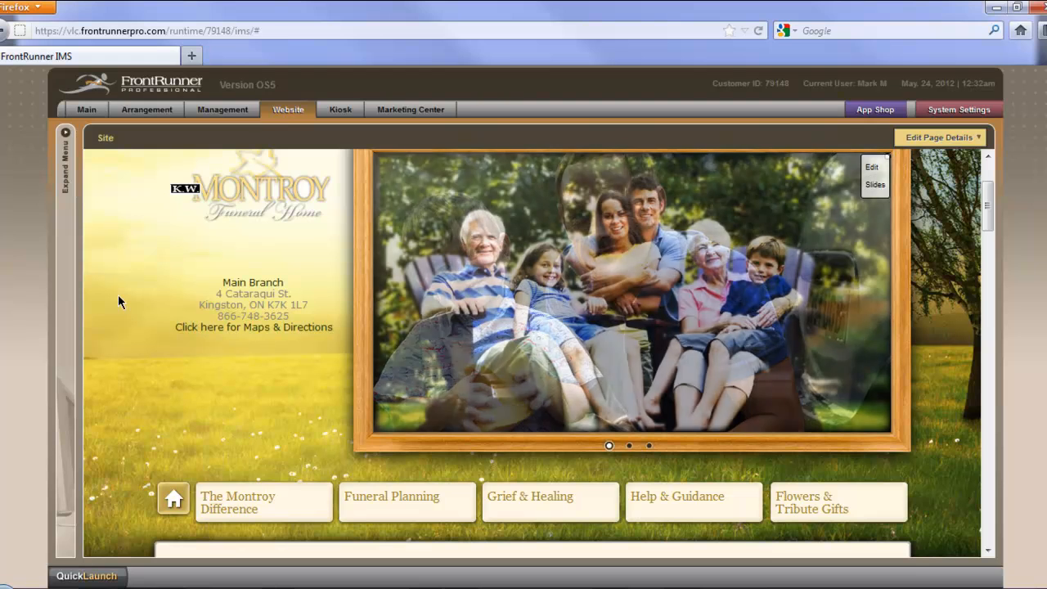
scroll(118, 302, down, 4)
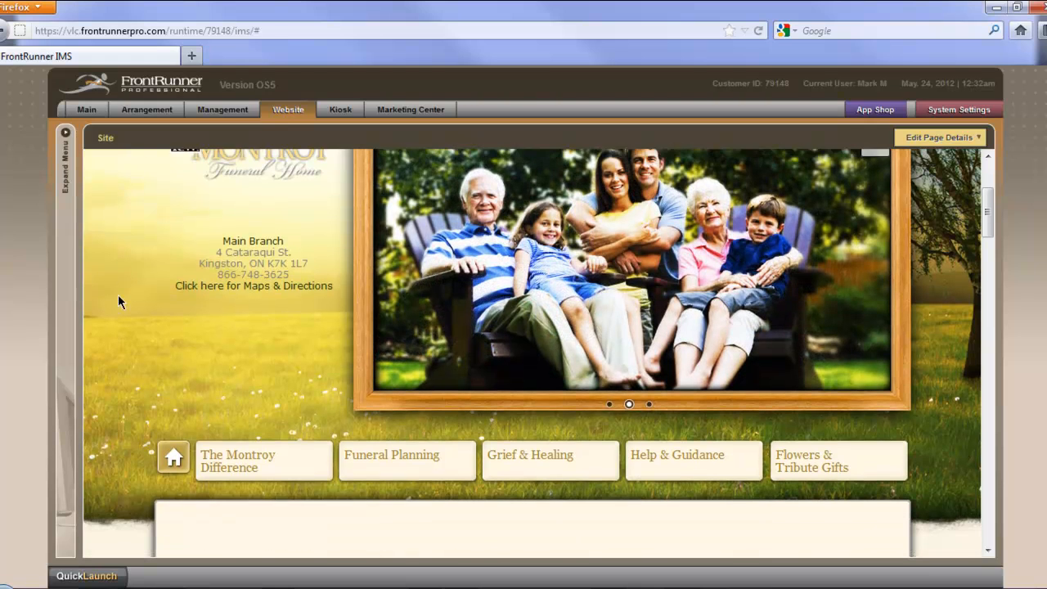
scroll(111, 303, down, 2)
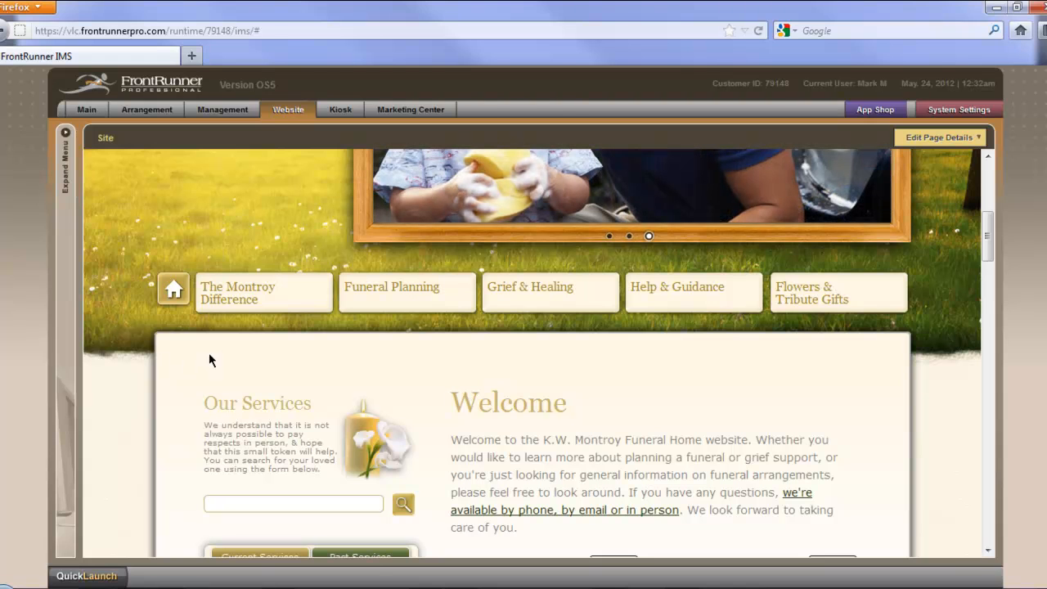
mouse_move(257, 303)
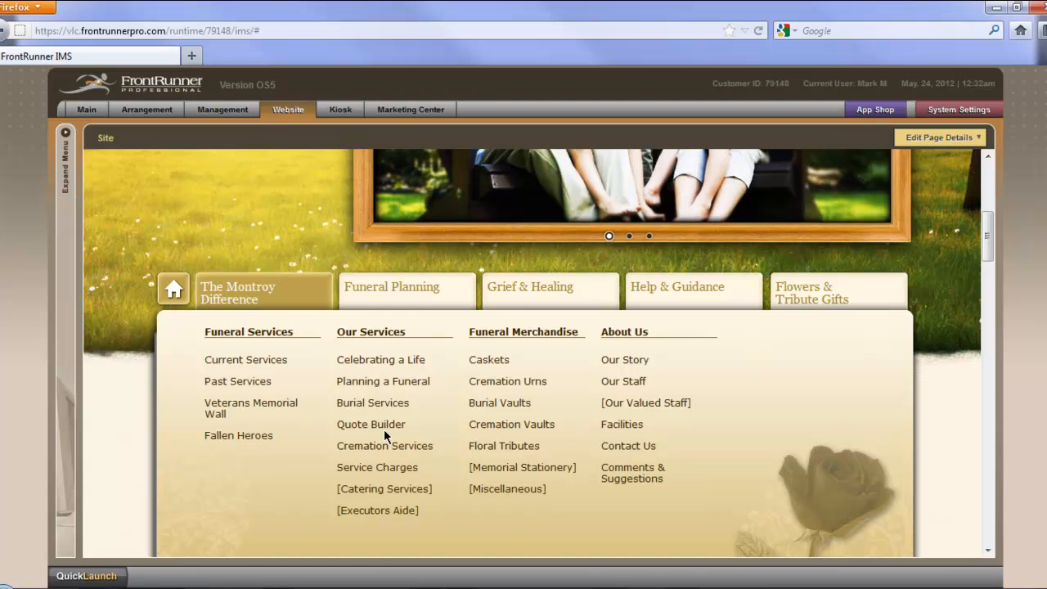
click(383, 426)
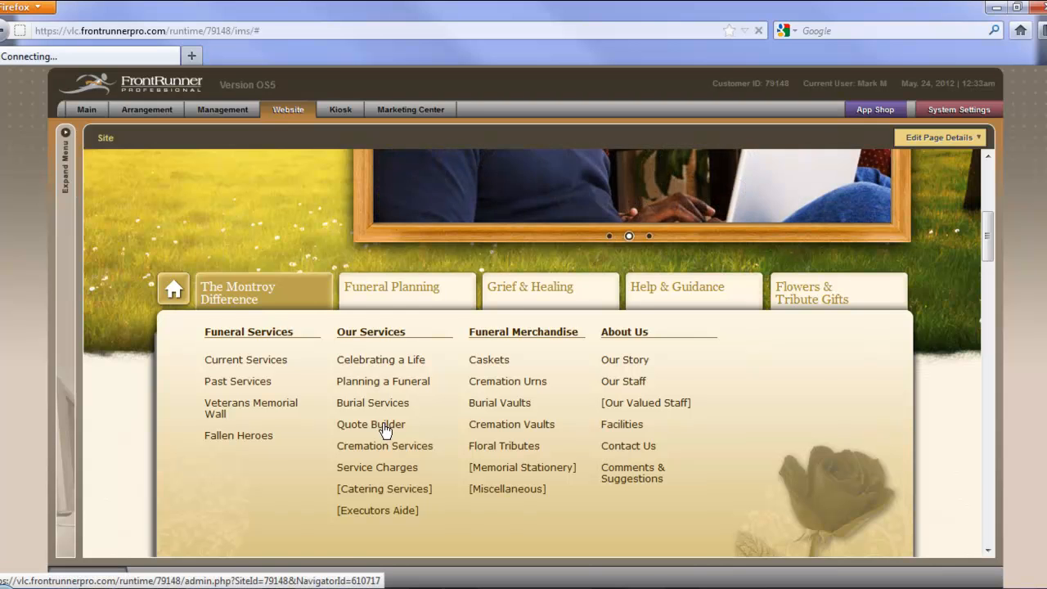
Step: Review the Quote Builder page's package description, required items and total fields
scroll(123, 464, down, 5)
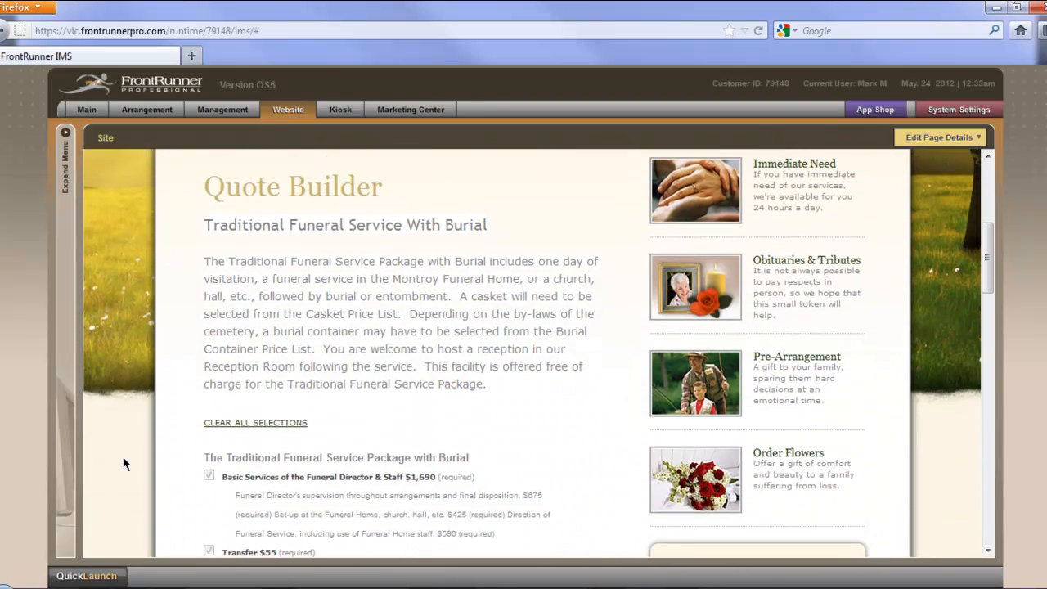
scroll(123, 464, down, 4)
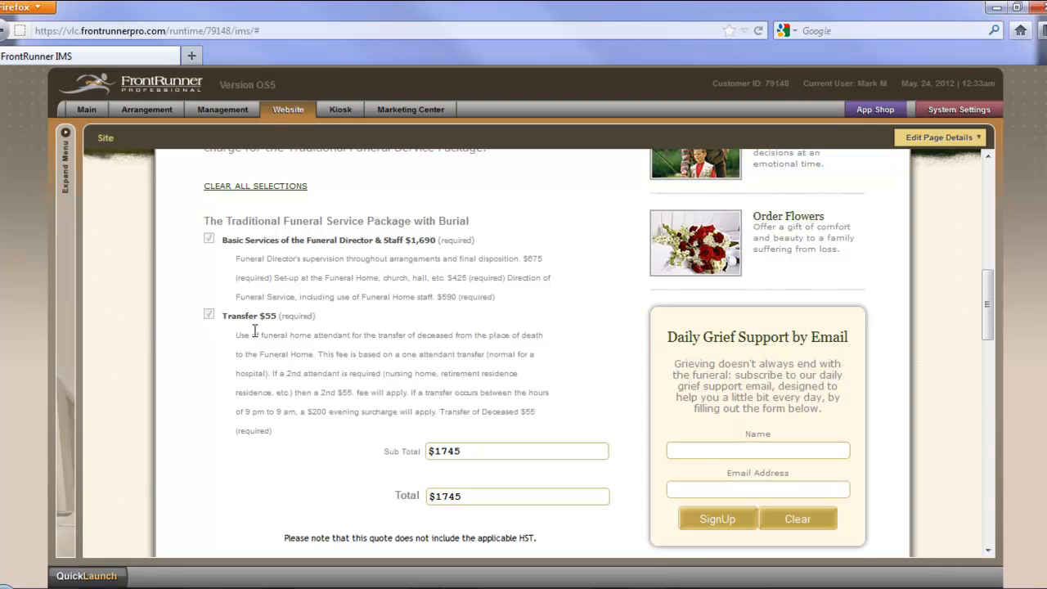
scroll(602, 350, down, 1)
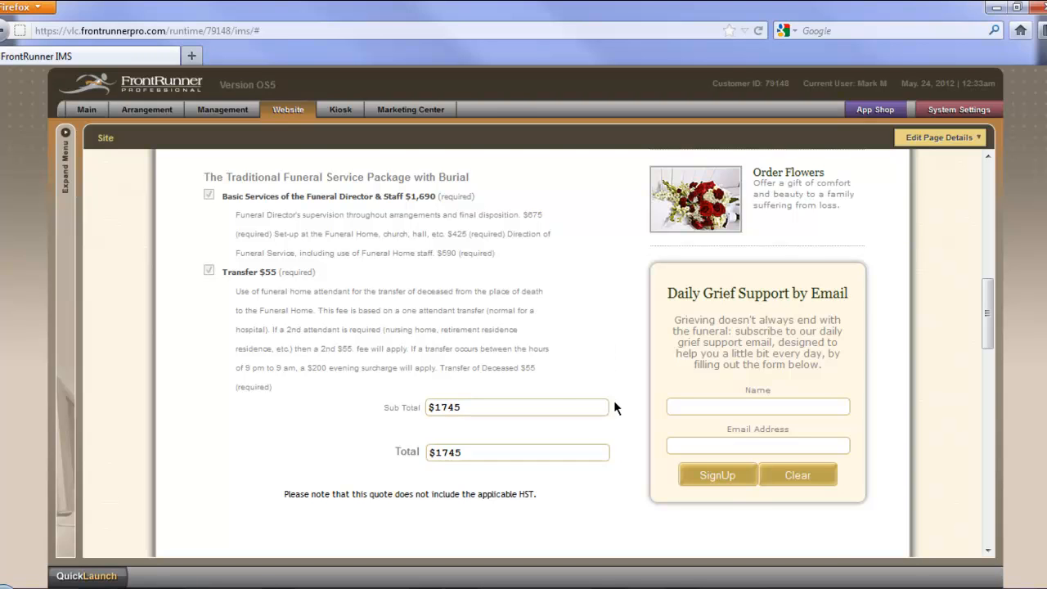
scroll(614, 384, up, 2)
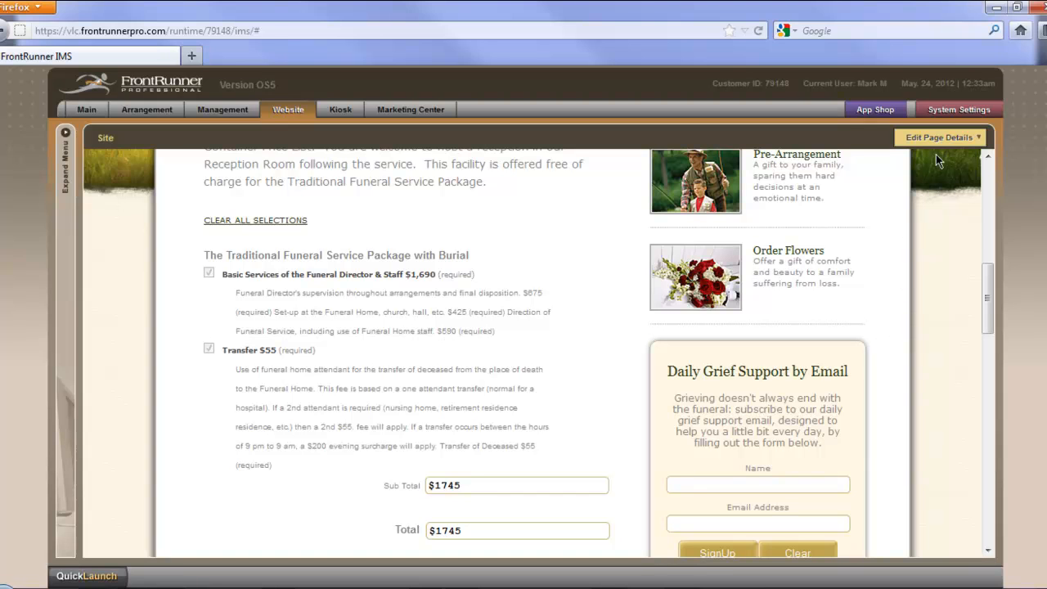
Step: Edit the Quote Builder page's content and open the section "The Traditional Funeral Service Package with Burial" for editing
mouse_move(938, 141)
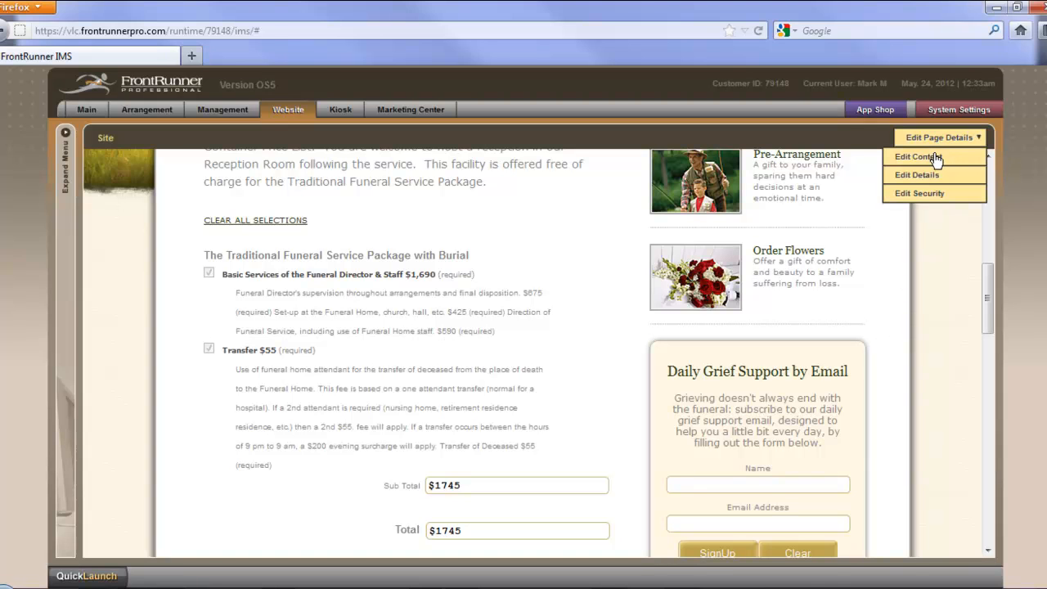
click(935, 158)
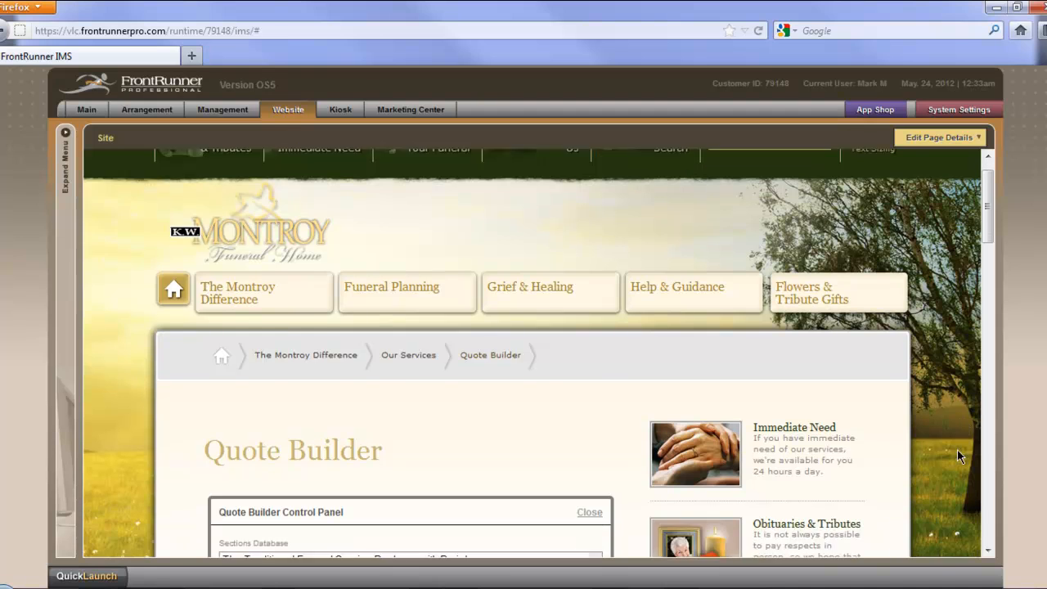
scroll(957, 449, down, 5)
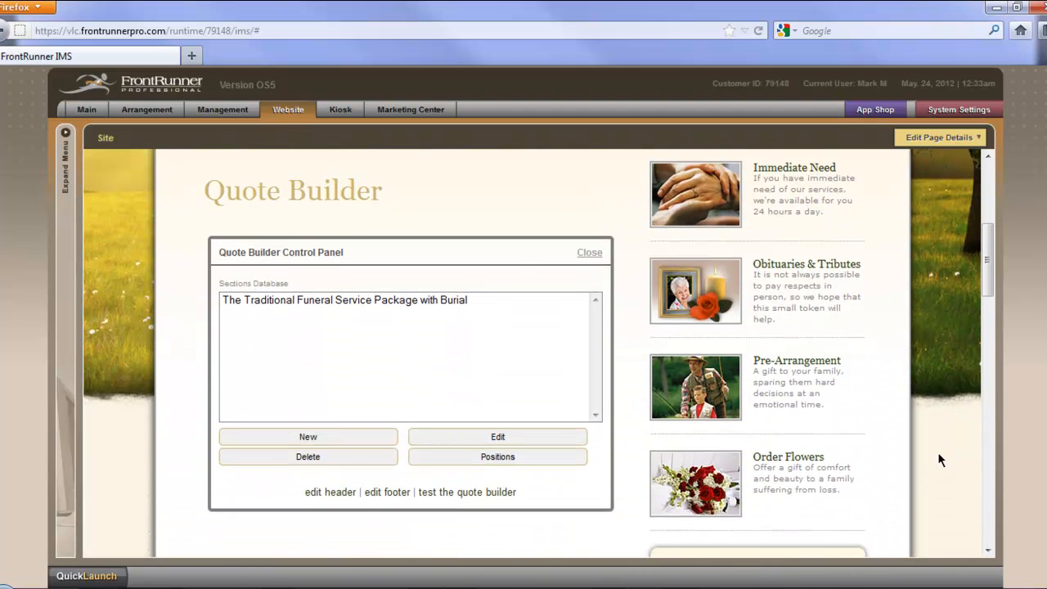
click(317, 303)
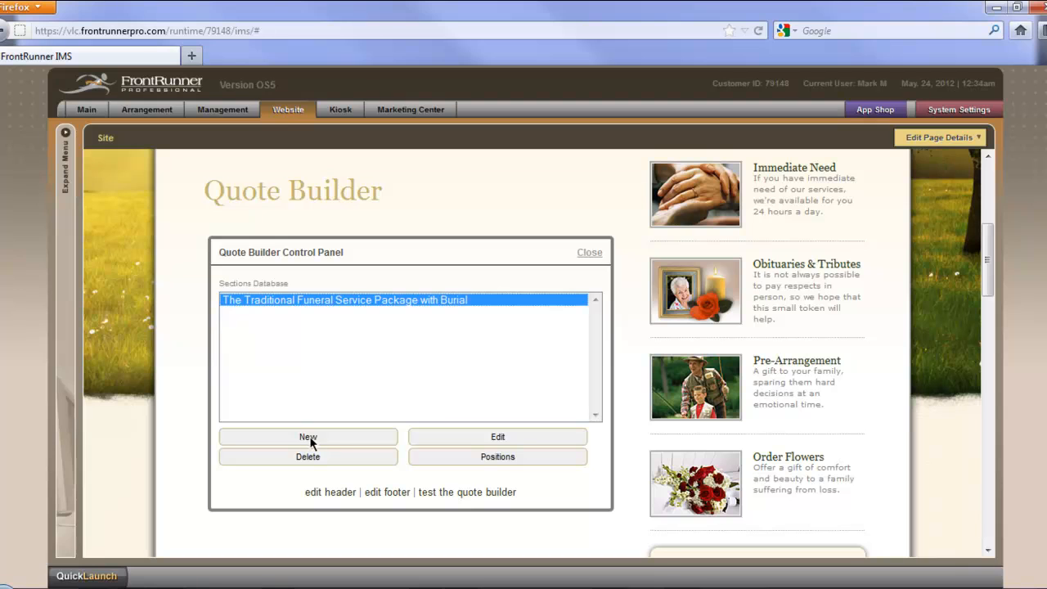
click(495, 438)
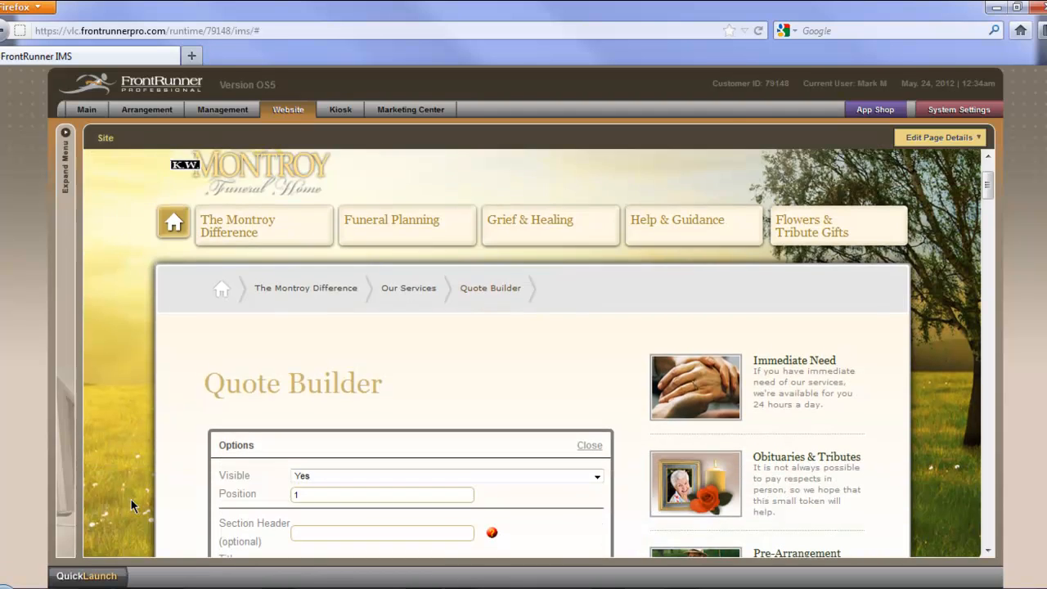
Step: Examine the section's general options, including the Visible choices, position, section header, title and description
scroll(133, 500, down, 1)
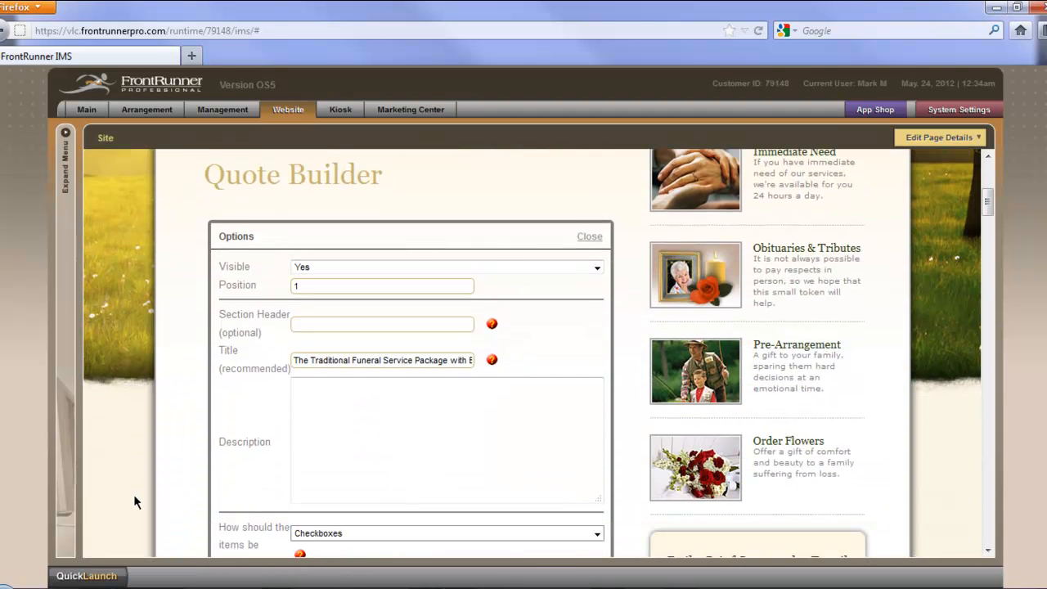
click(355, 268)
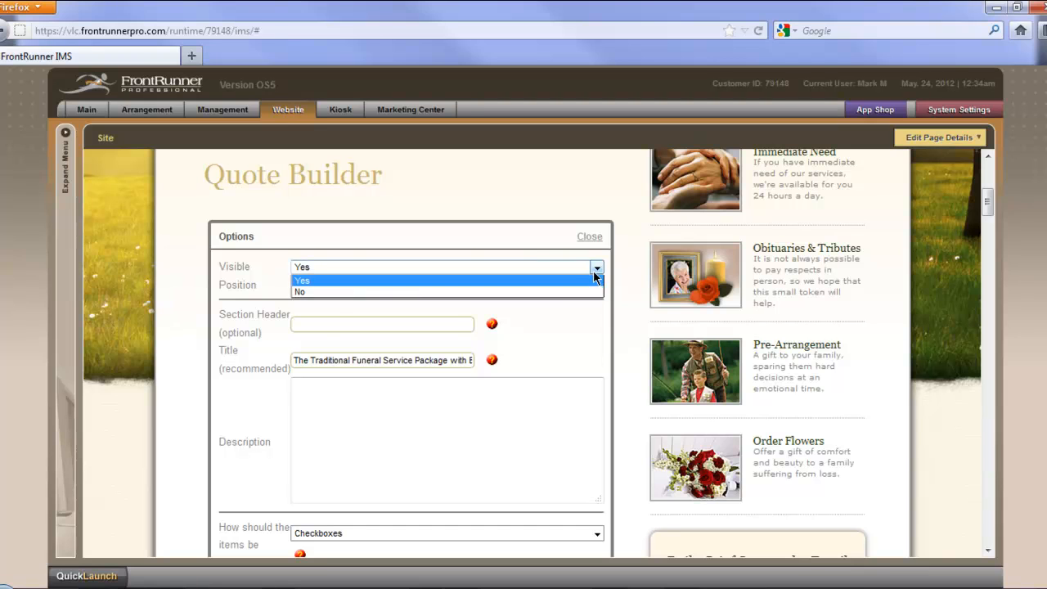
click(581, 321)
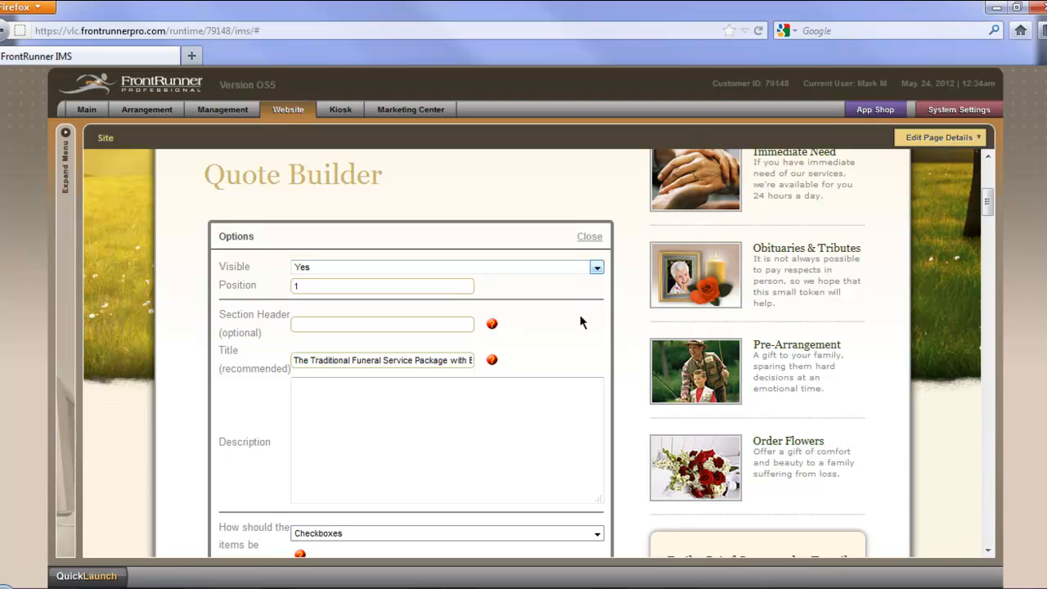
scroll(579, 321, down, 1)
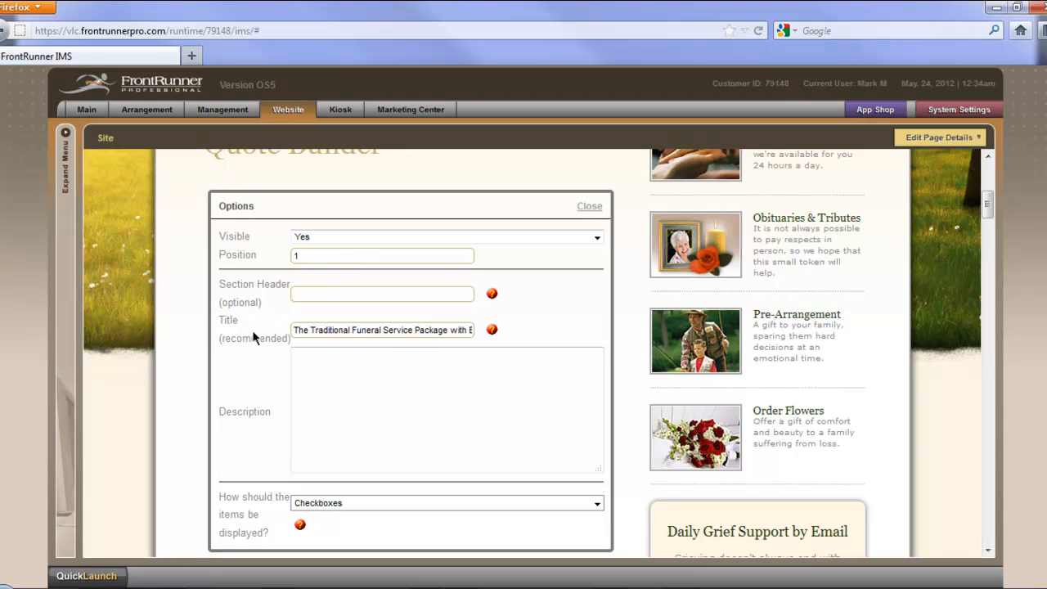
scroll(402, 398, down, 3)
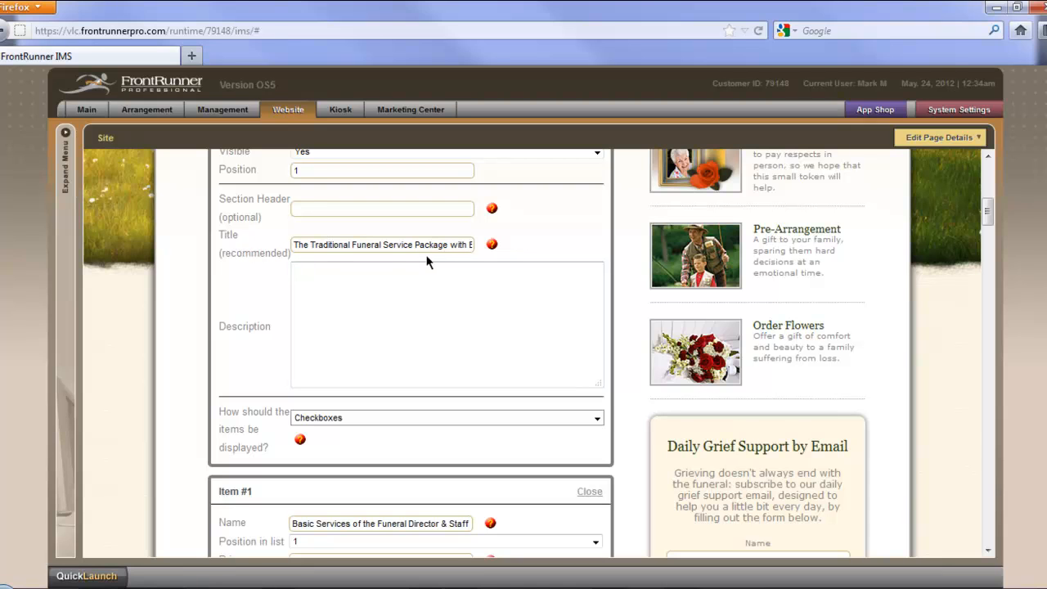
click(389, 311)
scroll(257, 304, down, 3)
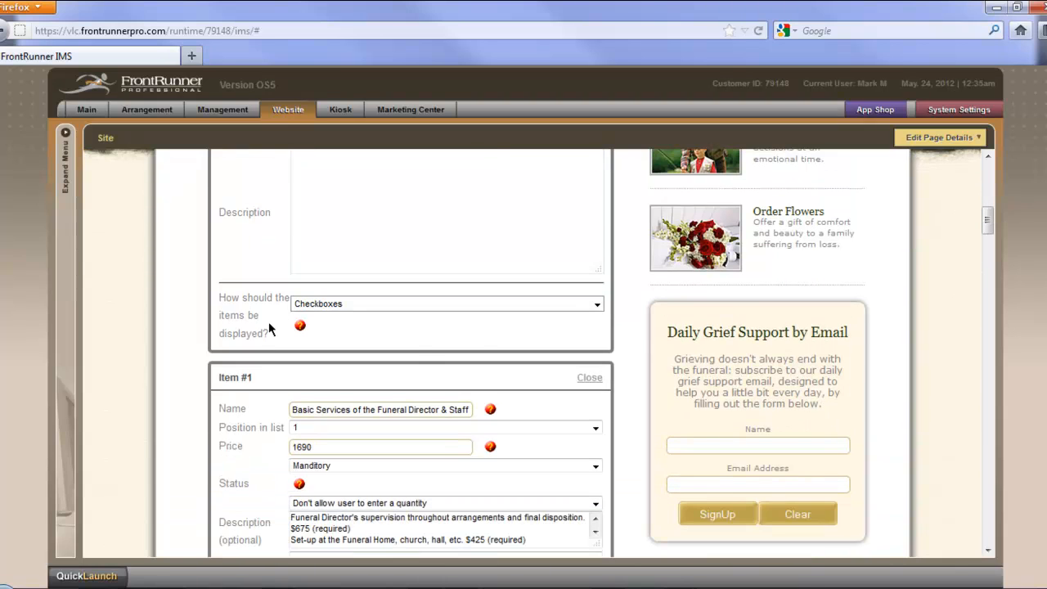
Step: Check the item display choices, keeping Checkboxes, and read the help on the selection types in a widened window before closing it
click(597, 304)
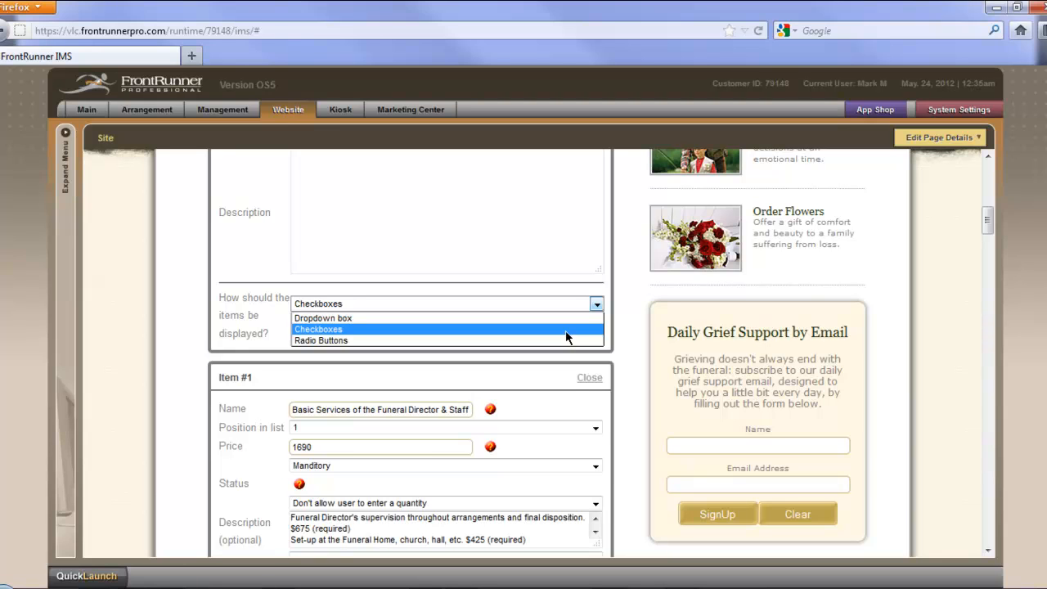
click(567, 329)
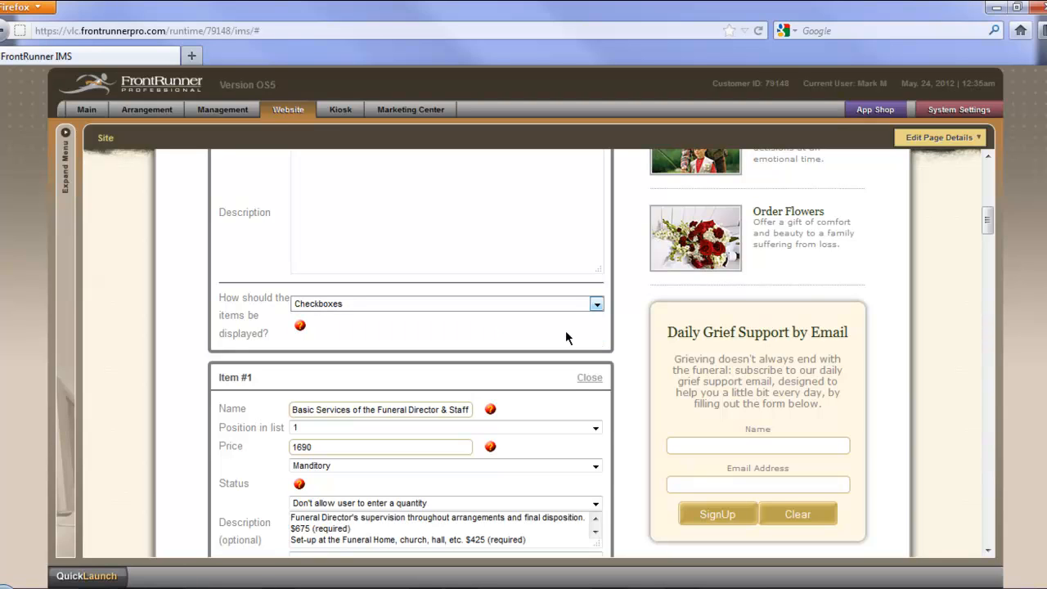
click(300, 327)
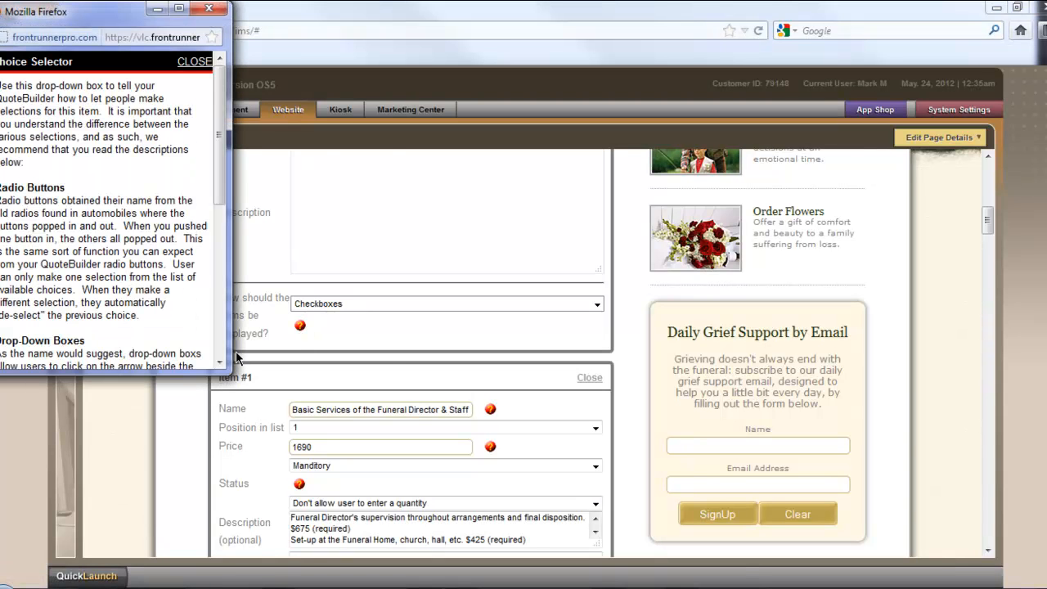
drag(233, 346, 390, 346)
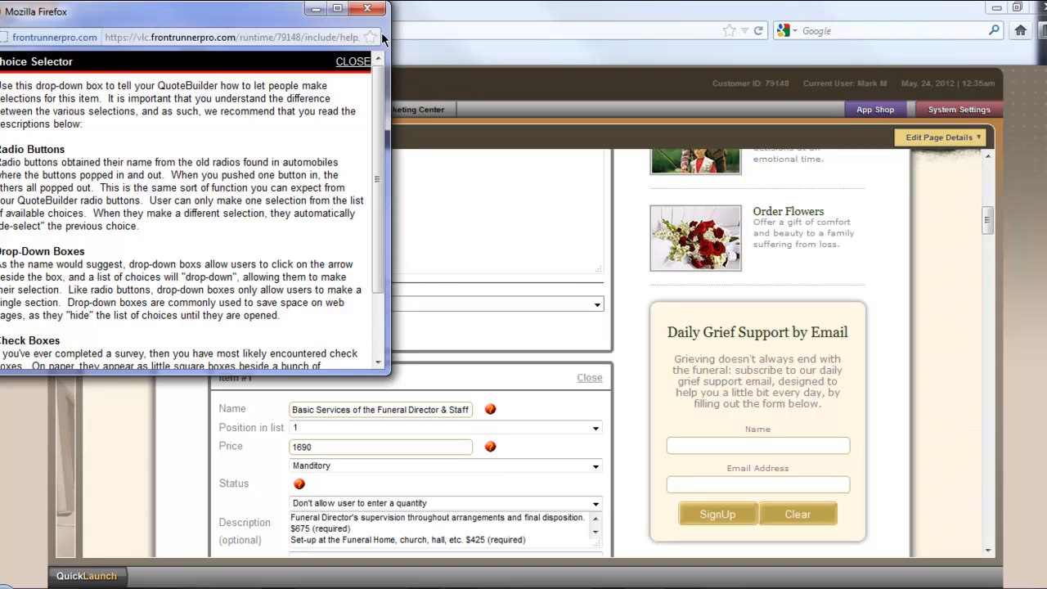
click(368, 9)
Step: Examine Item #1's status and quantity choices, keeping Manditory and "Don't allow user to enter a quantity"
scroll(565, 397, down, 3)
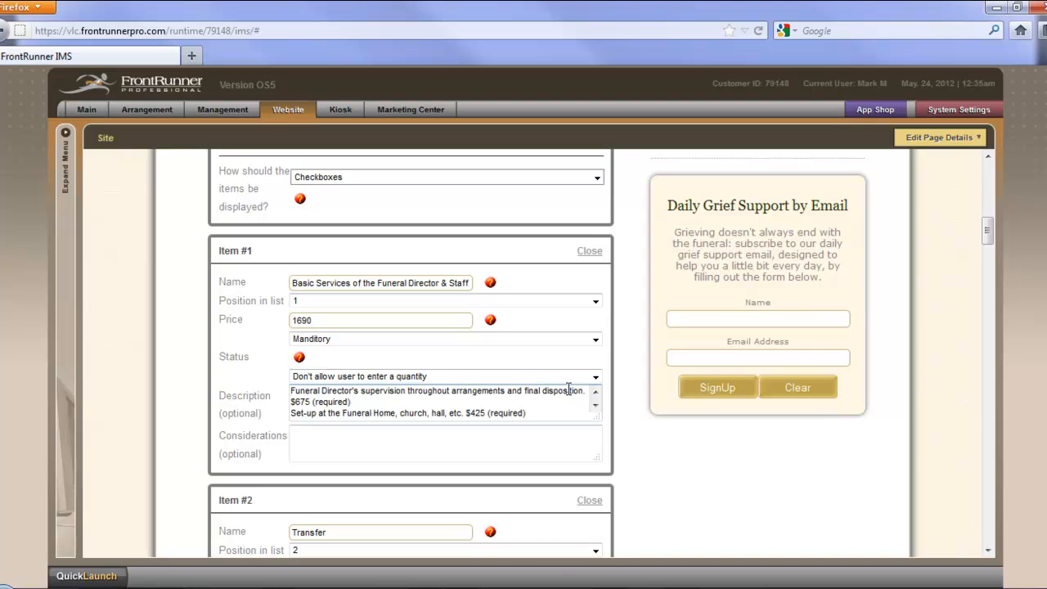
scroll(568, 387, down, 1)
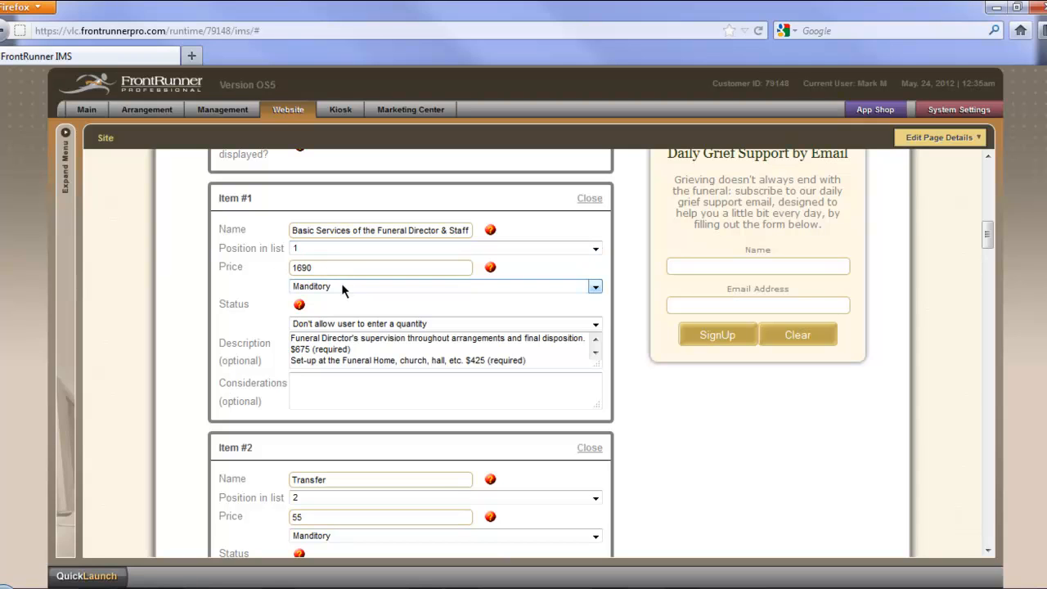
click(596, 289)
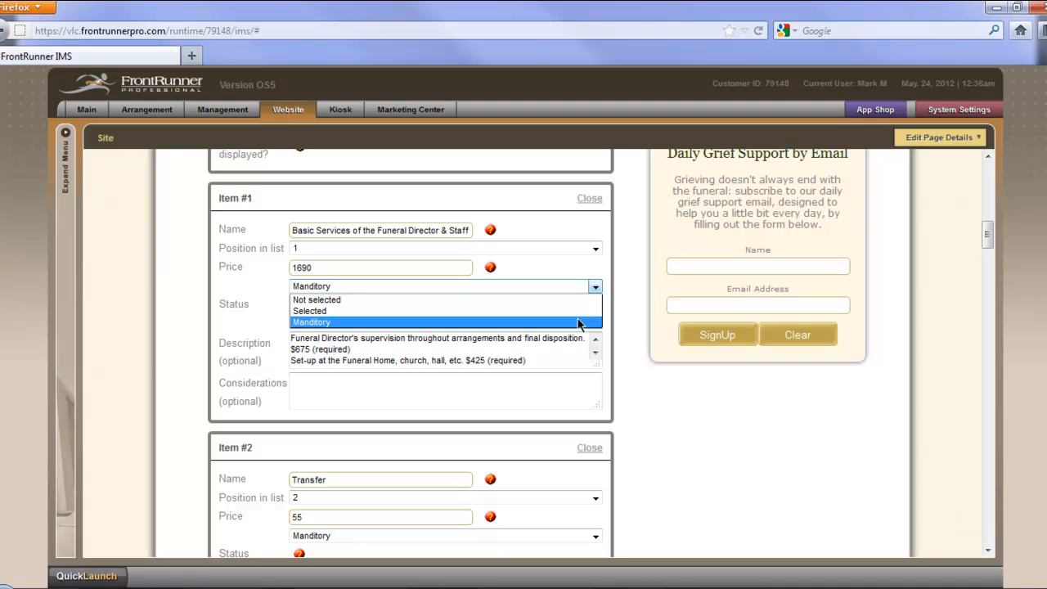
click(578, 322)
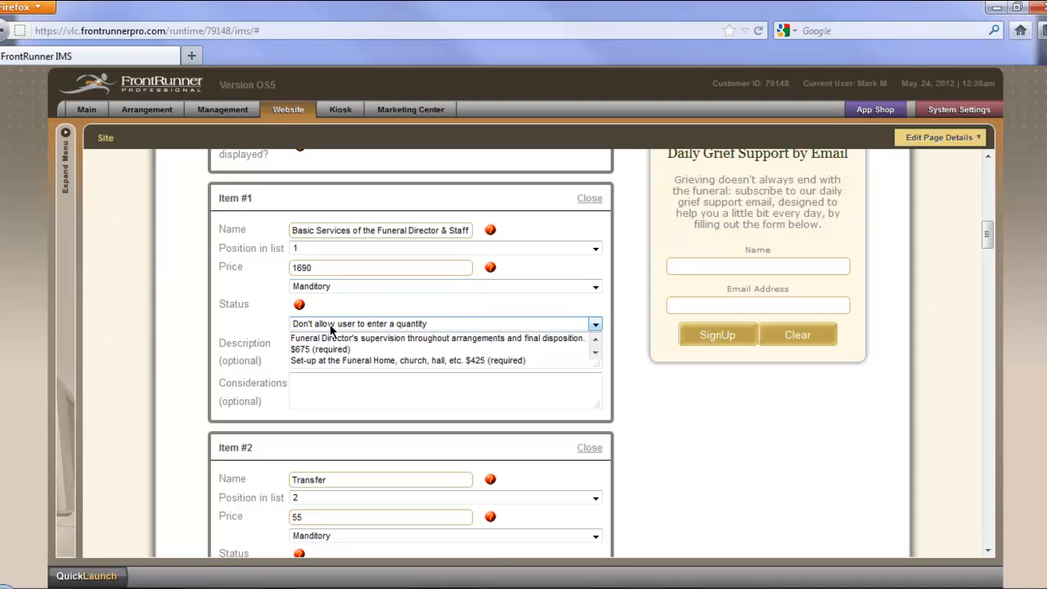
click(595, 325)
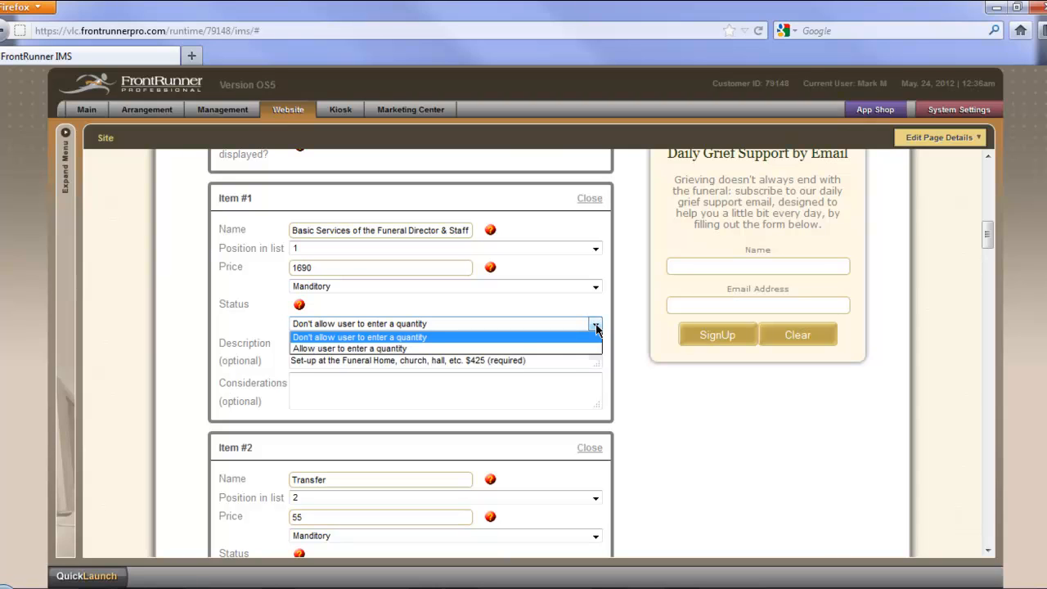
click(596, 325)
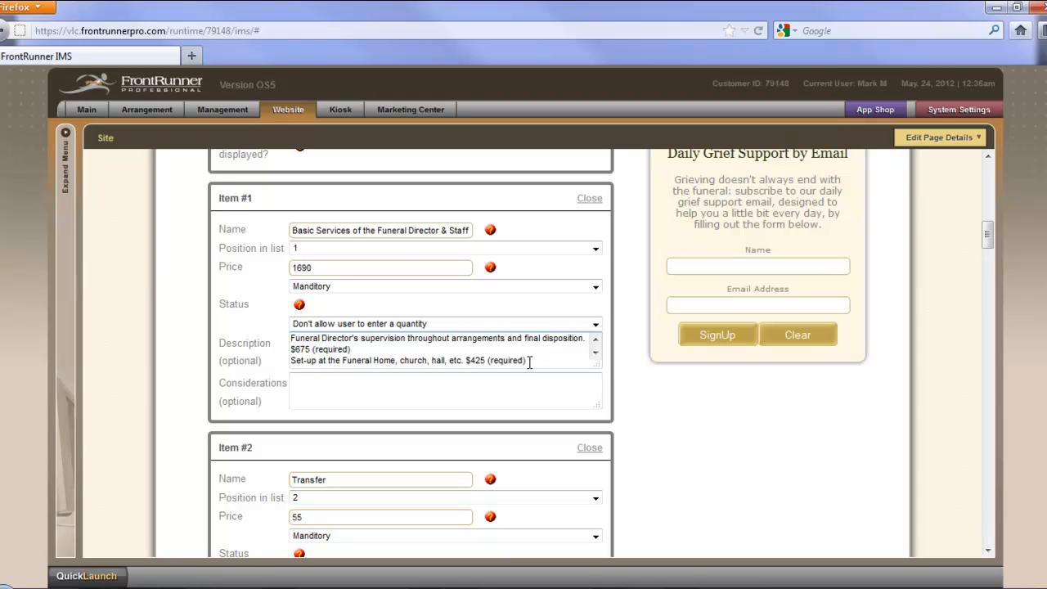
Step: Look over the Item #2 Transfer entry and the blank Item #3 form in the section
scroll(628, 401, down, 5)
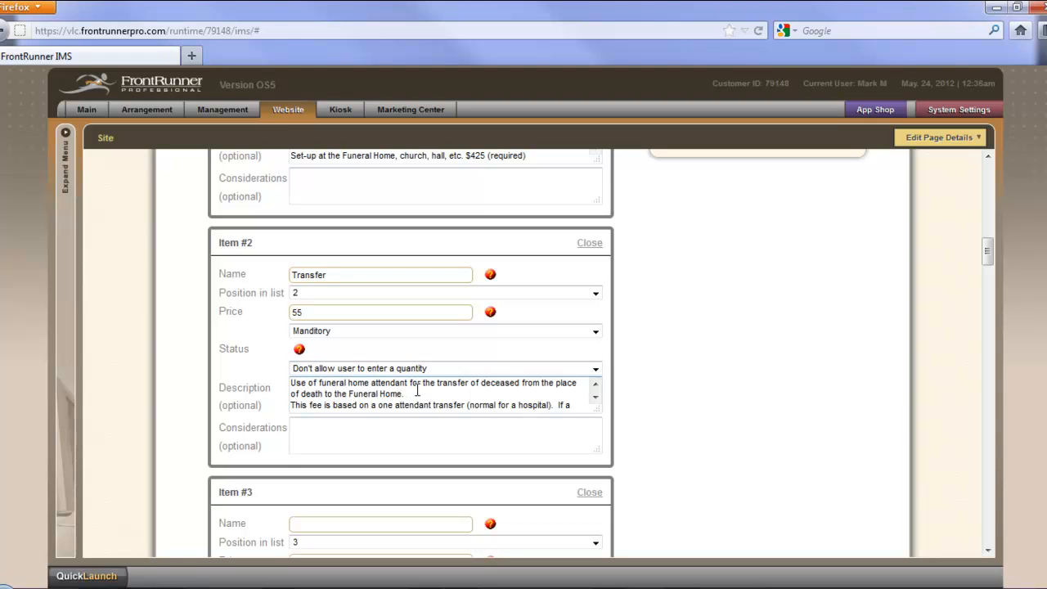
scroll(638, 414, down, 3)
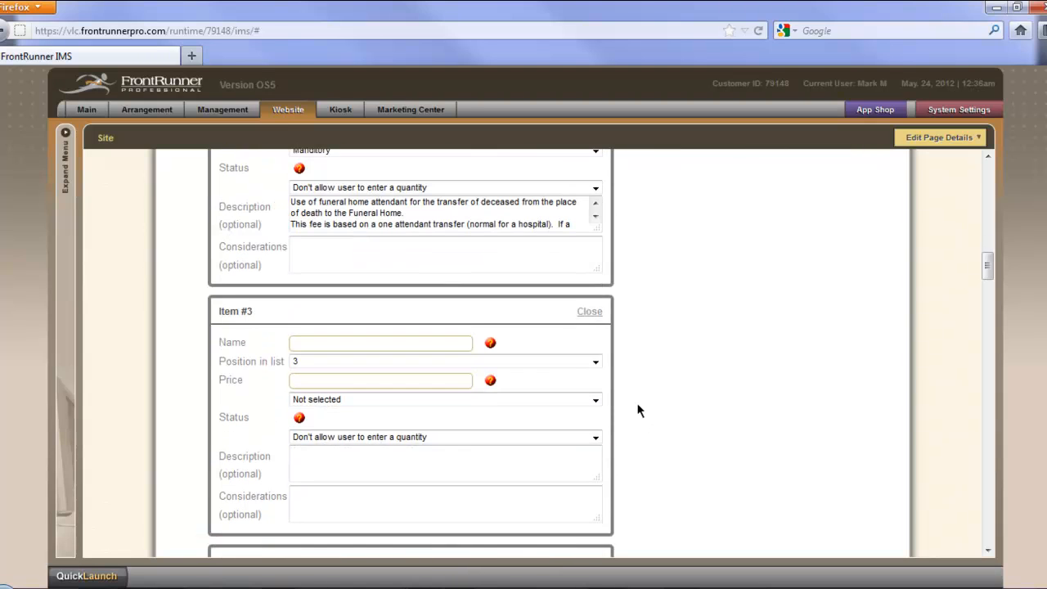
scroll(640, 411, down, 1)
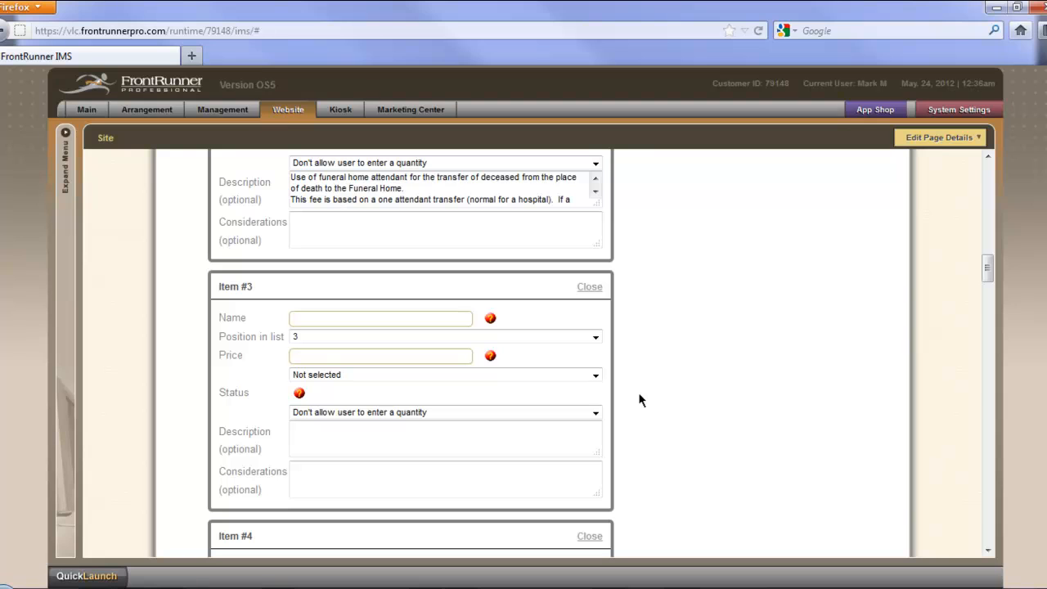
Step: Fill in Item #3 with the name "Use of Facilities" and price 250, and set it to "Allow user to enter a quantity"
click(419, 319)
text(Use of Facilities)
click(368, 358)
text(250)
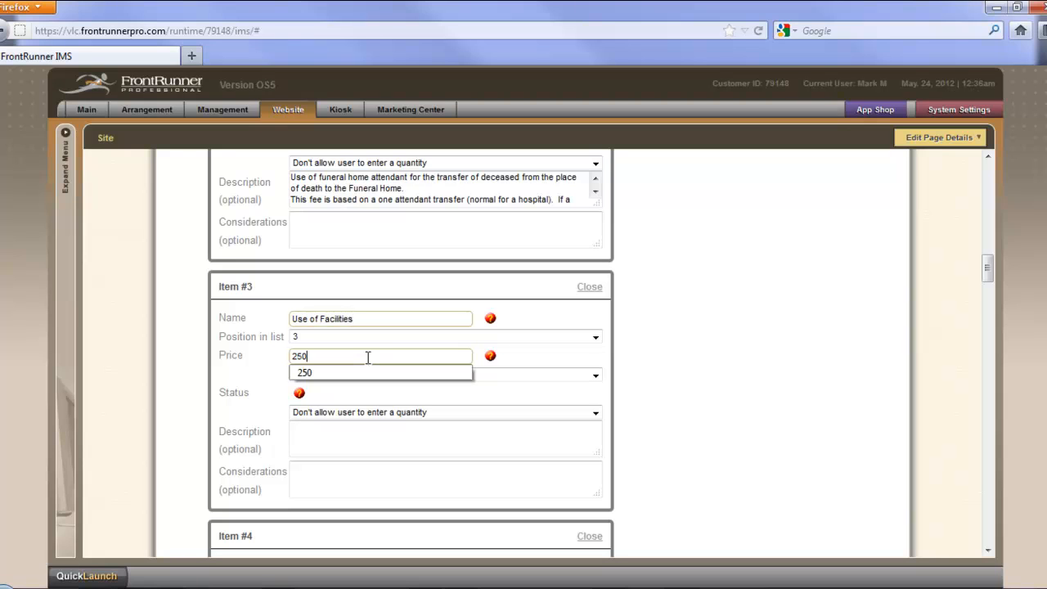
click(364, 370)
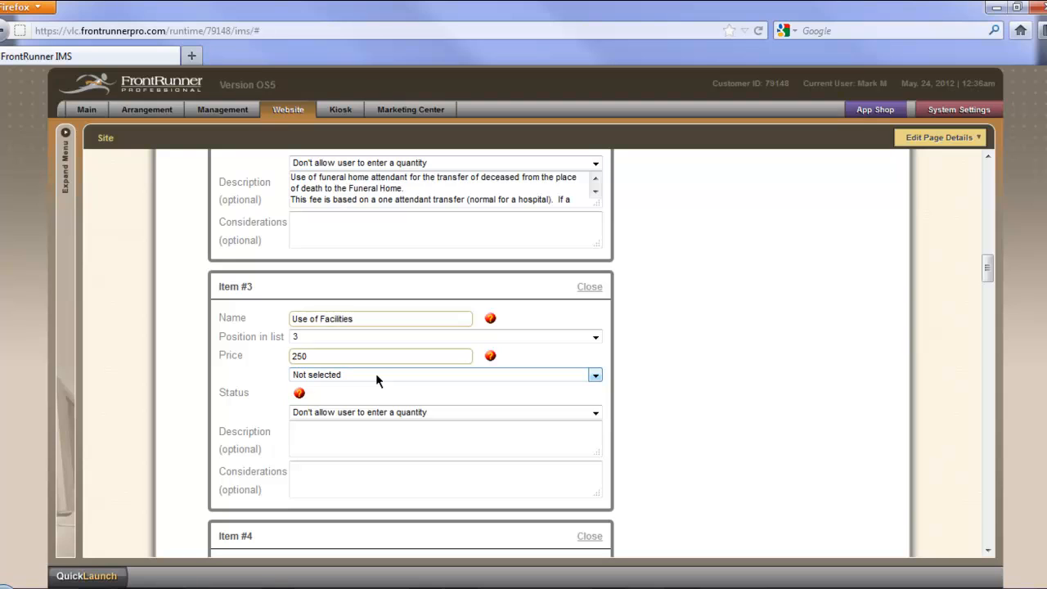
click(449, 414)
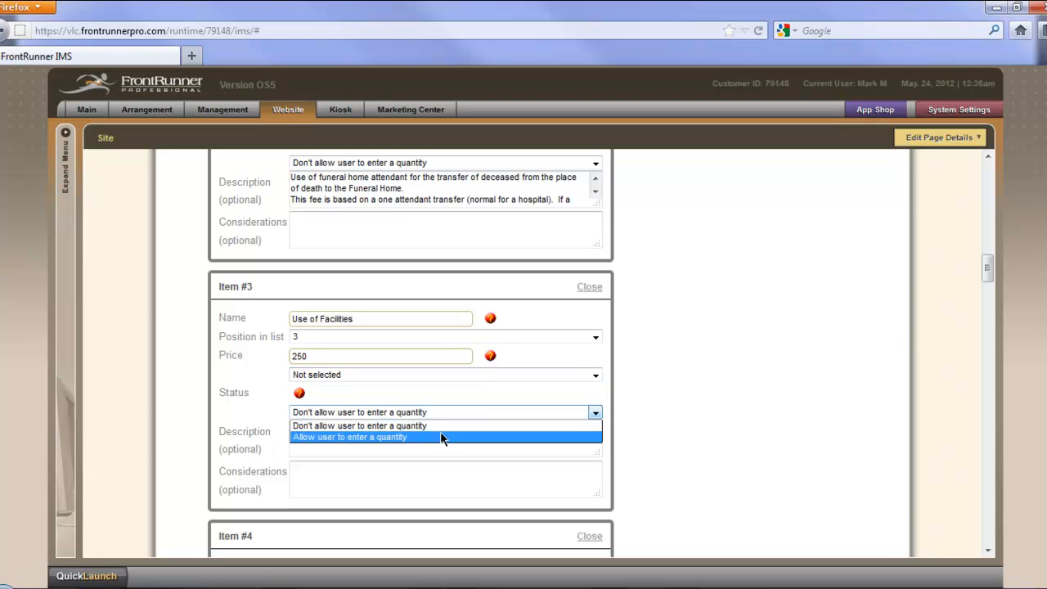
click(442, 438)
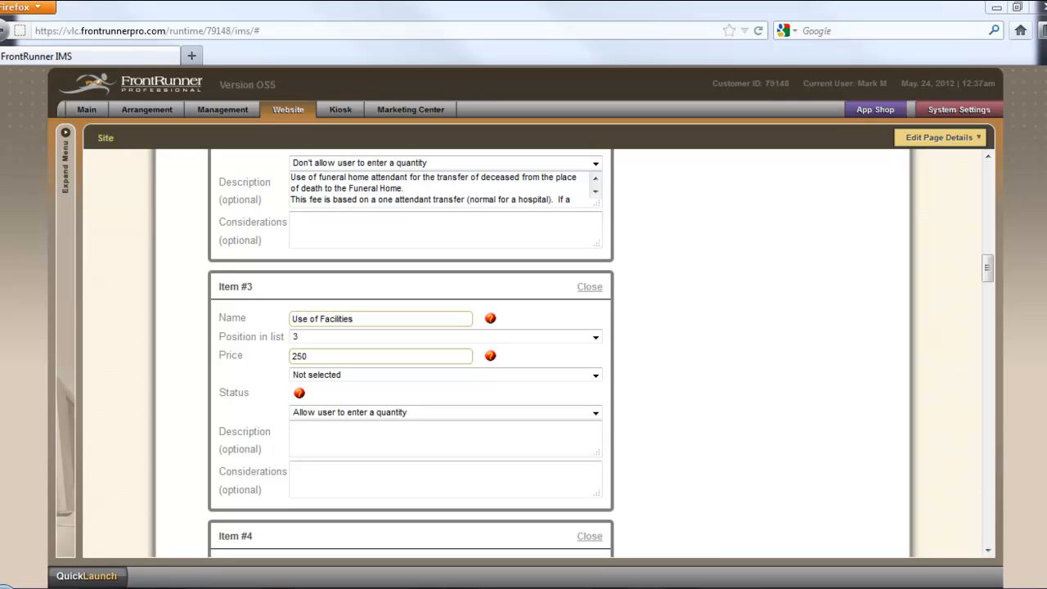
Step: Give Item #3 a description about using the Funeral Home facilities for Visitation and/or Service, and considerations asking for one per visitation or service
click(397, 447)
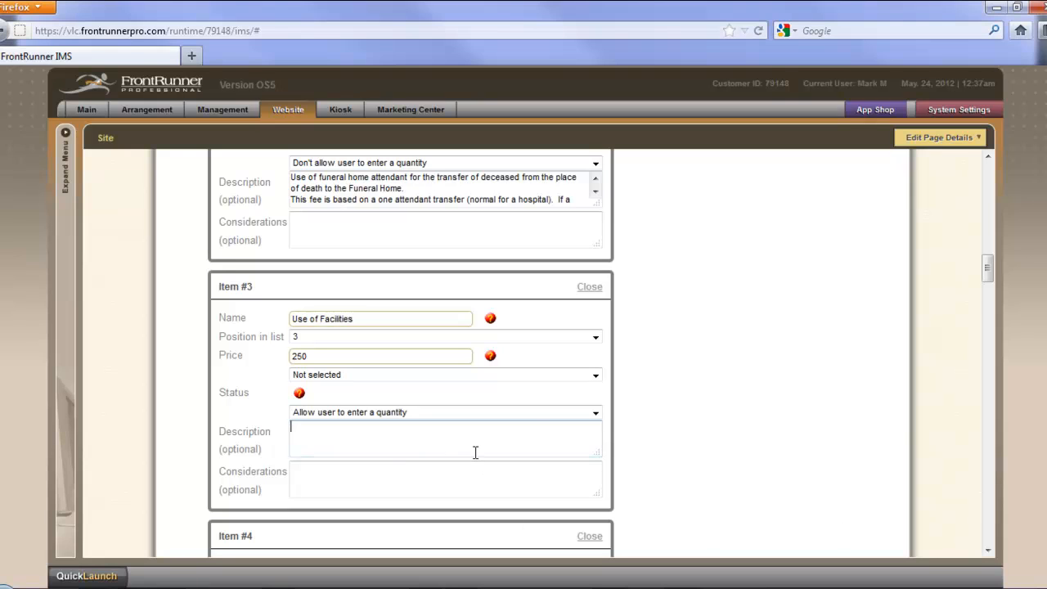
text(Use of the Funeral Home facilities for Visitation and/or Service.)
click(439, 481)
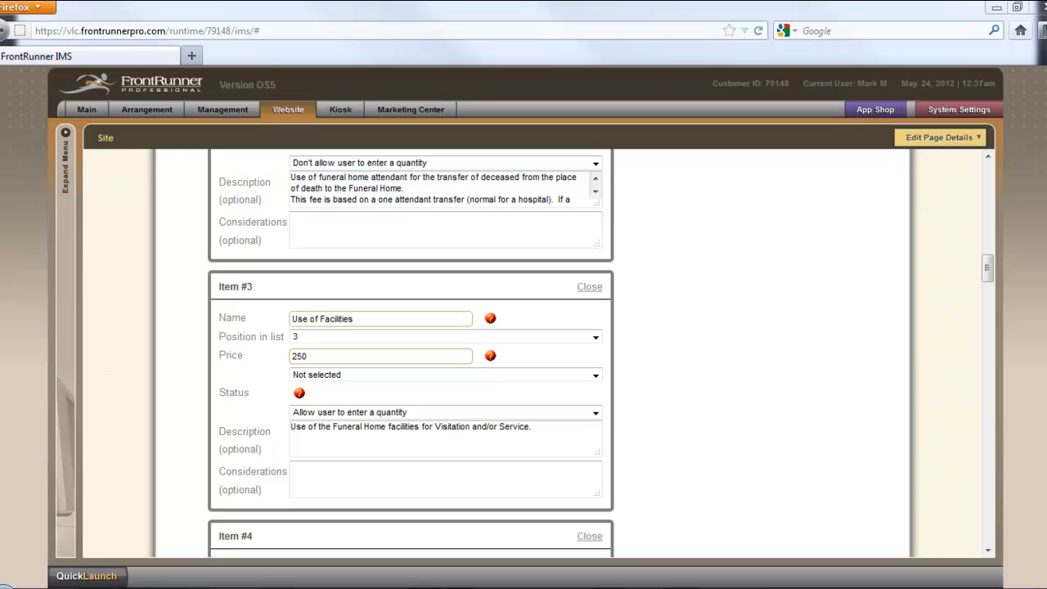
click(471, 476)
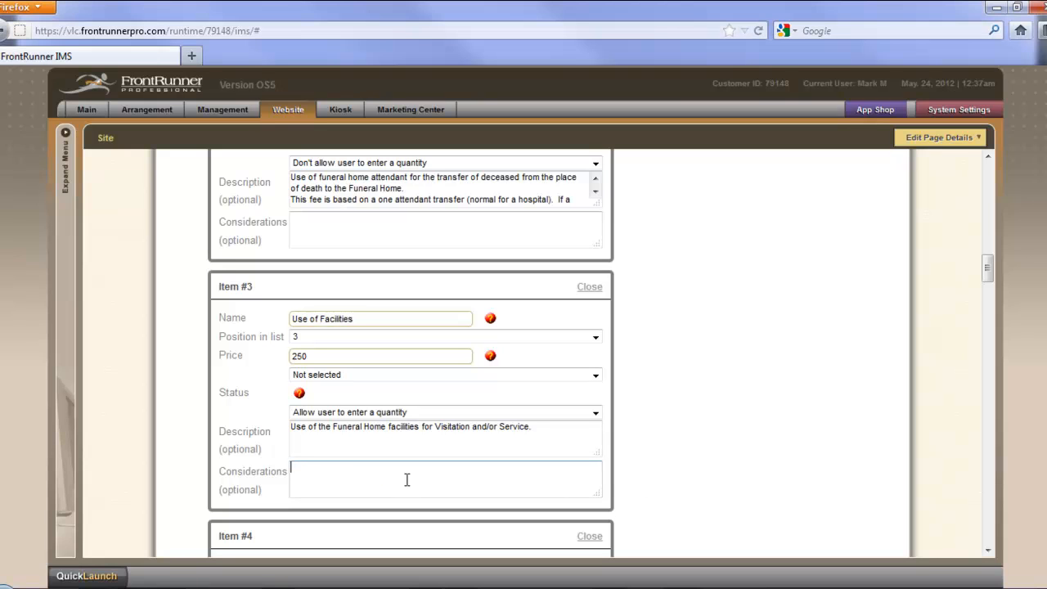
text(Please select the number regarding visitations and/or service.  Please add one for each visitation or service if required.)
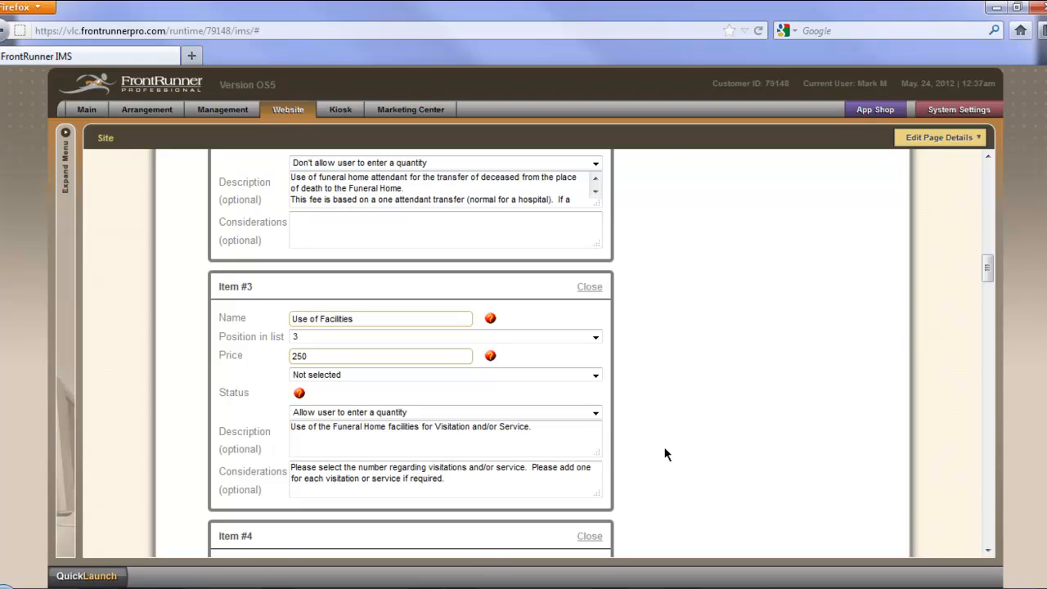
Step: Save the section with the completed Item #3, leaving the remaining item forms blank
scroll(665, 454, down, 2)
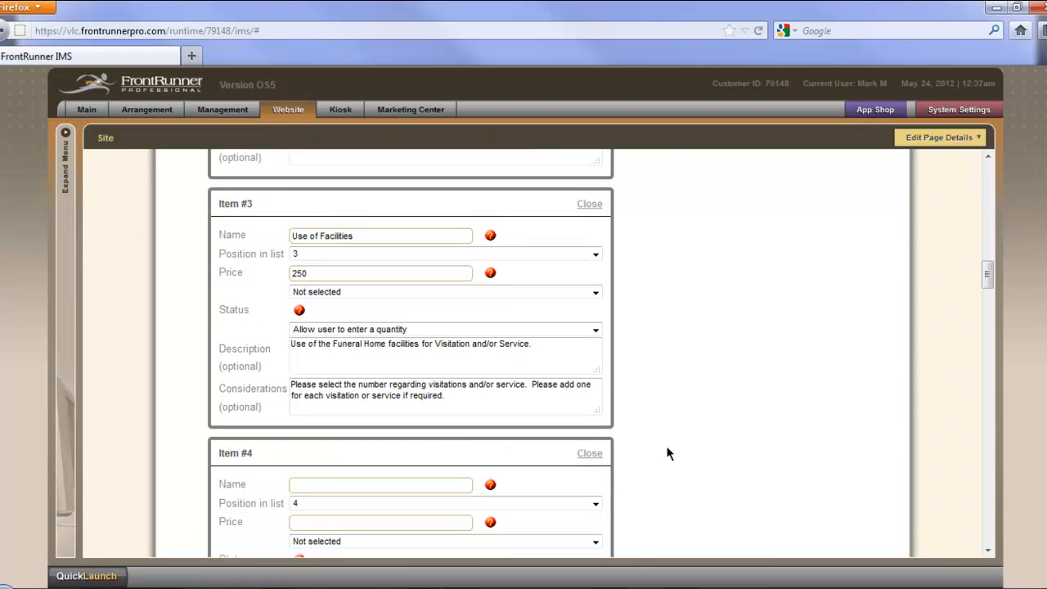
scroll(667, 453, down, 1)
scroll(667, 453, down, 5)
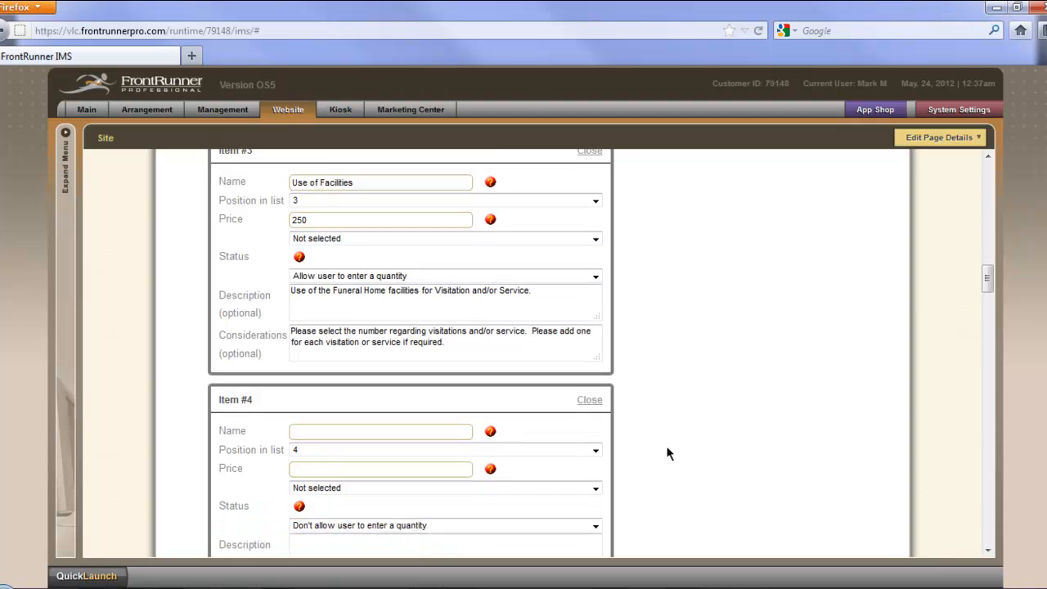
scroll(669, 454, down, 15)
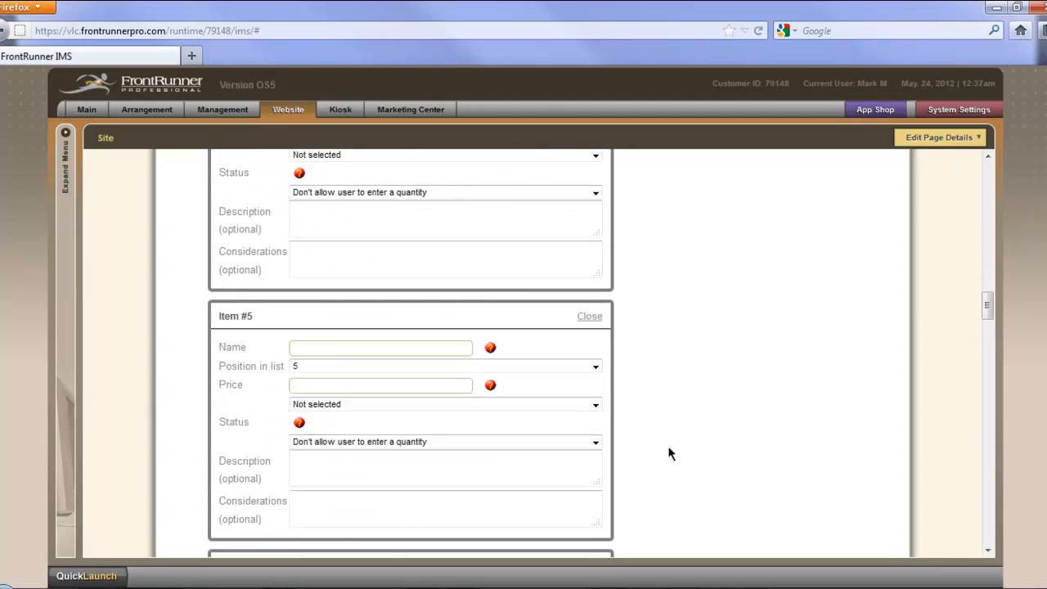
scroll(671, 455, down, 20)
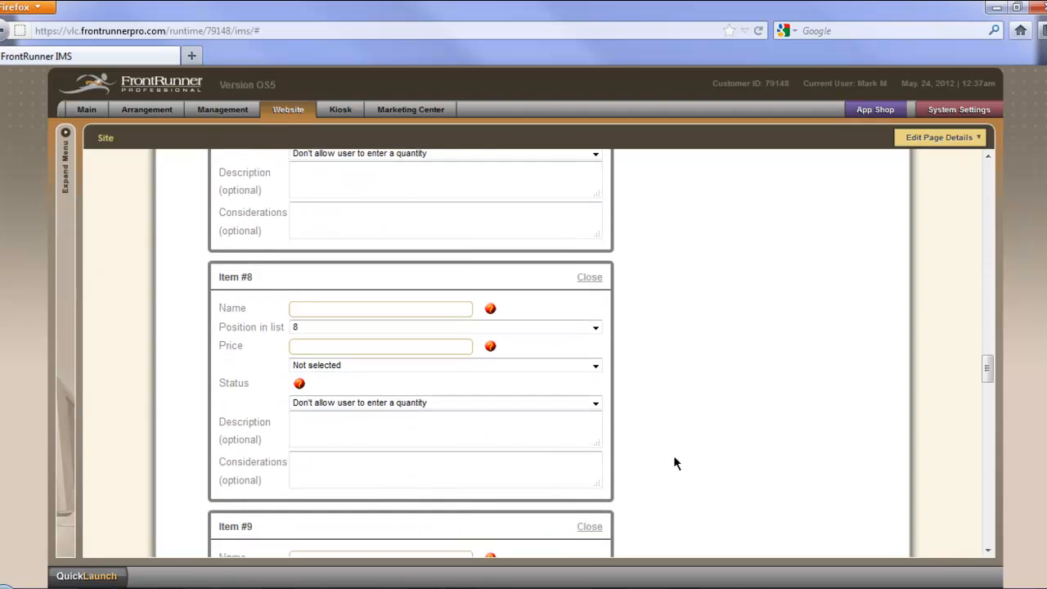
scroll(674, 463, down, 7)
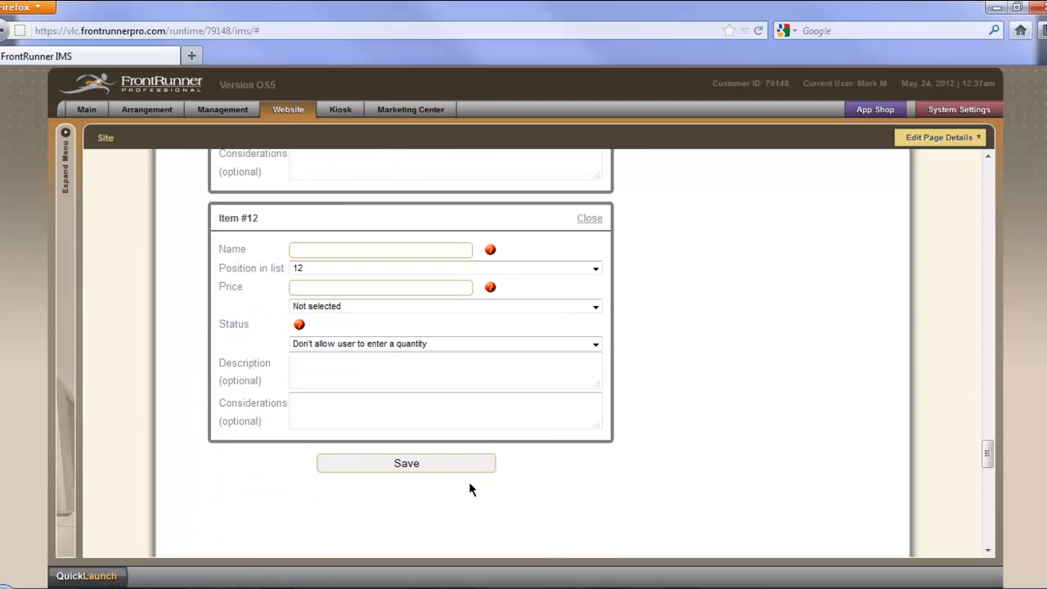
click(409, 464)
scroll(133, 528, down, 1)
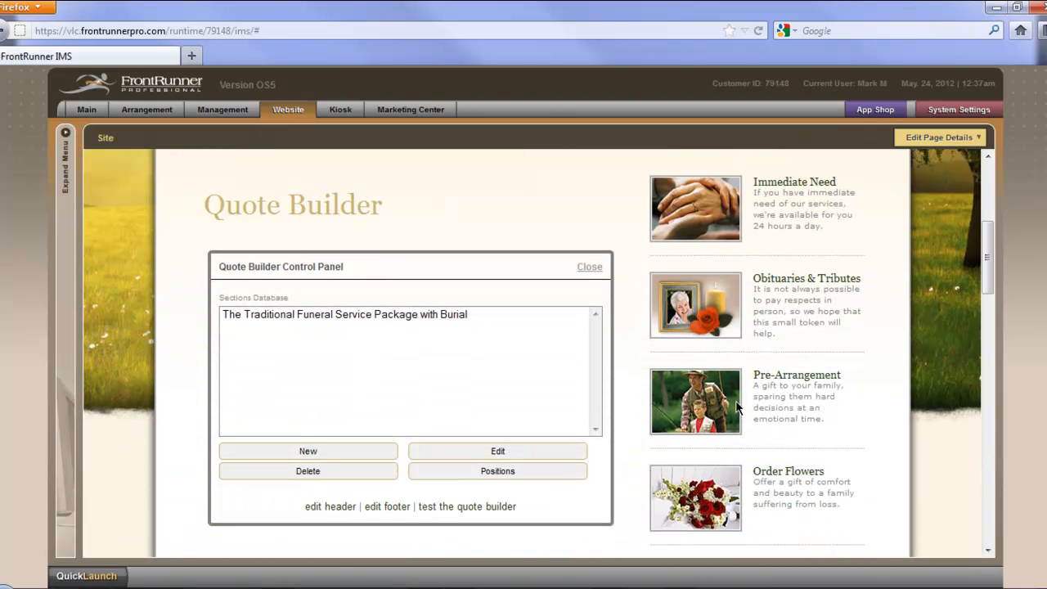
Step: Close the Quote Builder Control Panel and read the more info text for Use of Facilities on the quote page
click(596, 266)
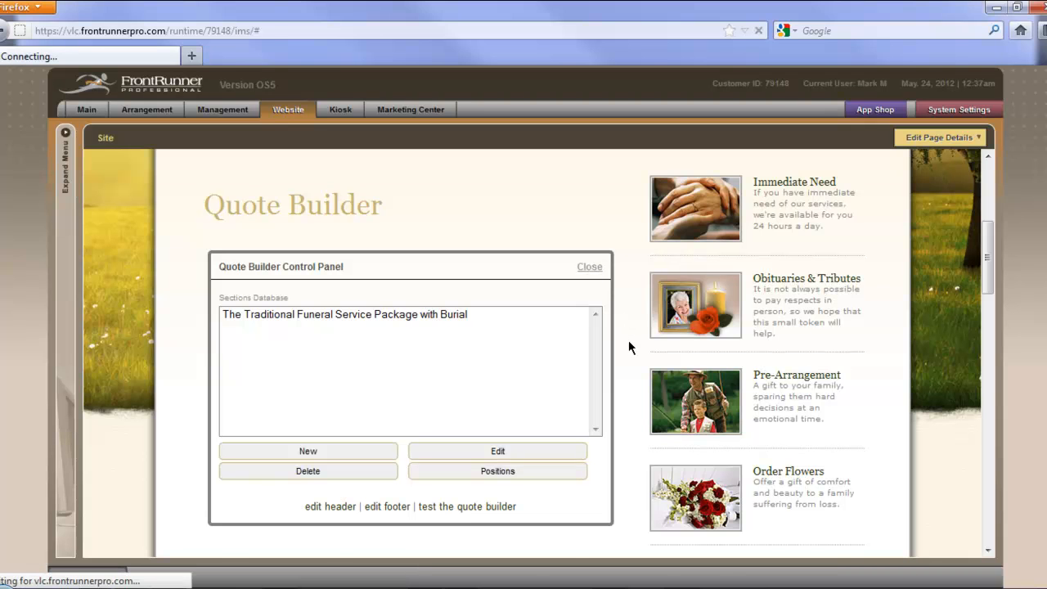
scroll(625, 522, down, 2)
scroll(627, 524, down, 3)
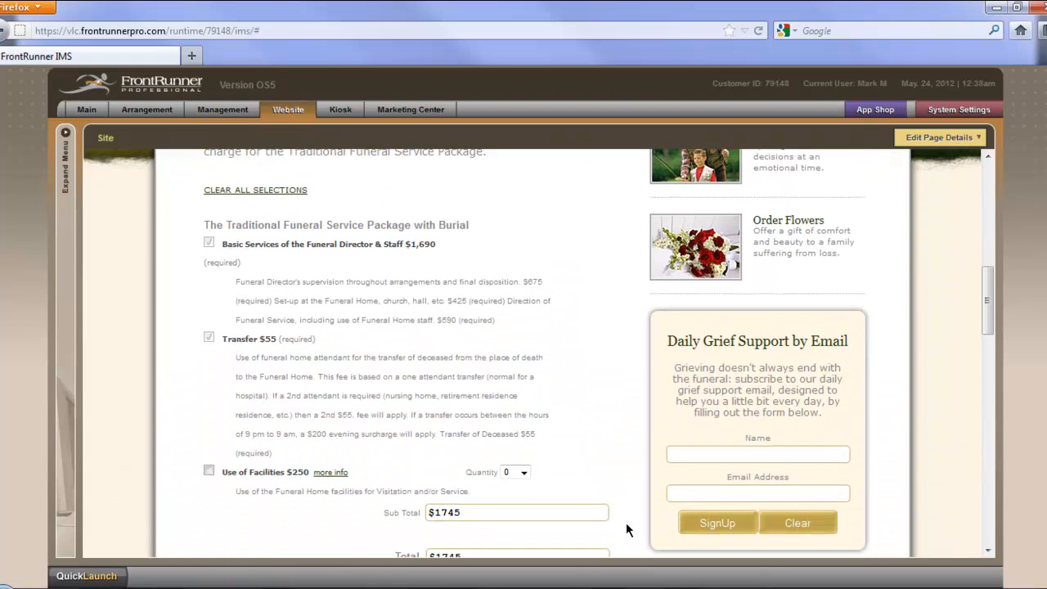
scroll(626, 522, down, 1)
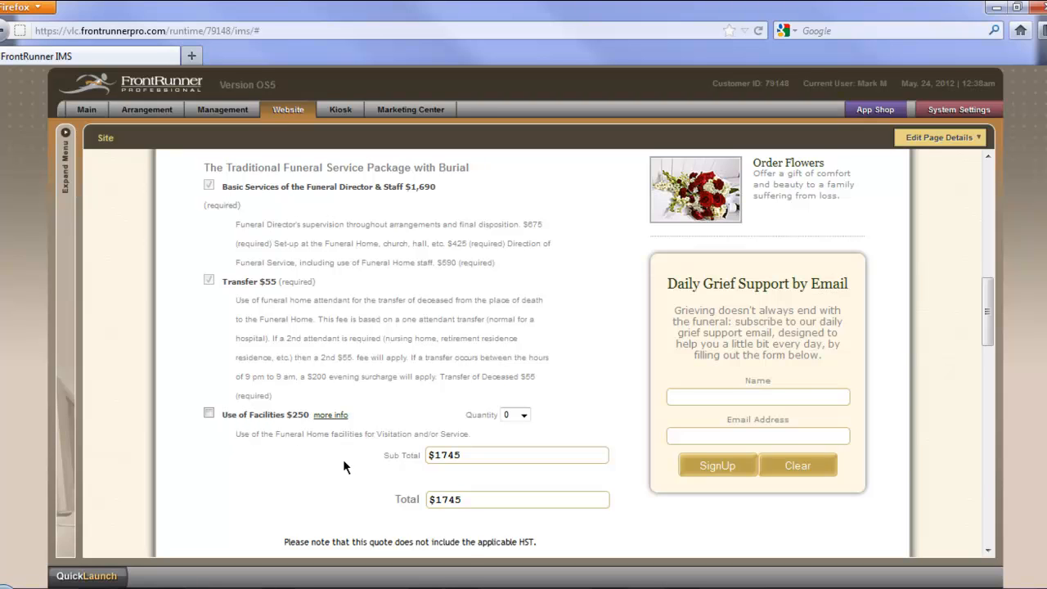
scroll(349, 442, down, 1)
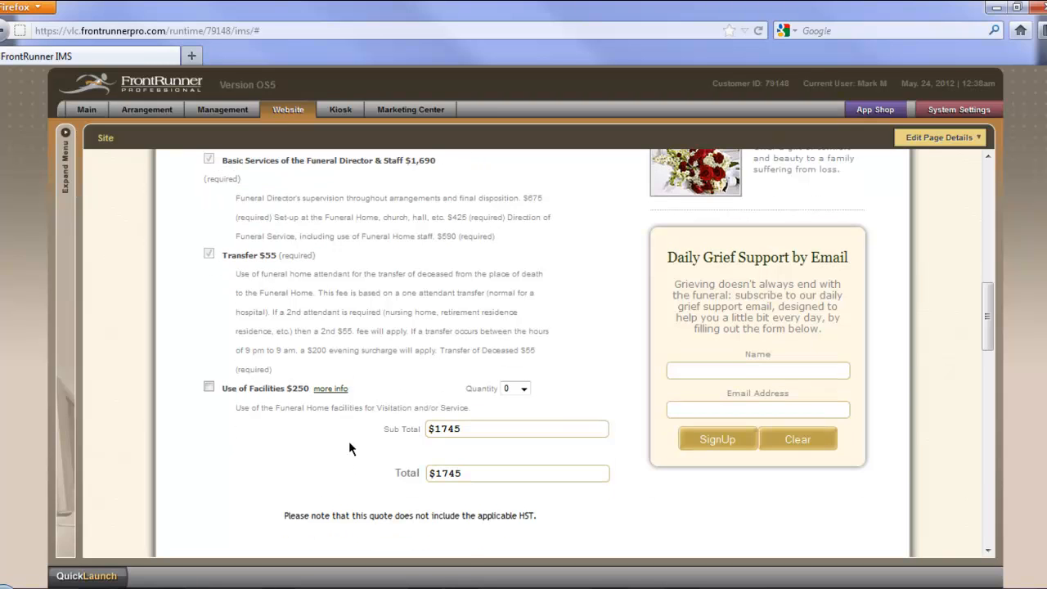
click(342, 397)
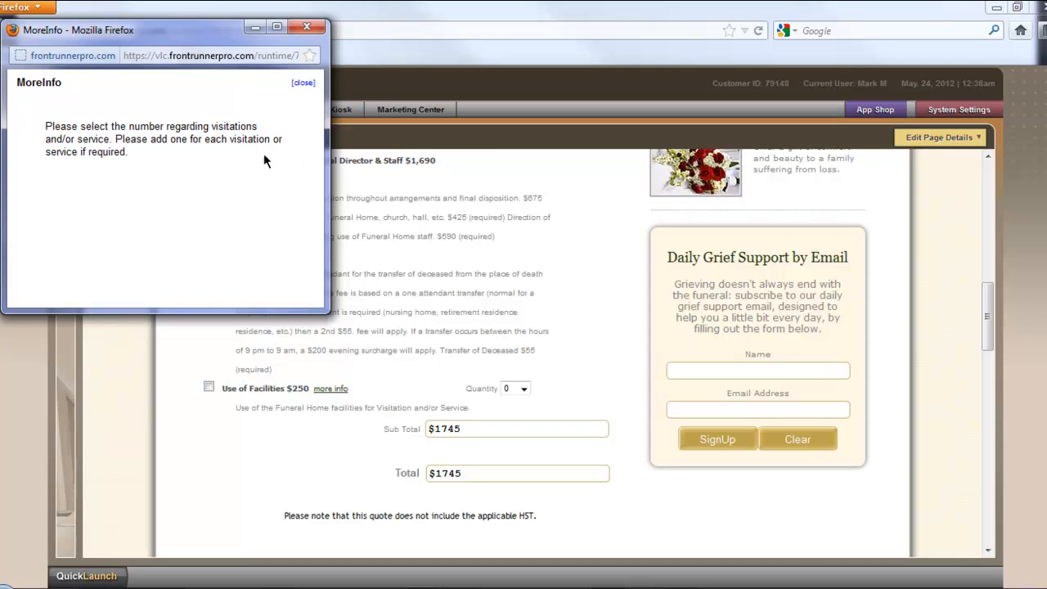
click(309, 30)
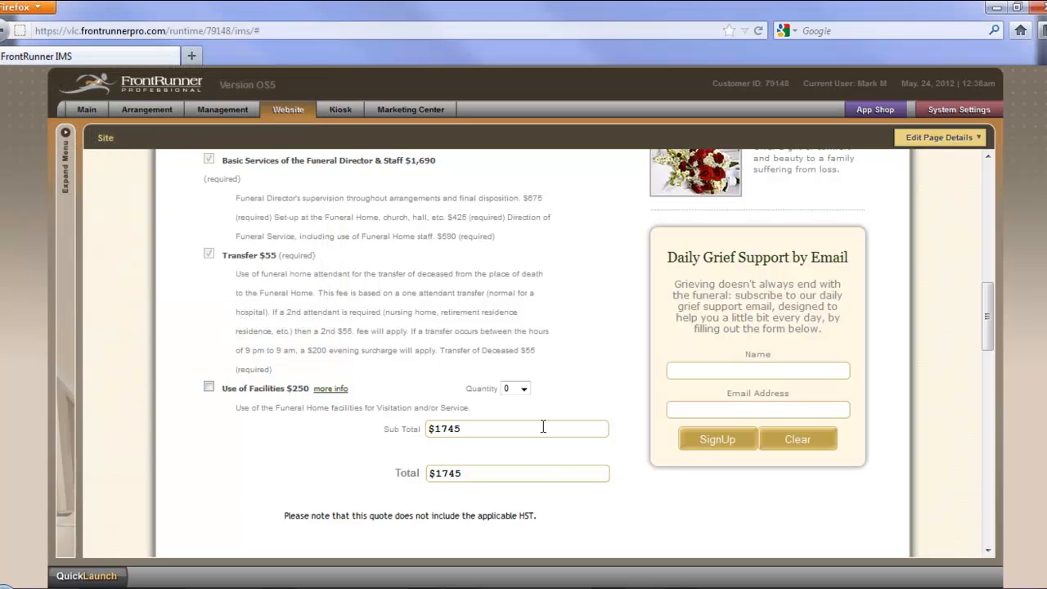
Step: Test the quote by choosing a quantity of 3 for Use of Facilities, and check the totals and footer note
click(524, 389)
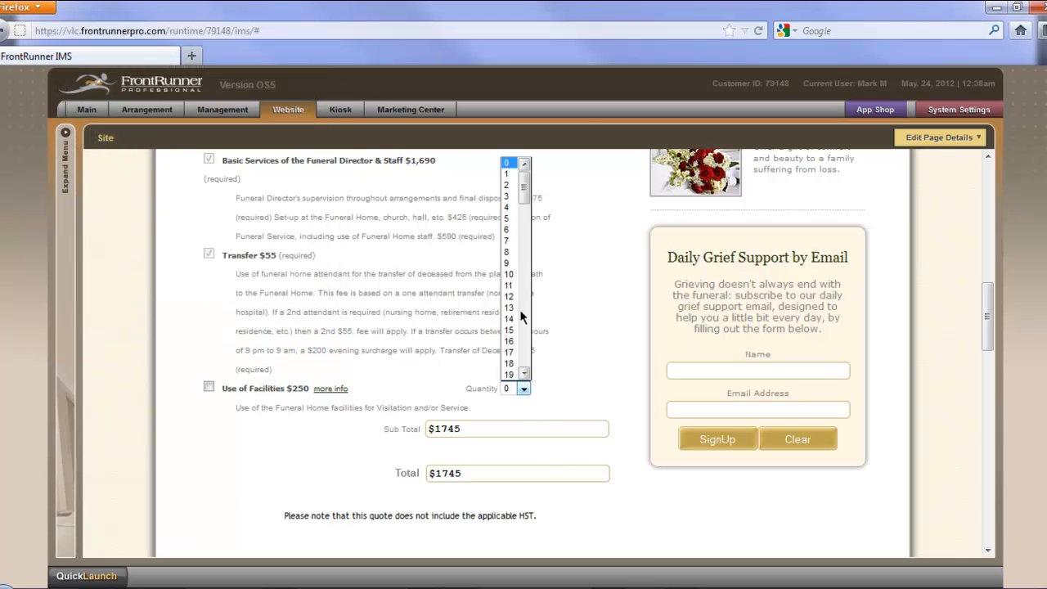
click(515, 197)
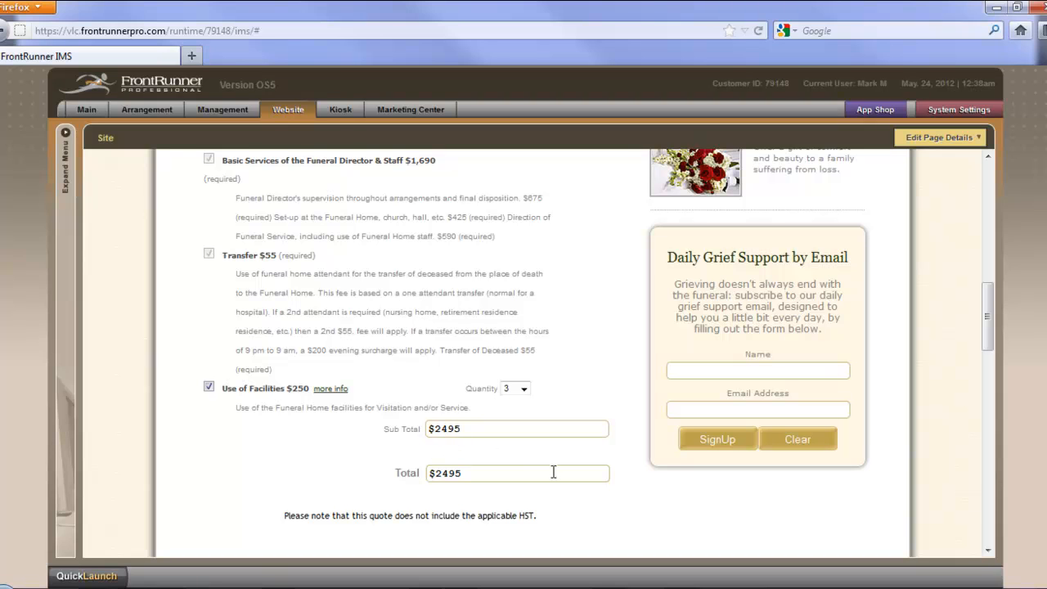
scroll(557, 471, down, 1)
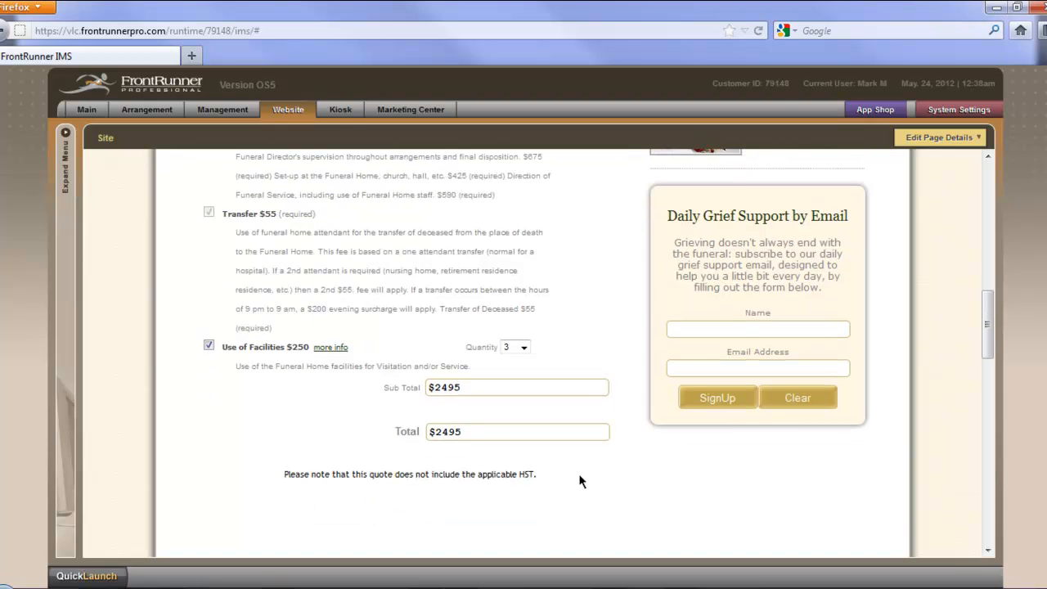
scroll(581, 475, down, 1)
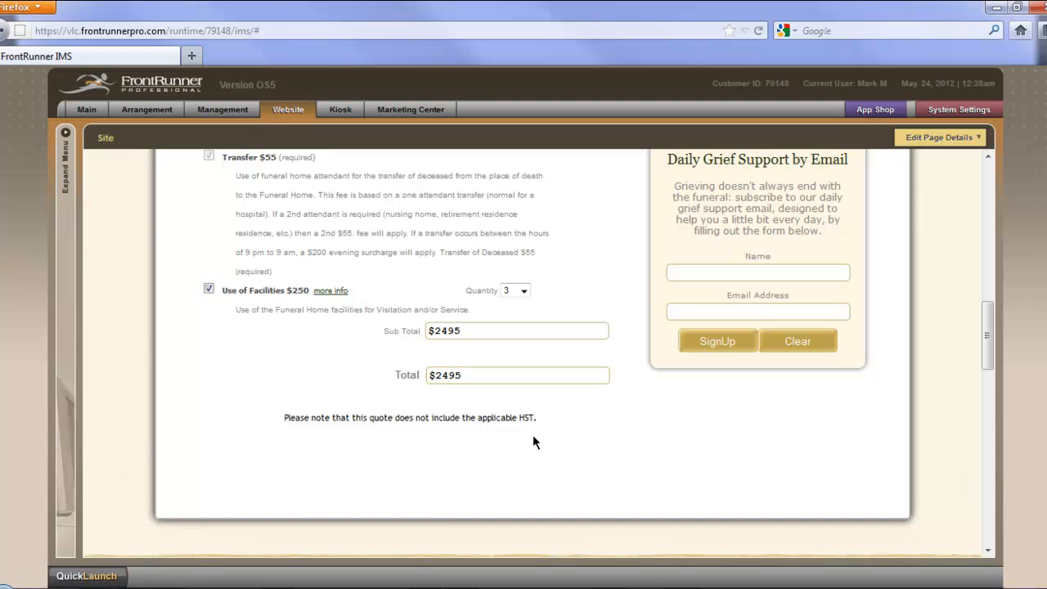
scroll(603, 472, up, 2)
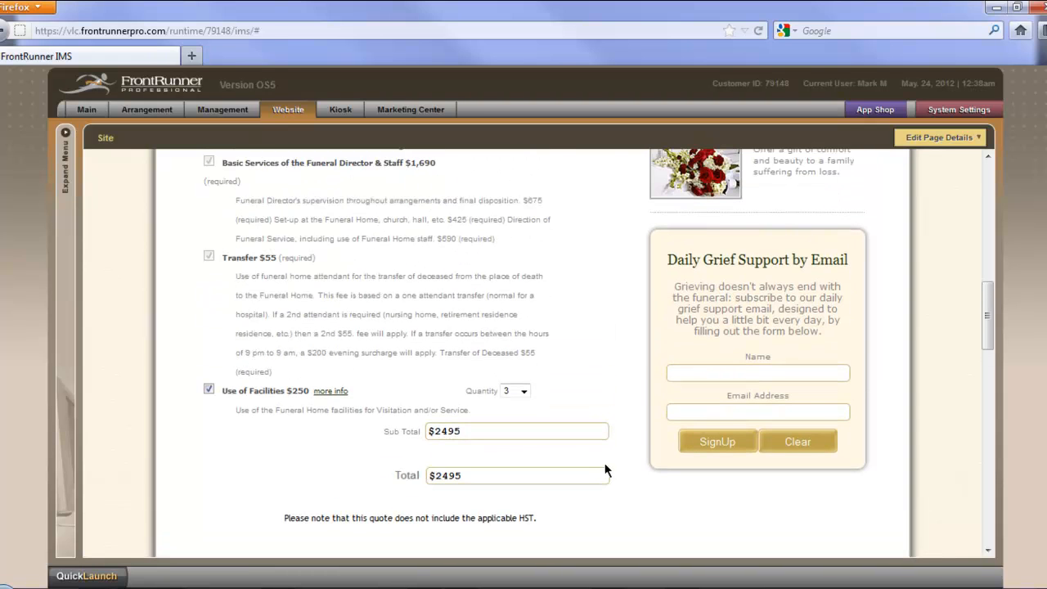
scroll(890, 519, up, 2)
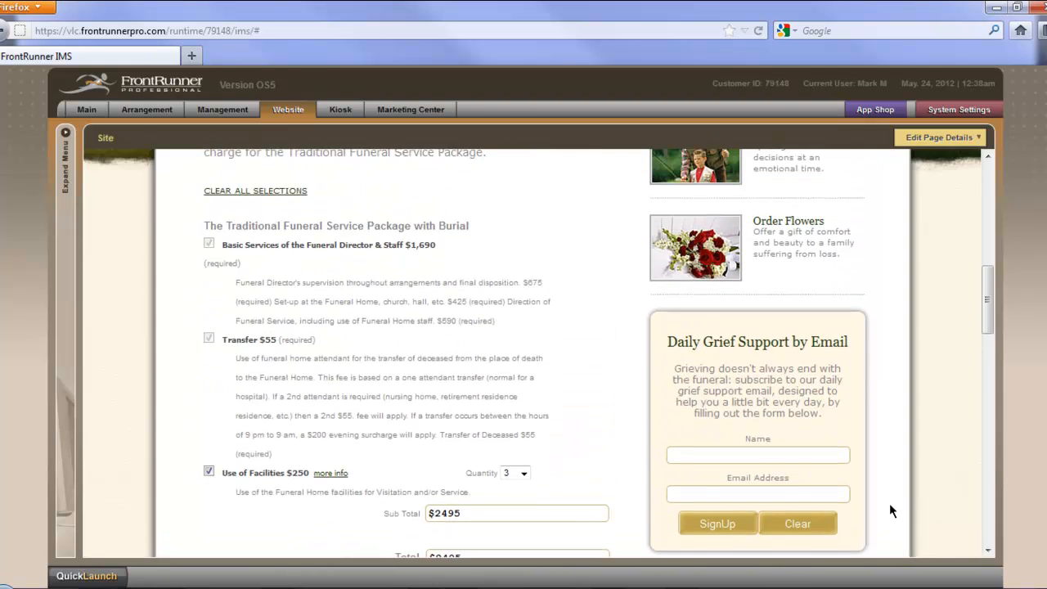
Step: Open the page content for editing and examine the Quote Builder footer text in its editor
click(932, 137)
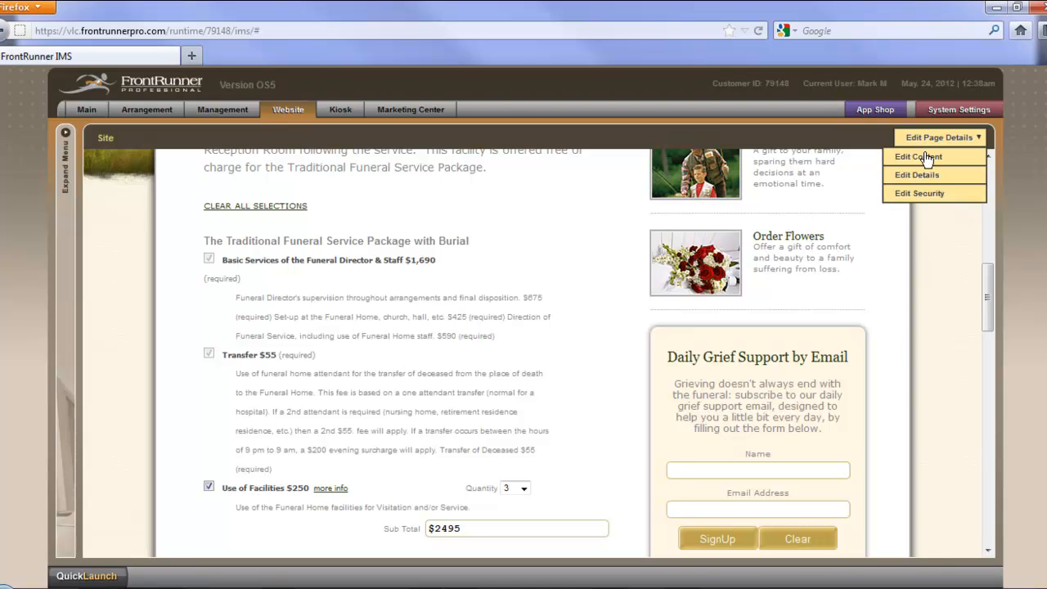
click(926, 156)
scroll(935, 487, down, 3)
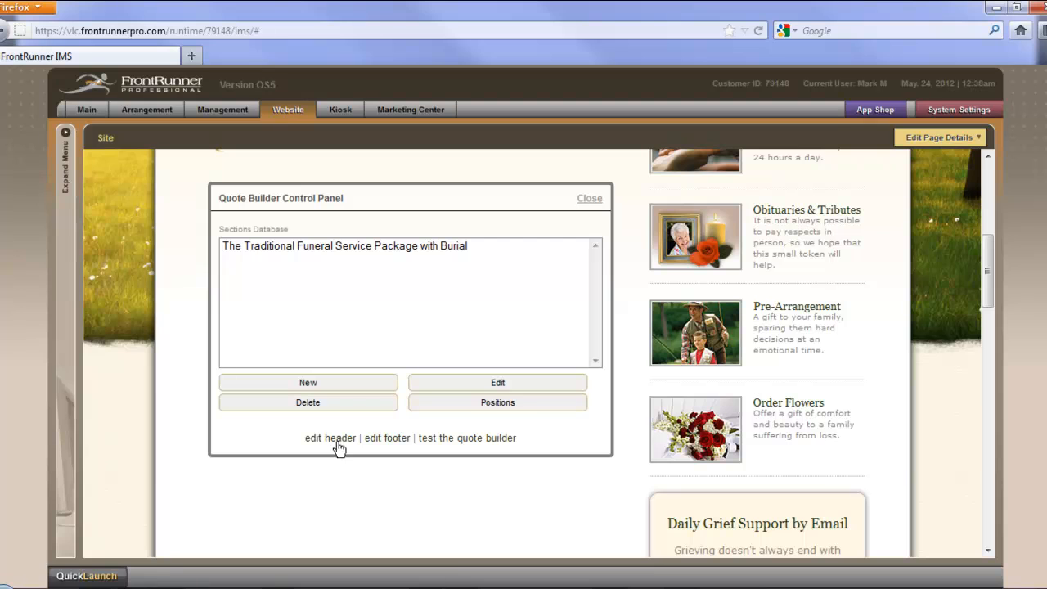
click(385, 448)
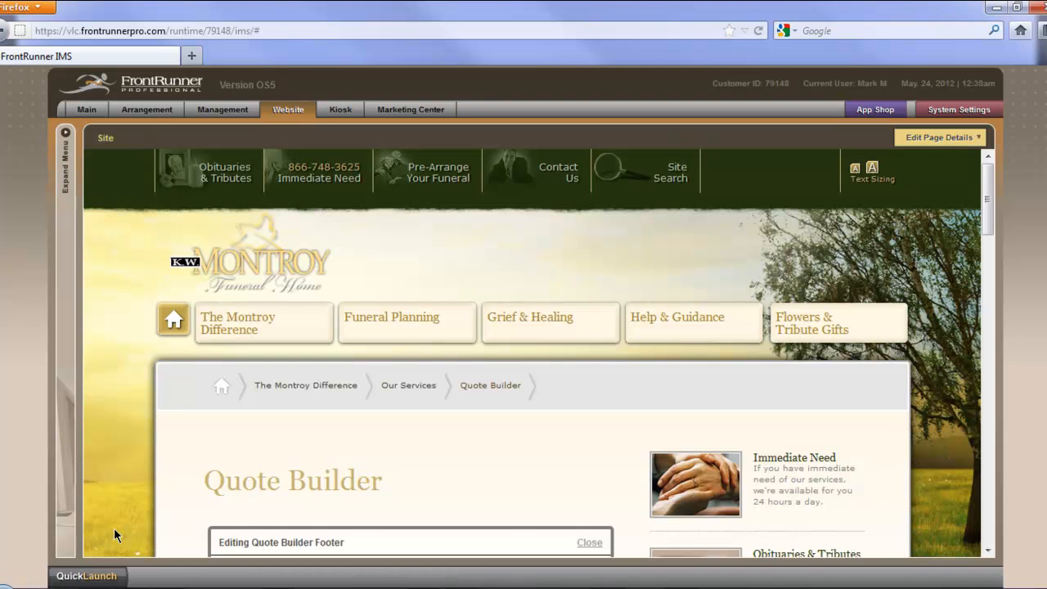
scroll(113, 528, down, 5)
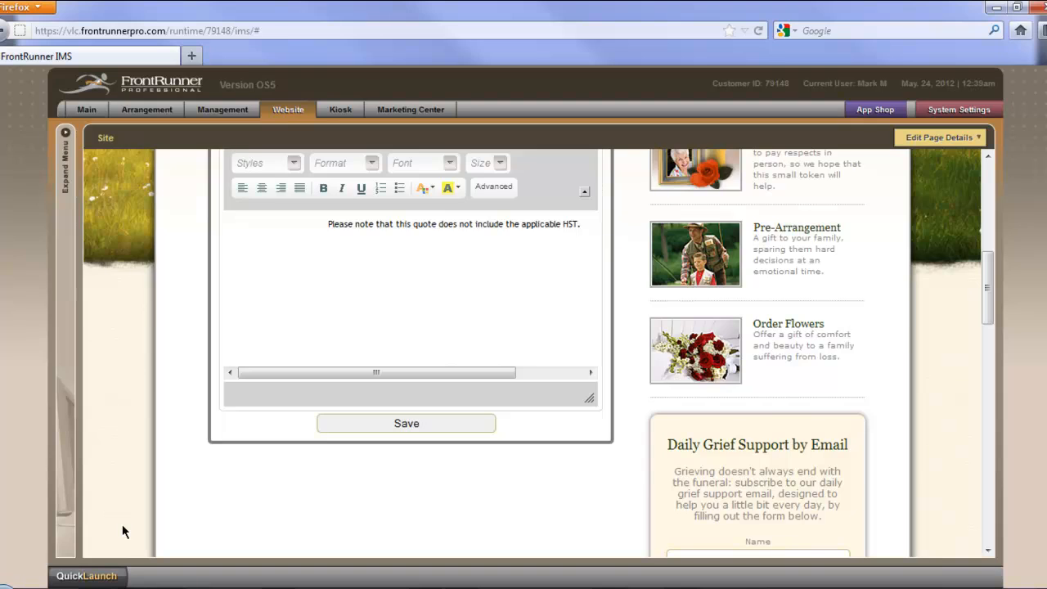
scroll(122, 524, up, 2)
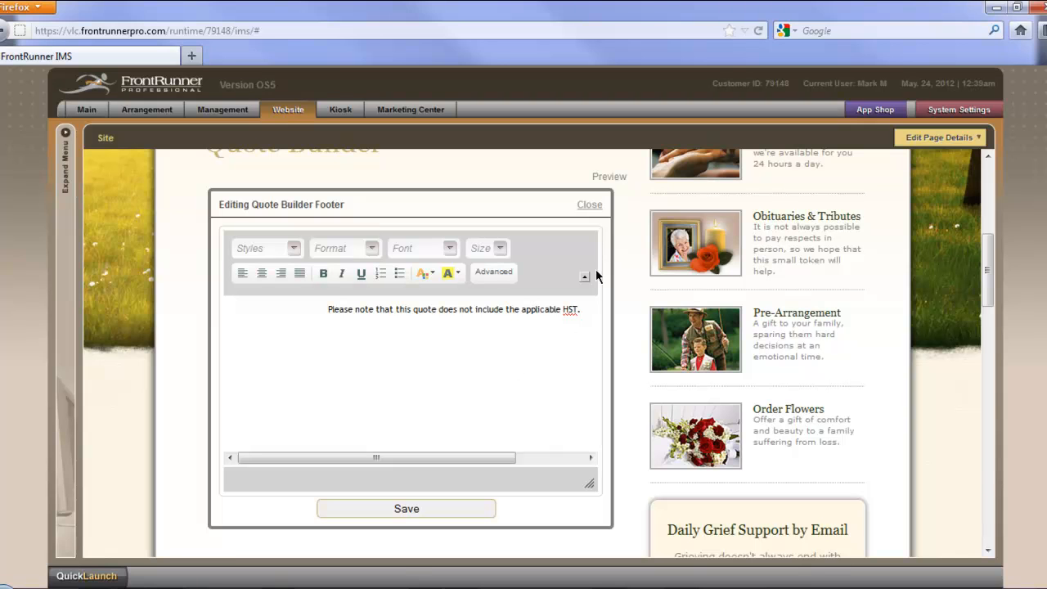
Step: Close the footer editor without saving and look over the header text and items on the quote page
click(589, 205)
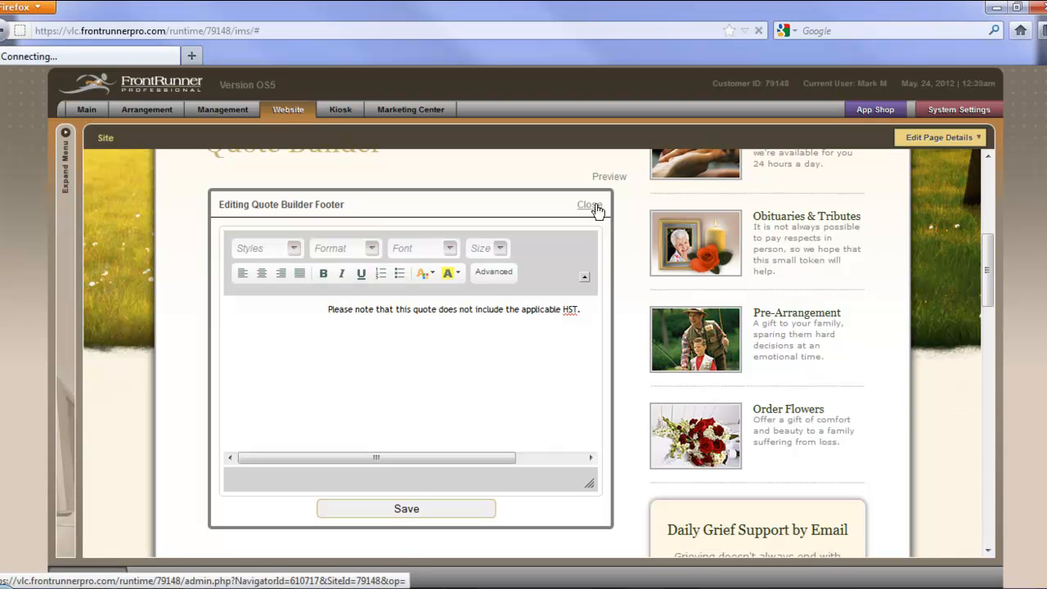
scroll(630, 533, down, 5)
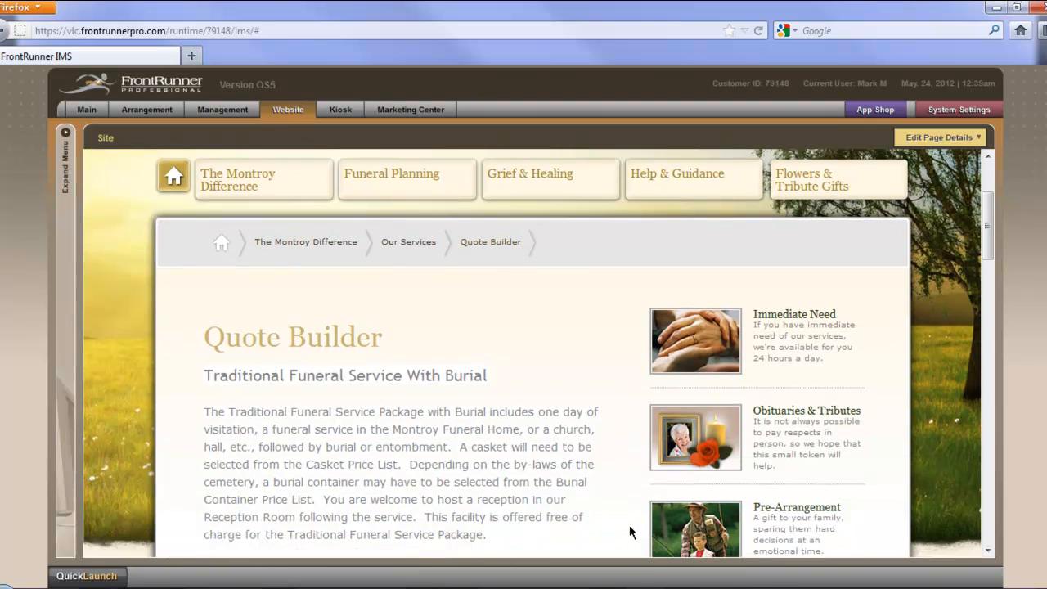
scroll(633, 534, down, 3)
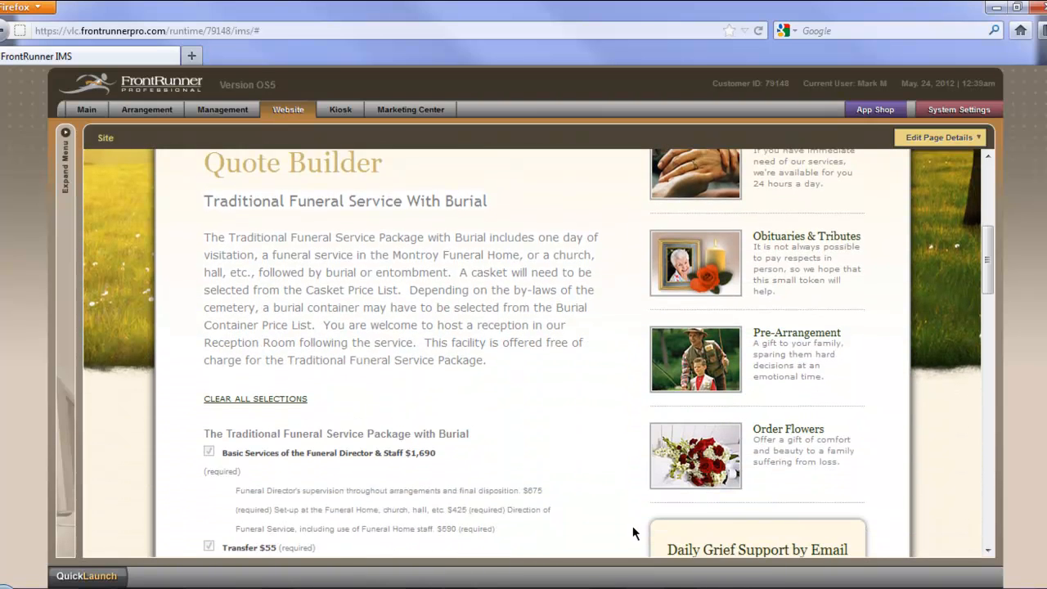
scroll(633, 533, down, 1)
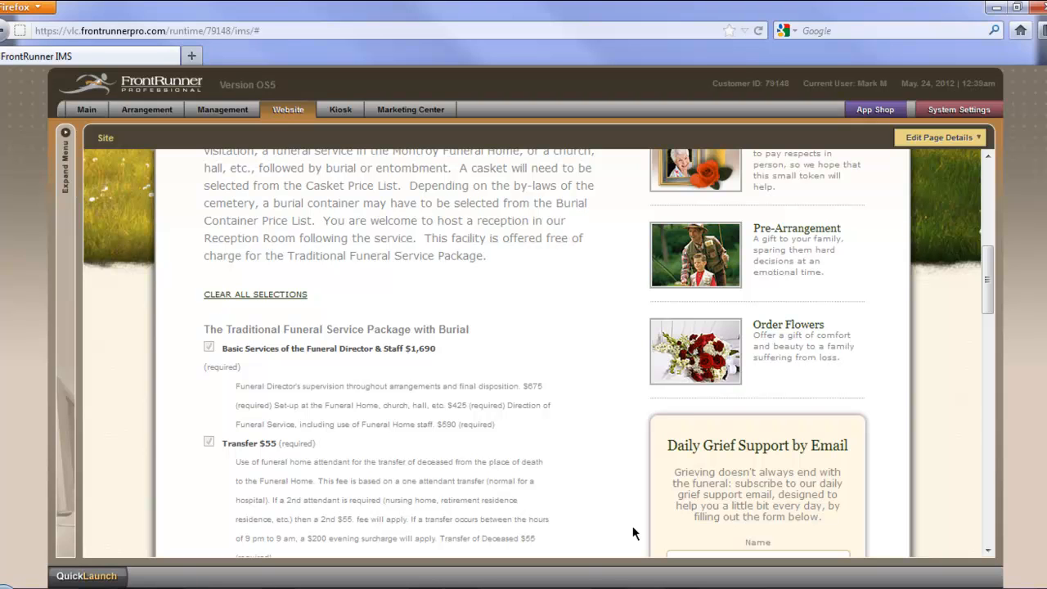
Step: Look over the priced items, totals and footer note on the Quote Builder page
scroll(608, 523, down, 4)
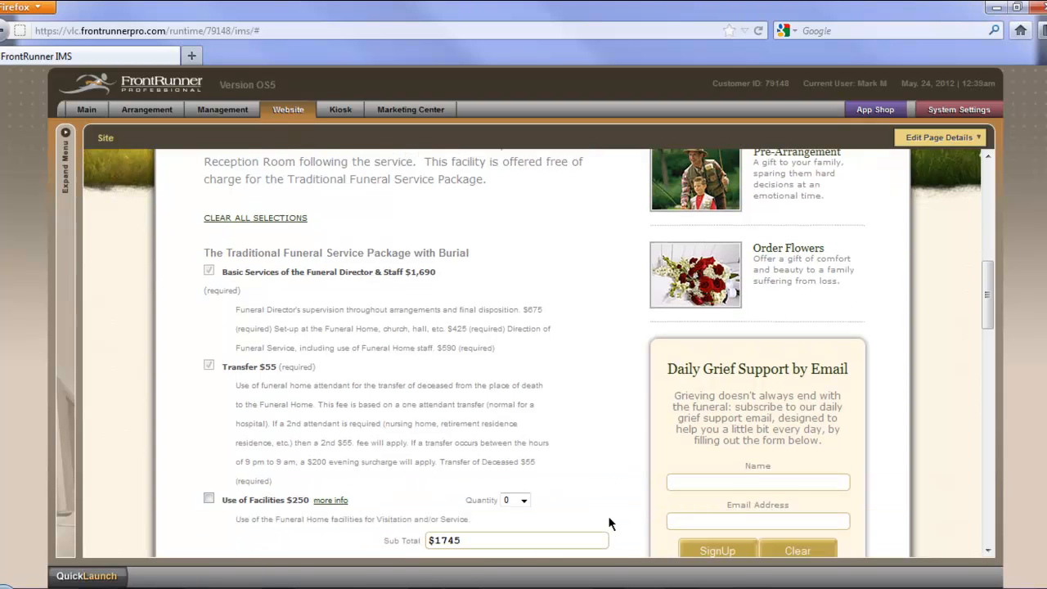
scroll(608, 523, down, 3)
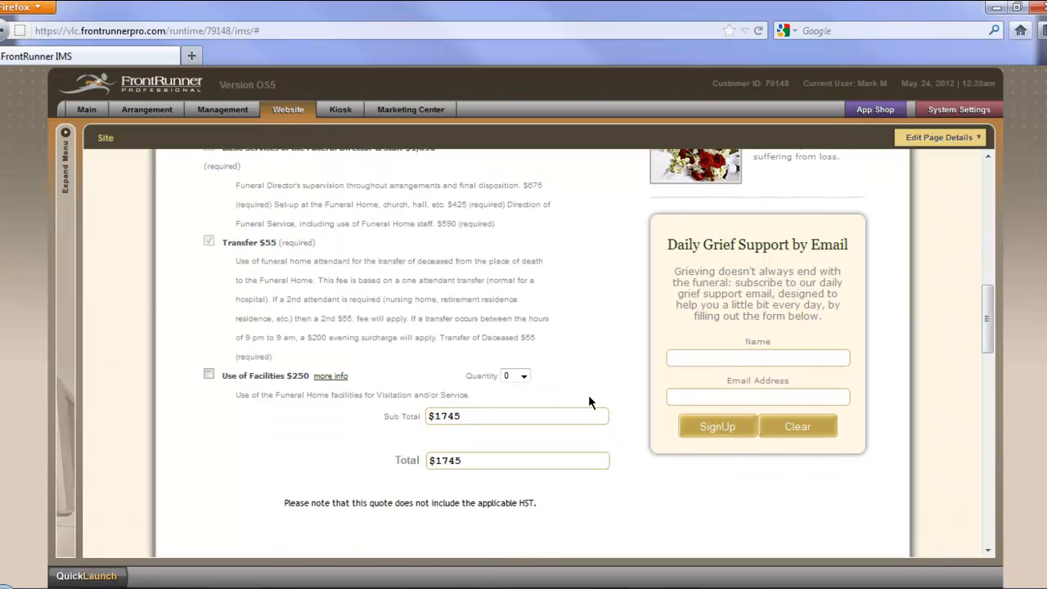
scroll(602, 399, down, 2)
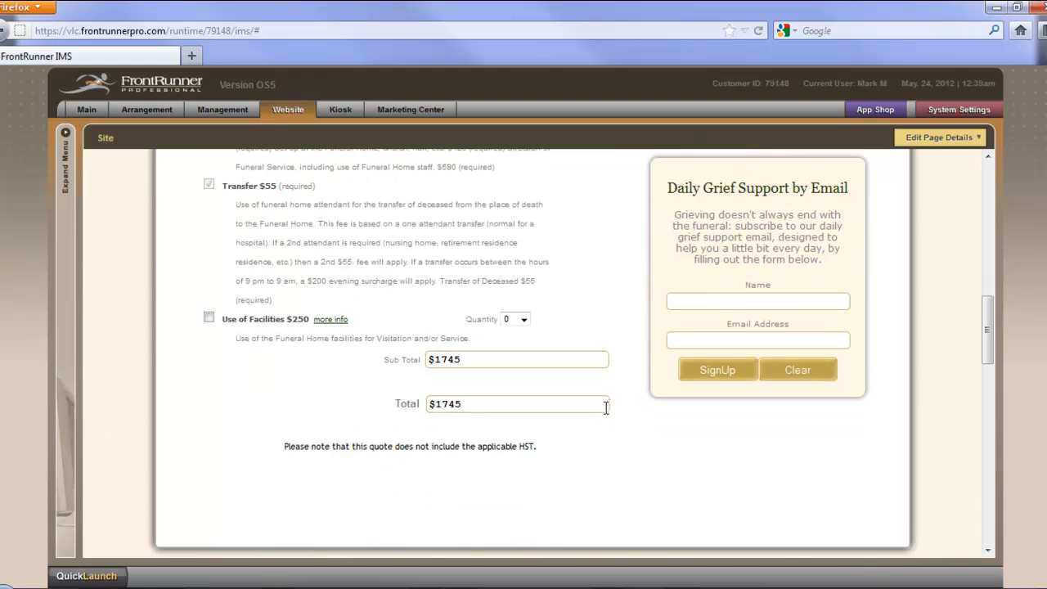
scroll(610, 418, down, 1)
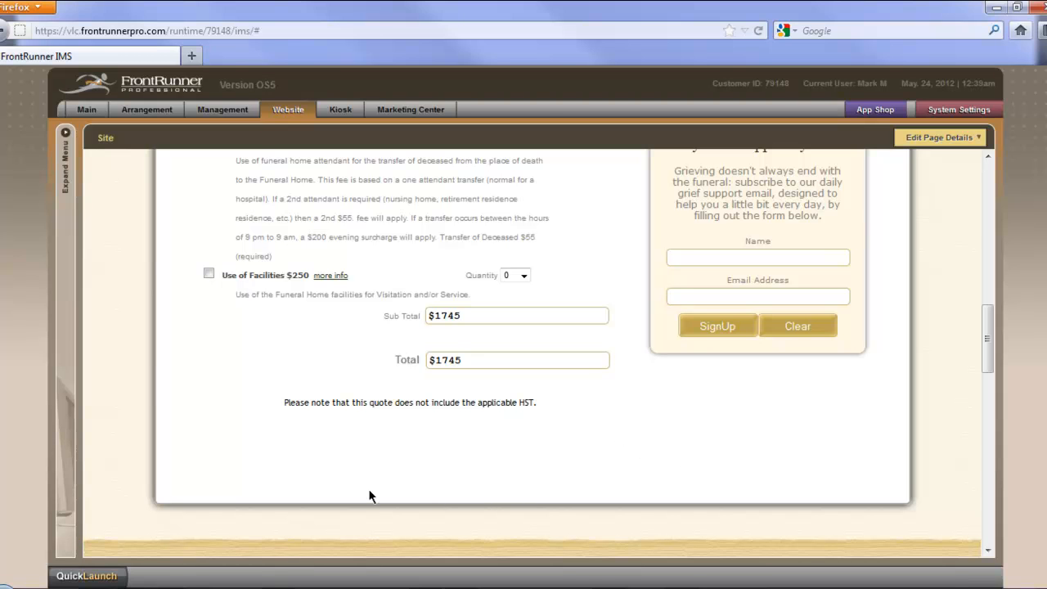
scroll(136, 372, up, 15)
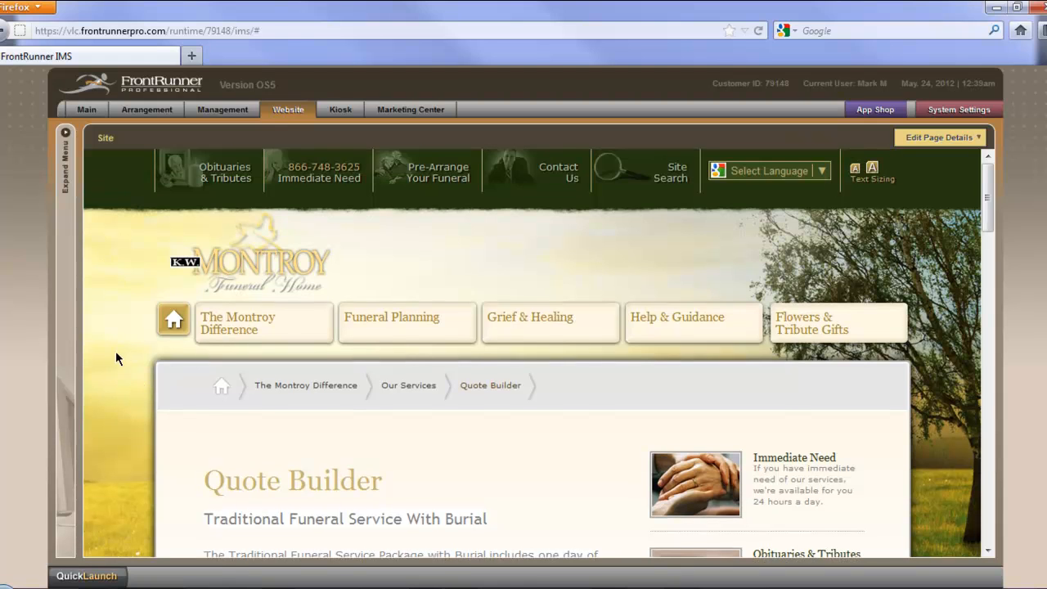
scroll(115, 351, down, 2)
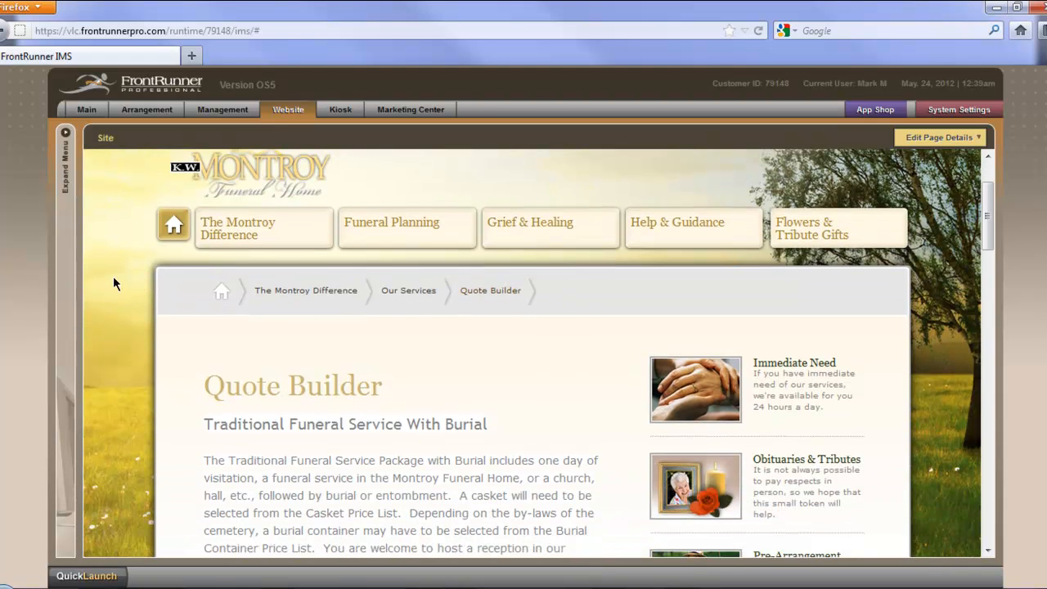
Step: Return to the website's home page and open the Contact Us page under About Us
click(173, 226)
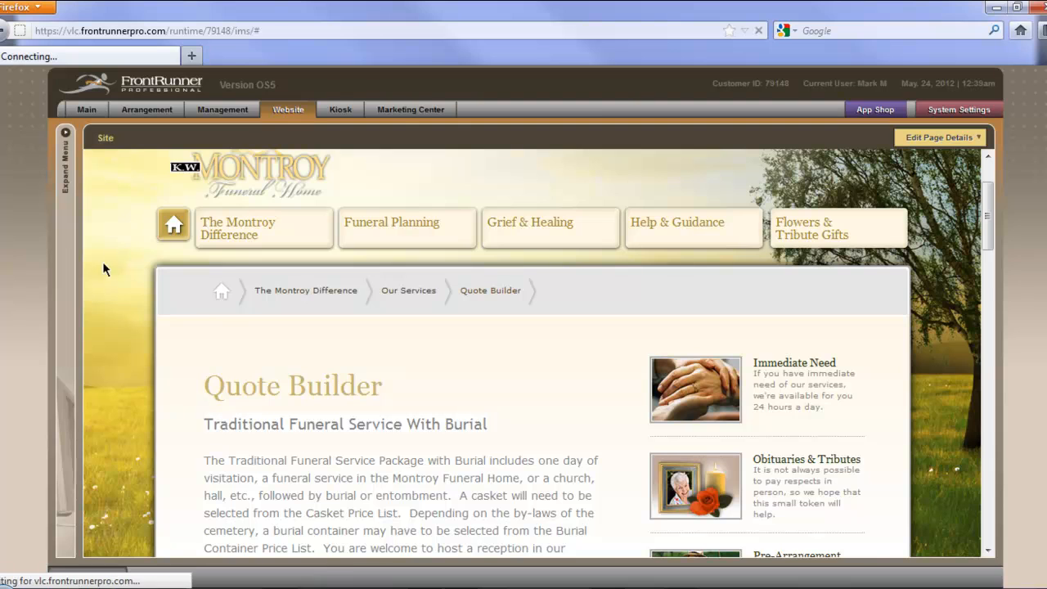
scroll(92, 281, down, 6)
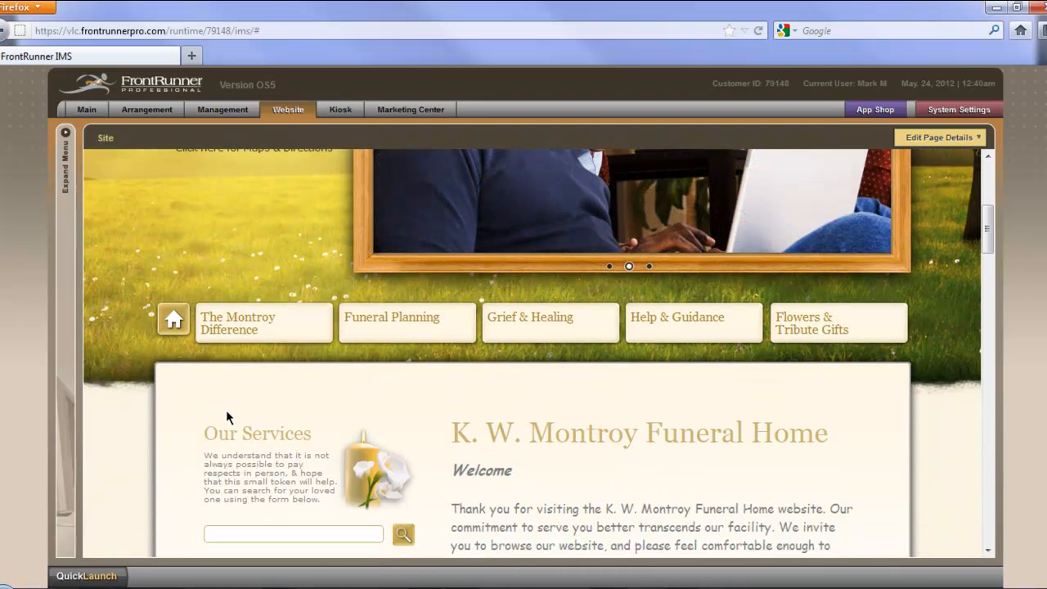
mouse_move(246, 331)
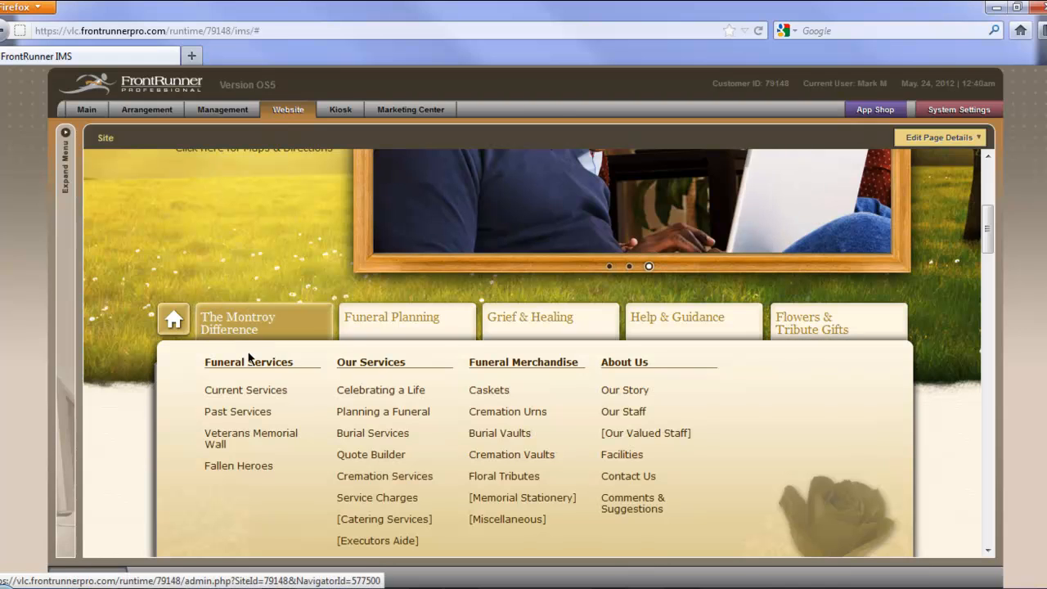
click(638, 479)
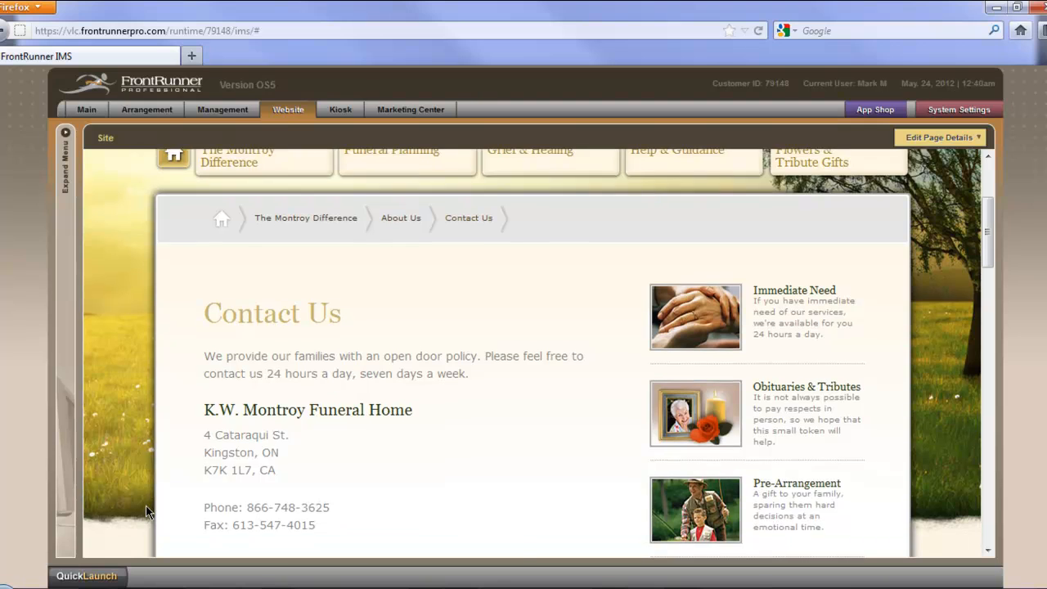
scroll(145, 506, down, 1)
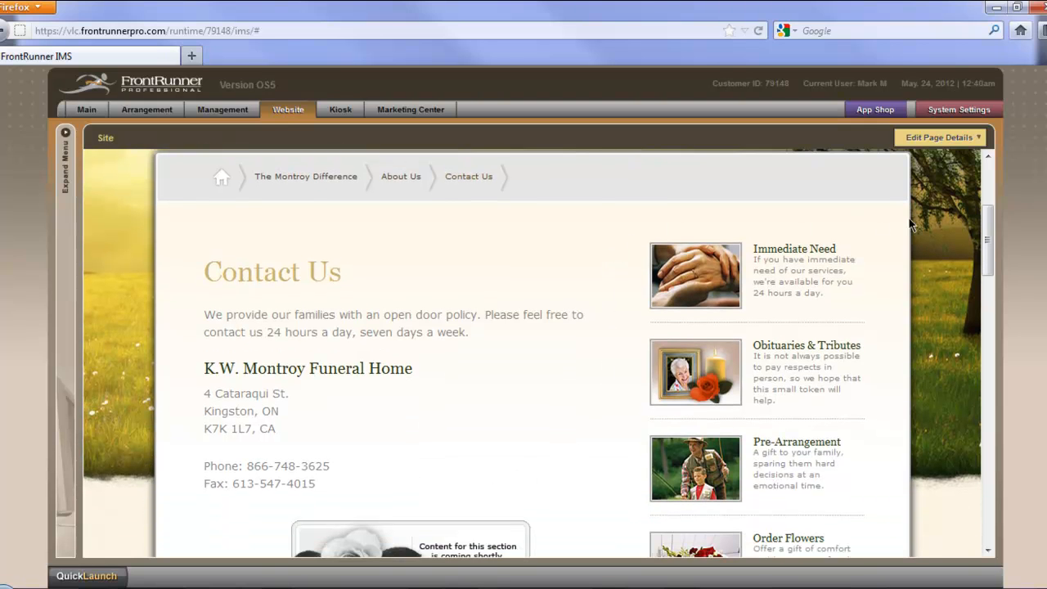
Step: Examine the page settings and page action in the Contact Us page details, and close them without saving
mouse_move(938, 140)
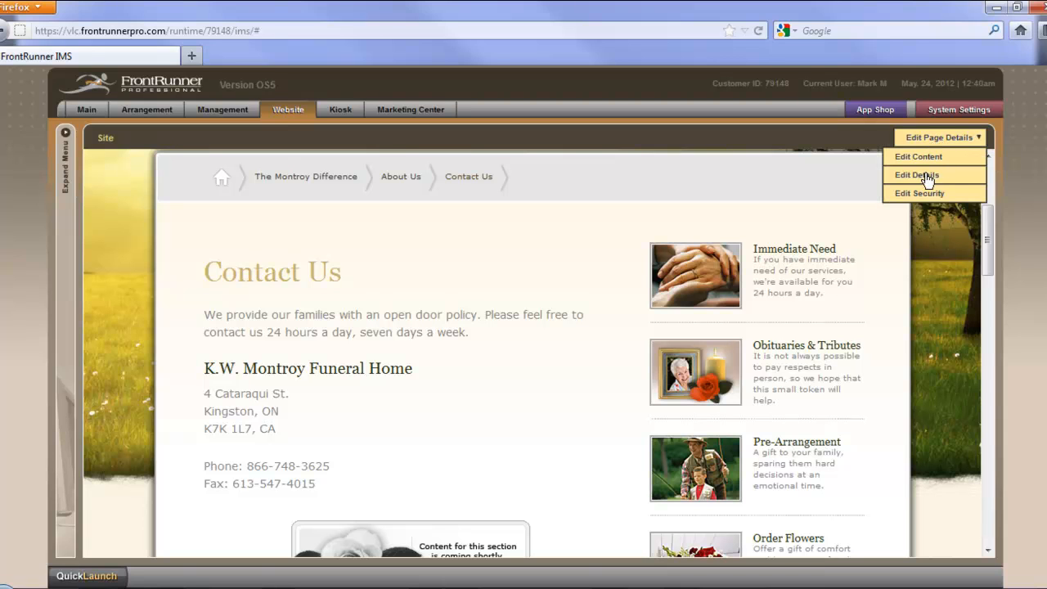
click(925, 176)
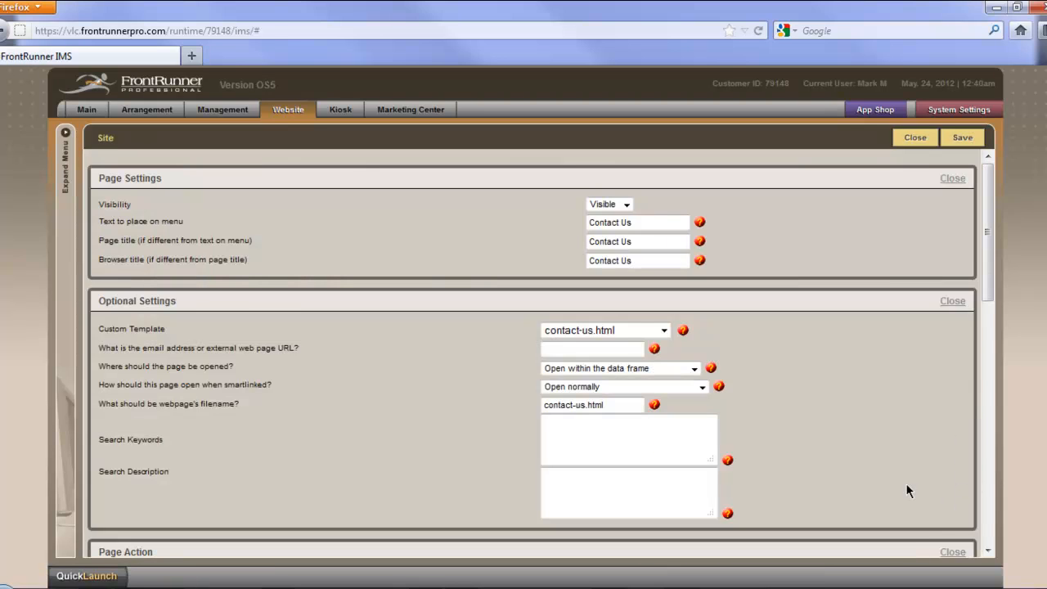
scroll(871, 485, down, 7)
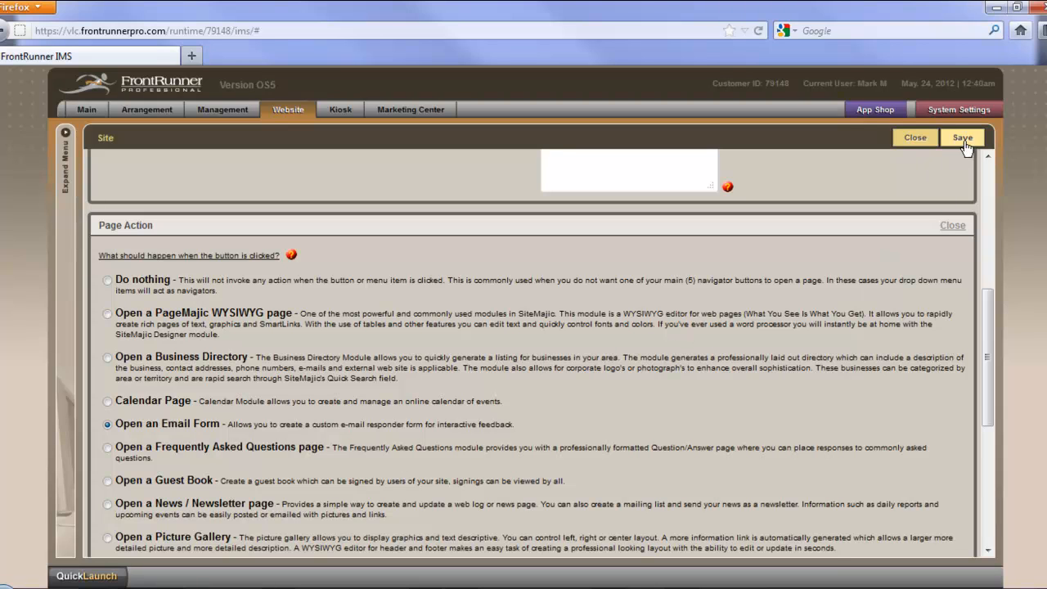
click(916, 138)
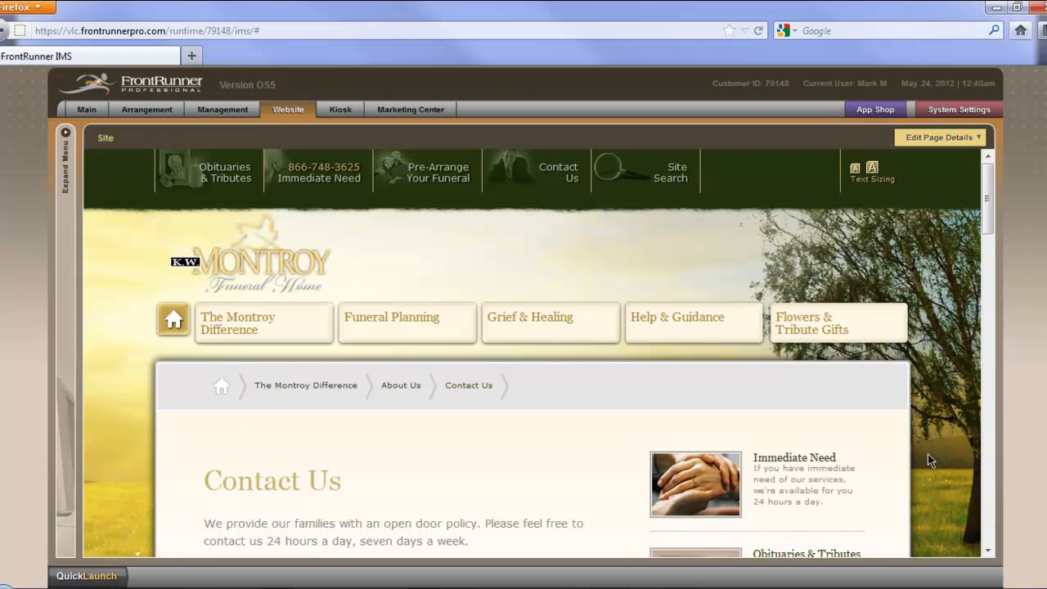
Step: Open the Contact Us page content for editing and show the advanced tools in the Email Responder Form editor
scroll(939, 464, down, 3)
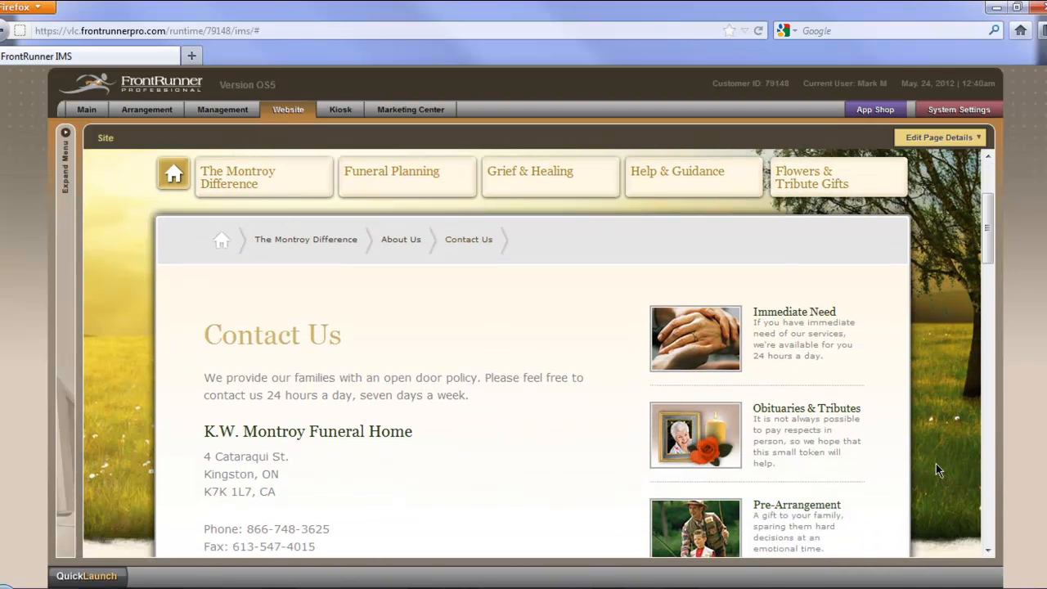
scroll(935, 455, down, 1)
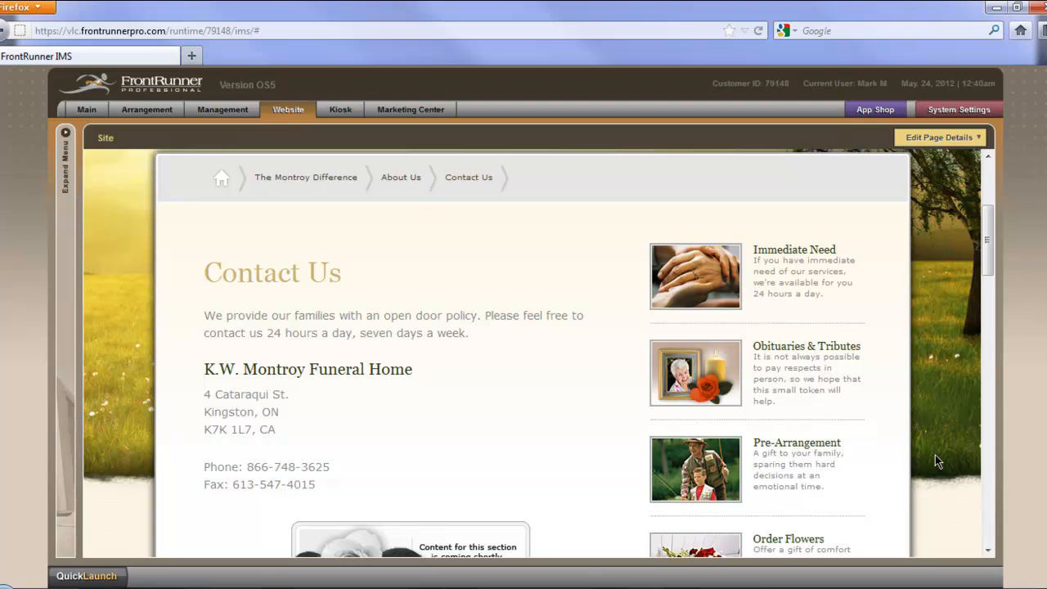
click(946, 139)
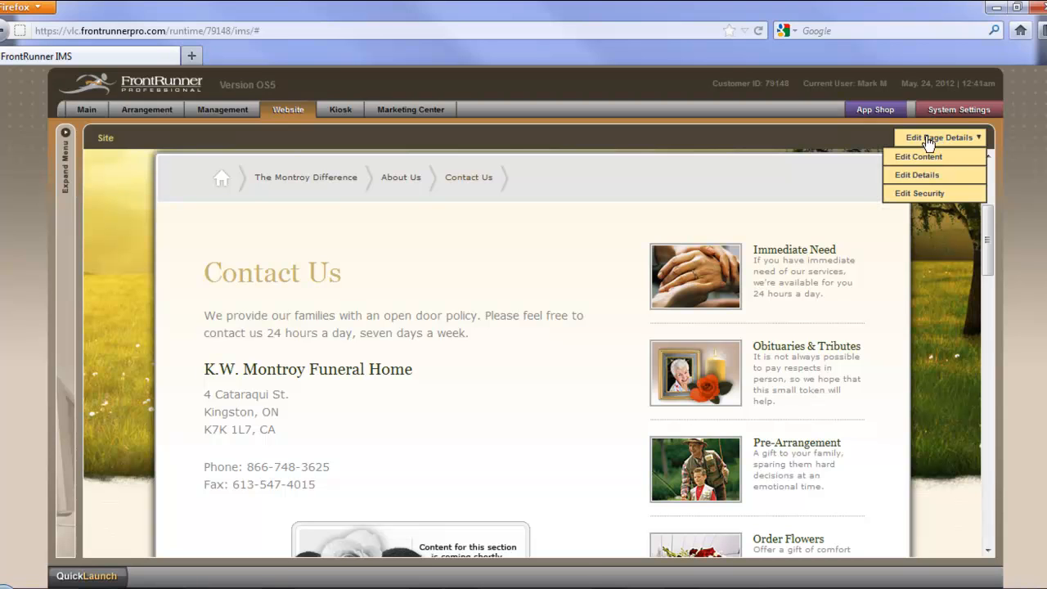
click(920, 156)
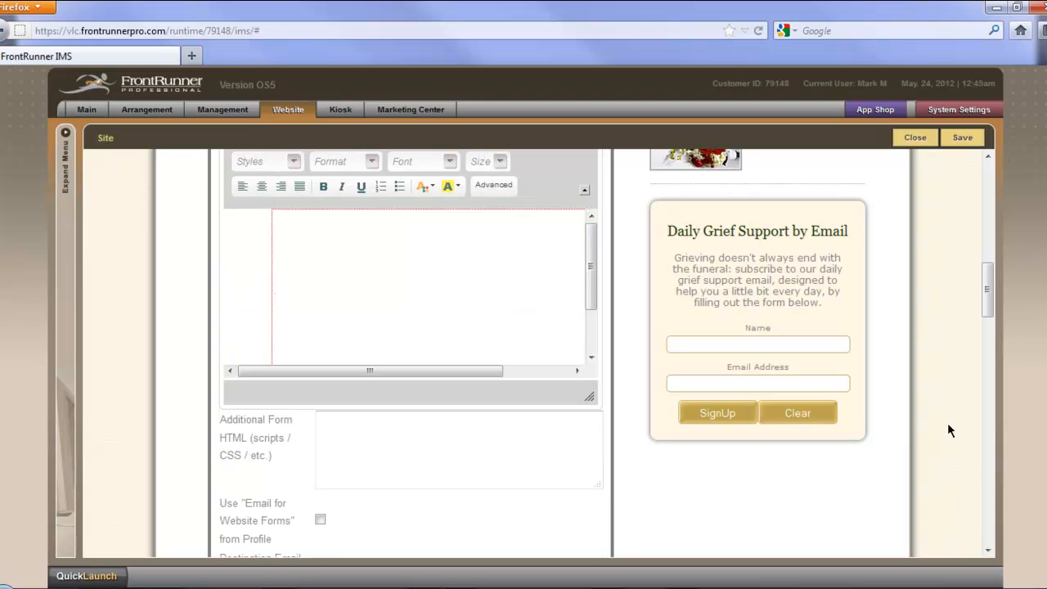
drag(987, 304, 986, 286)
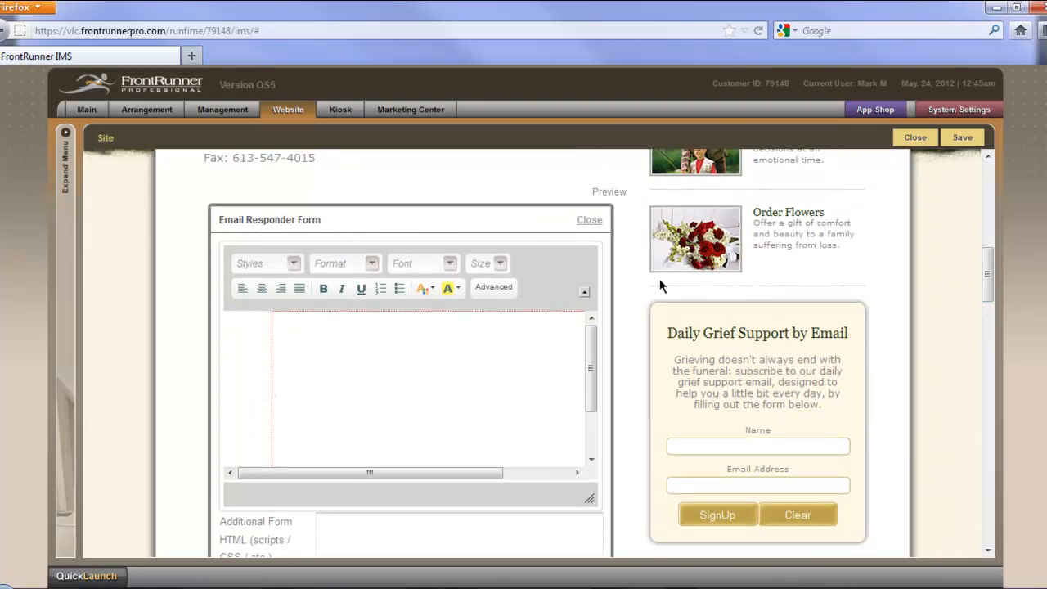
click(491, 287)
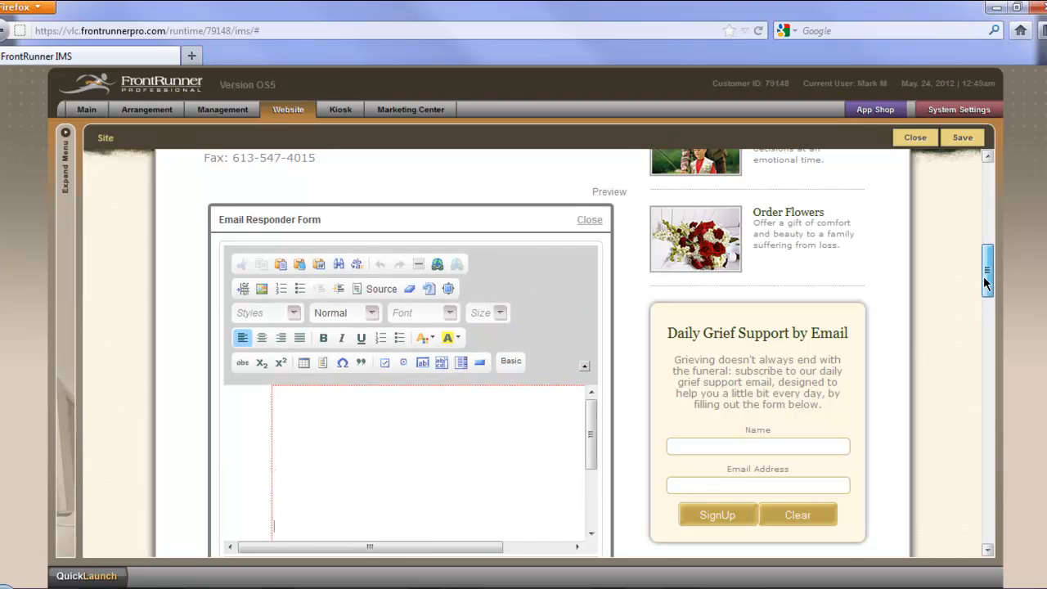
scroll(984, 275, down, 2)
Step: Add the heading "Email Us" at the start of the email form and make it bold
click(424, 307)
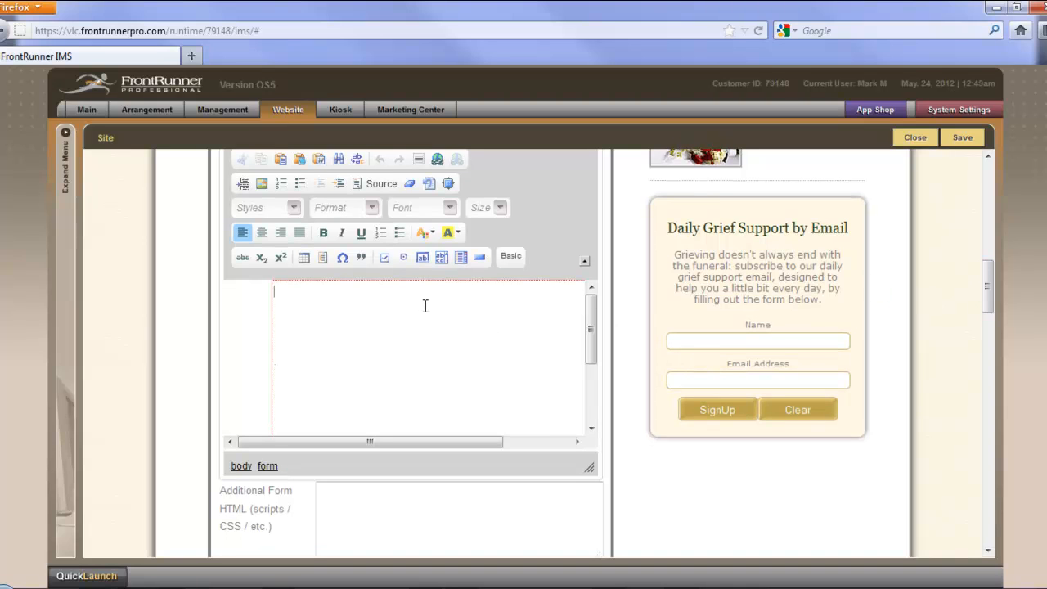
text(Email Us)
drag(323, 293, 273, 292)
click(335, 291)
drag(341, 289, 272, 291)
click(324, 234)
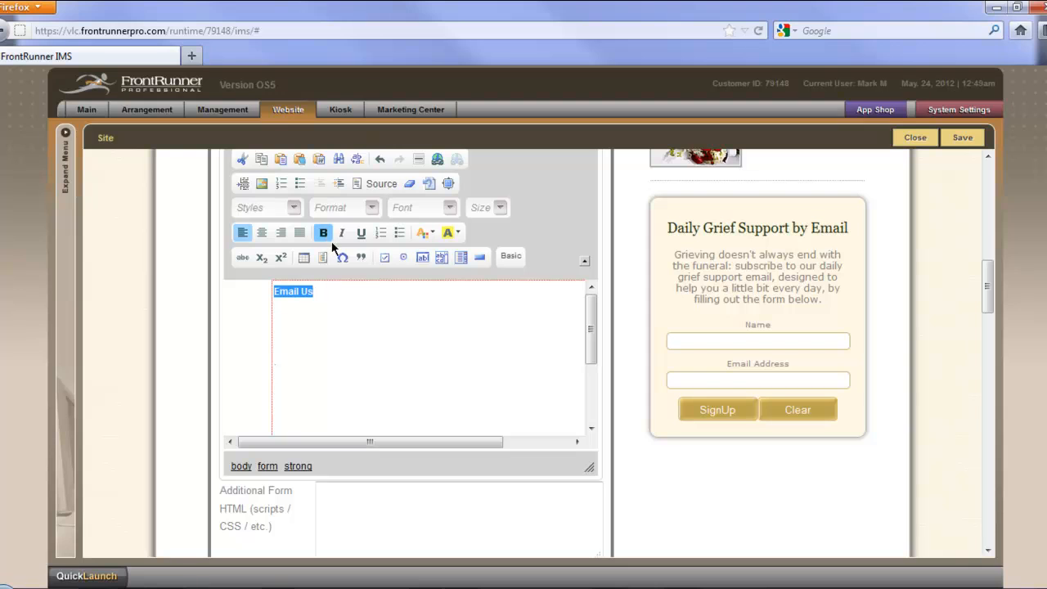
Step: Set the "Email Us" heading's font to Trebuchet MS and its size to 18
click(450, 209)
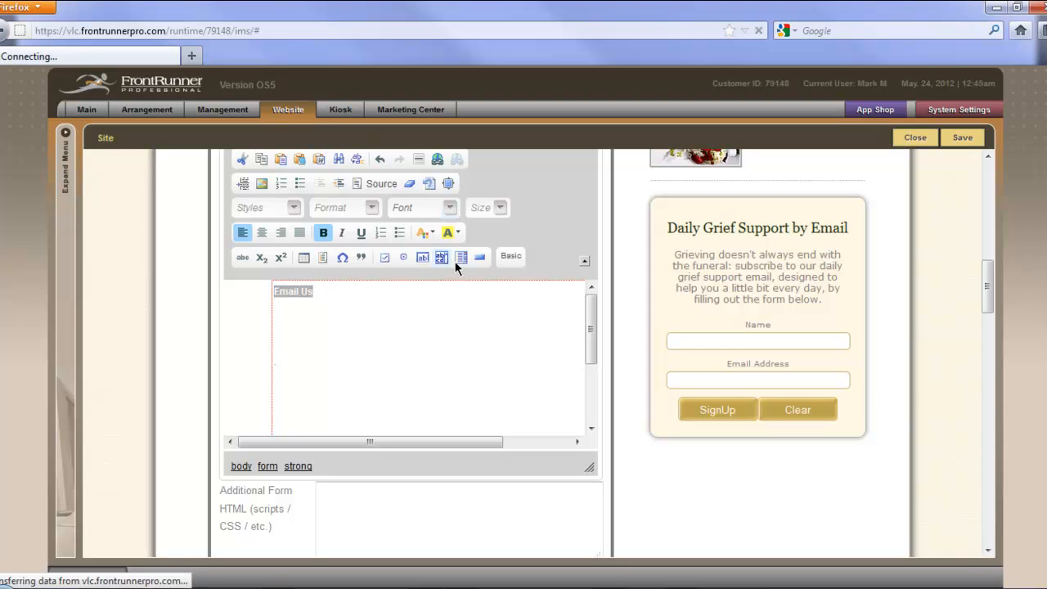
scroll(456, 303, down, 3)
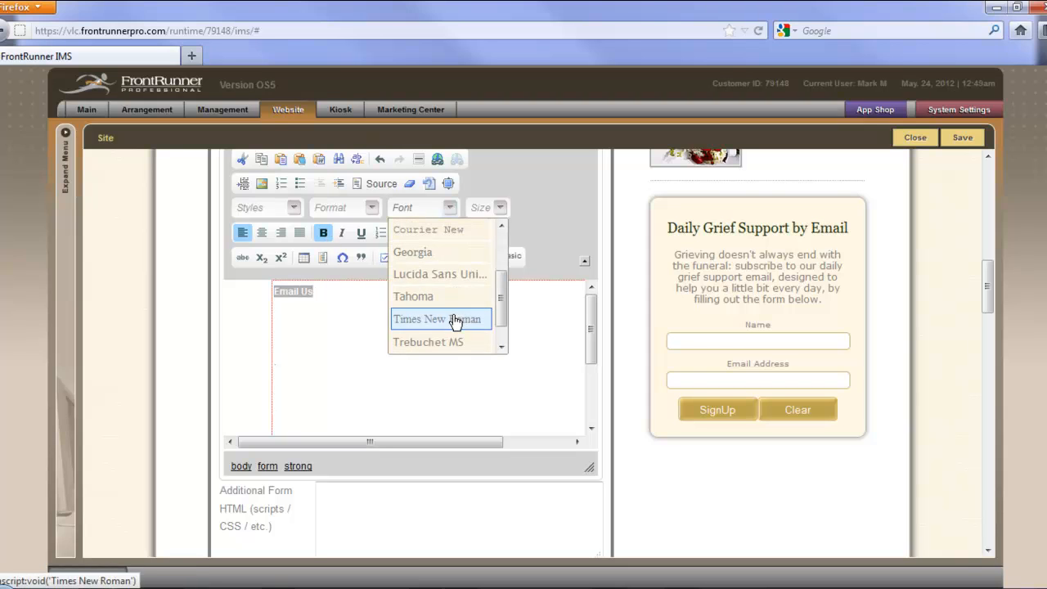
click(454, 342)
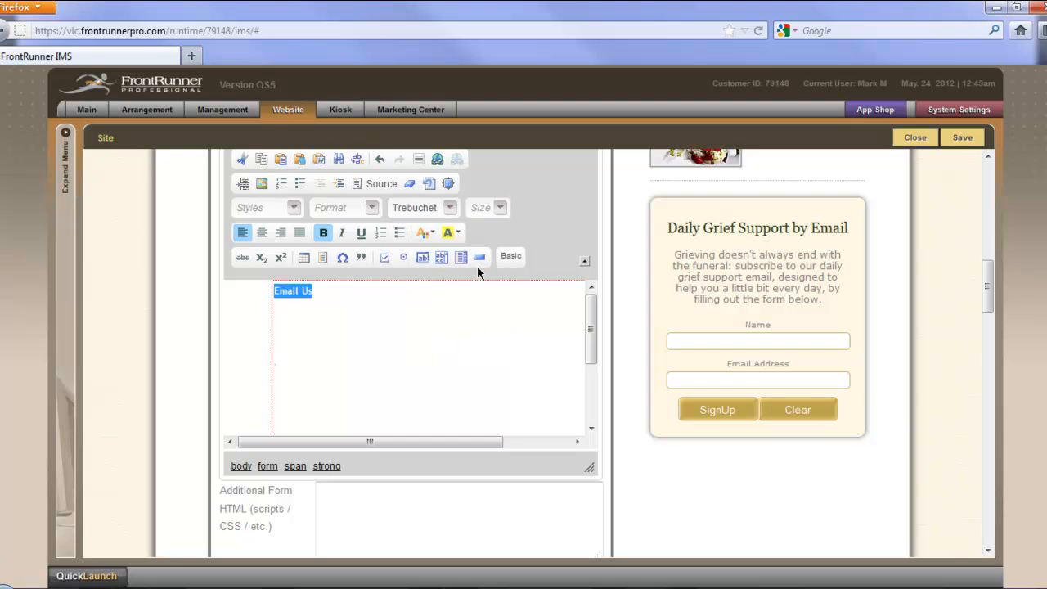
click(498, 208)
click(500, 344)
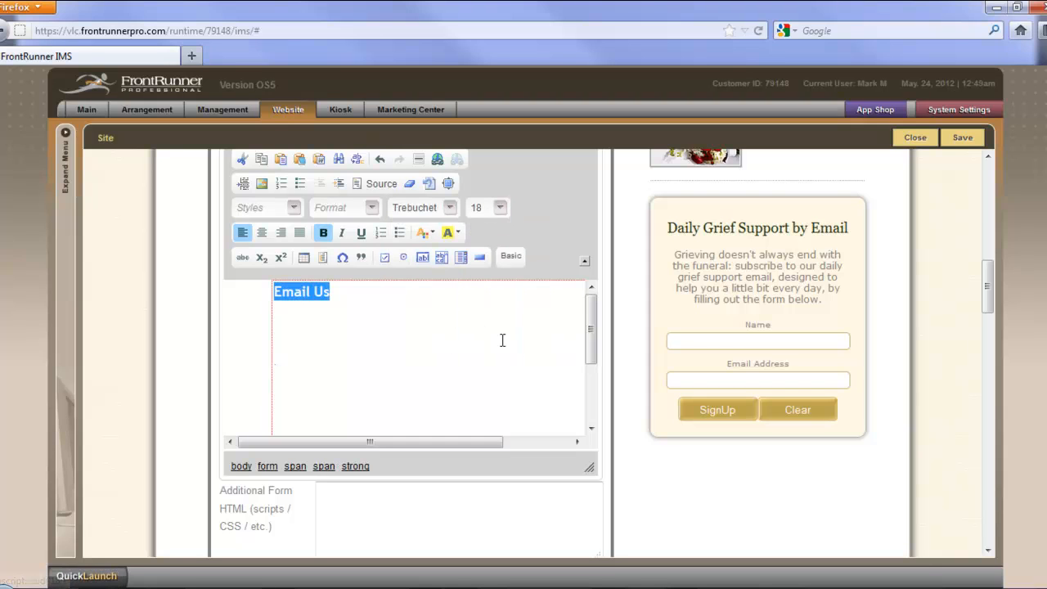
Step: Below the heading, add the label "Name" and a text field named Name with character width 50 and maximum characters 50
click(417, 304)
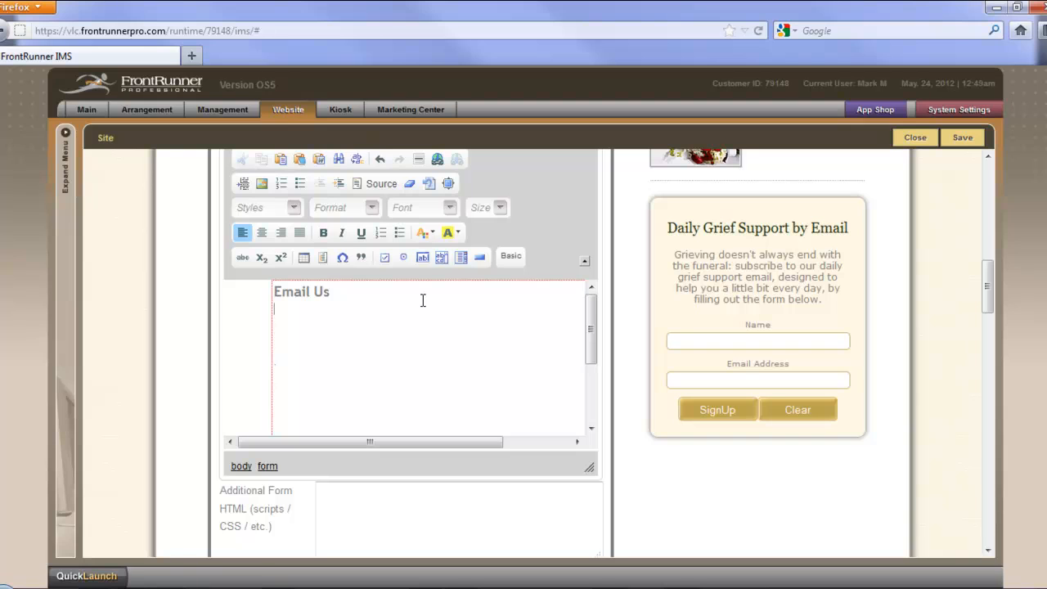
key(Return)
text(Name)
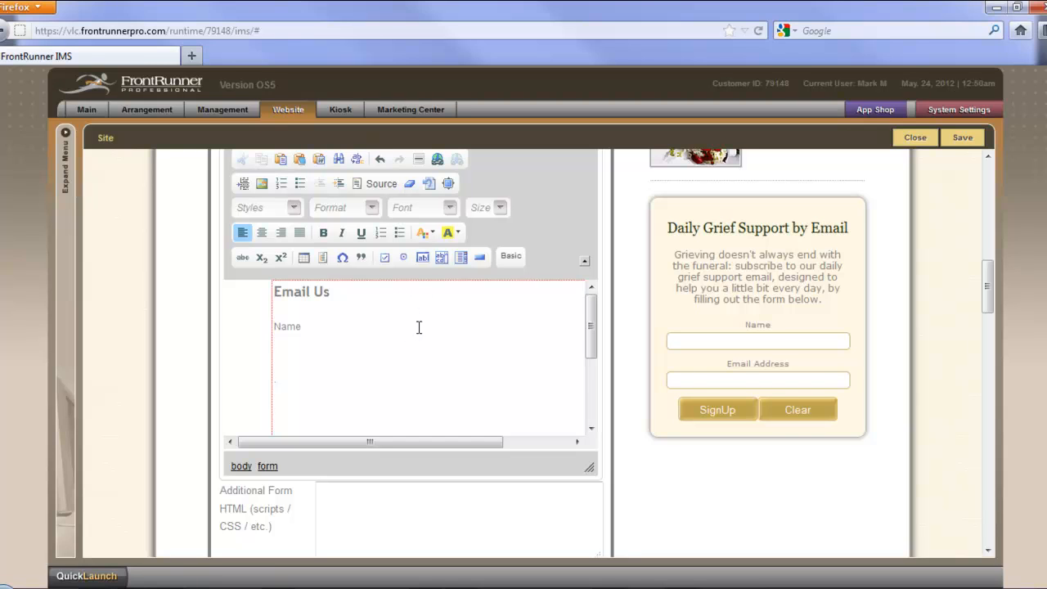
click(422, 259)
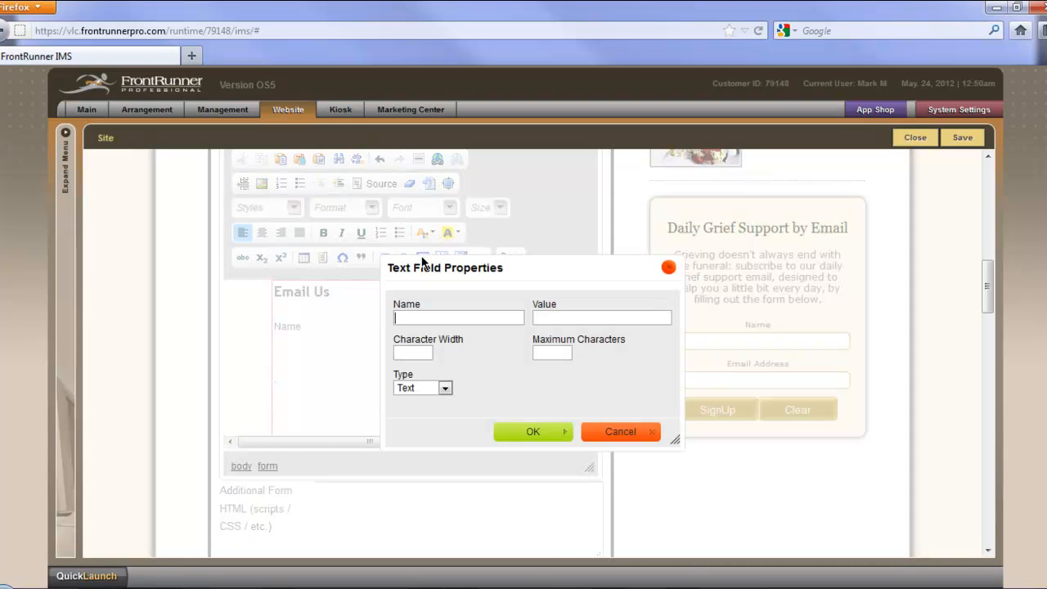
text(Name)
click(424, 351)
text(50)
click(535, 354)
text(50)
click(512, 430)
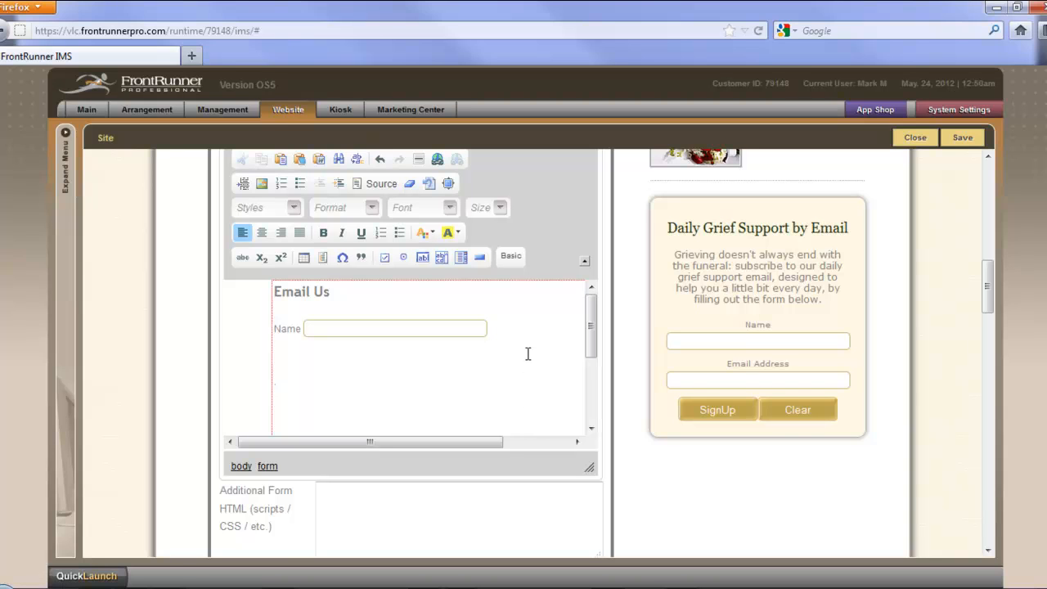
Step: On a new line, add the label "Email" and a text field named Email with character width 50 and maximum characters 50
key(Return)
text(Email)
click(423, 258)
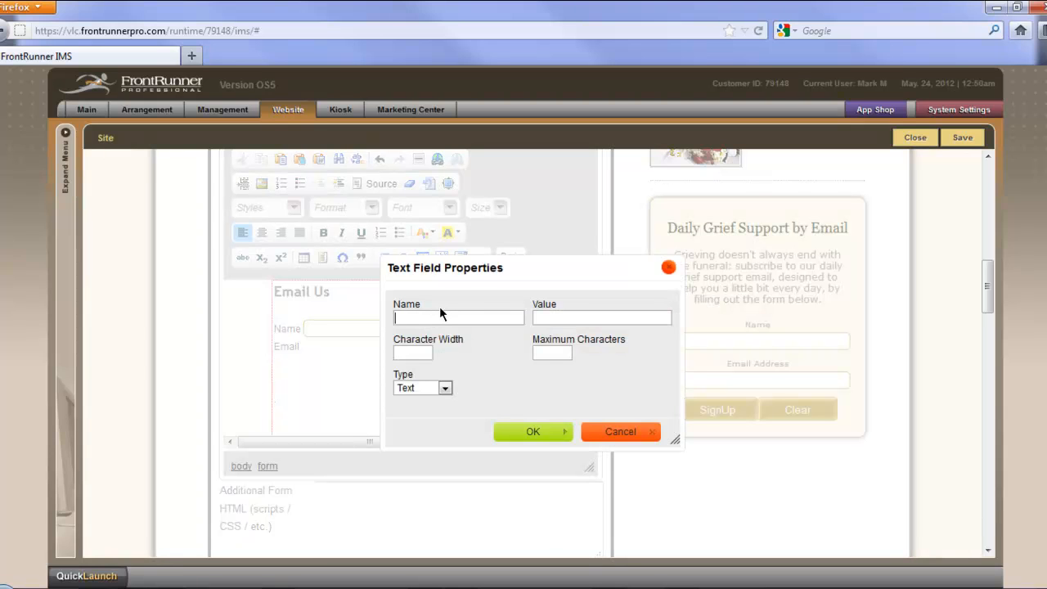
text(Email)
click(402, 352)
text(50)
click(553, 355)
text(50)
click(519, 433)
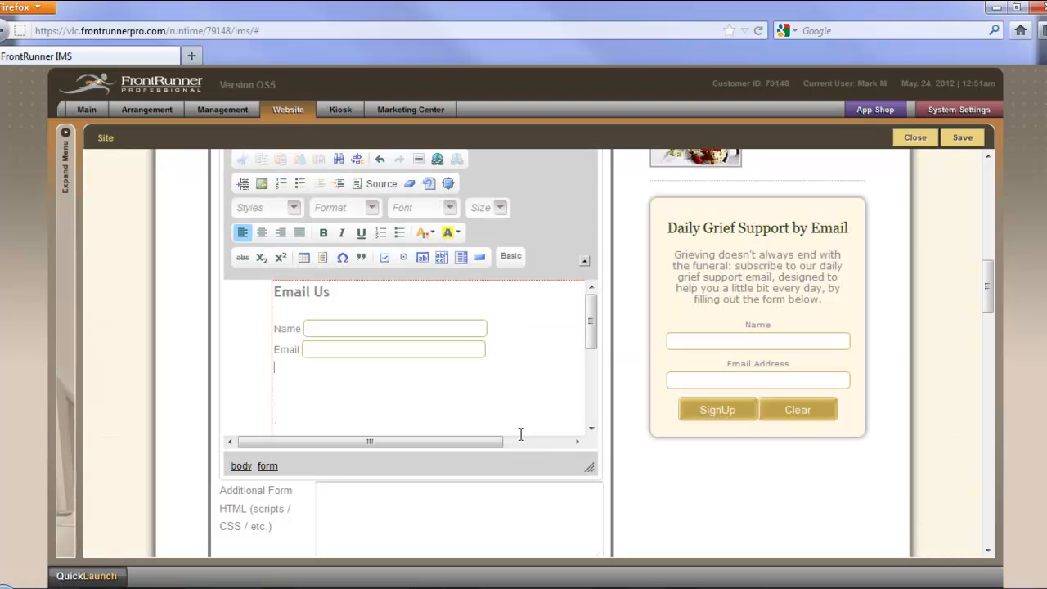
Step: Under the email line, add the label "Phone" and a text field named Phone with character width 25 and maximum characters 15
text(Phone)
click(421, 258)
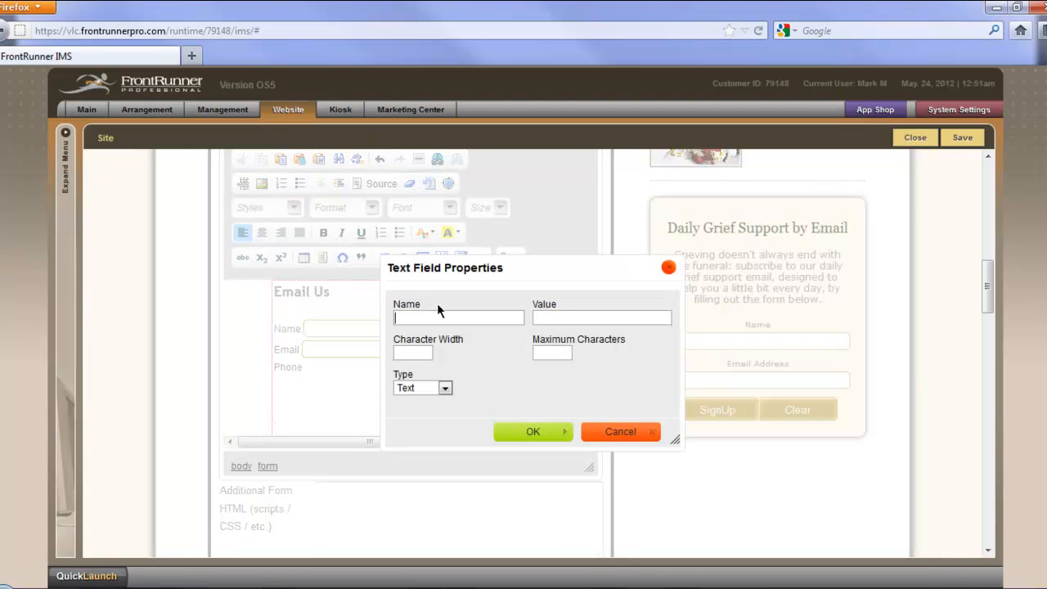
text(Phone Number)
click(412, 353)
text(25)
click(546, 352)
text(15)
click(543, 432)
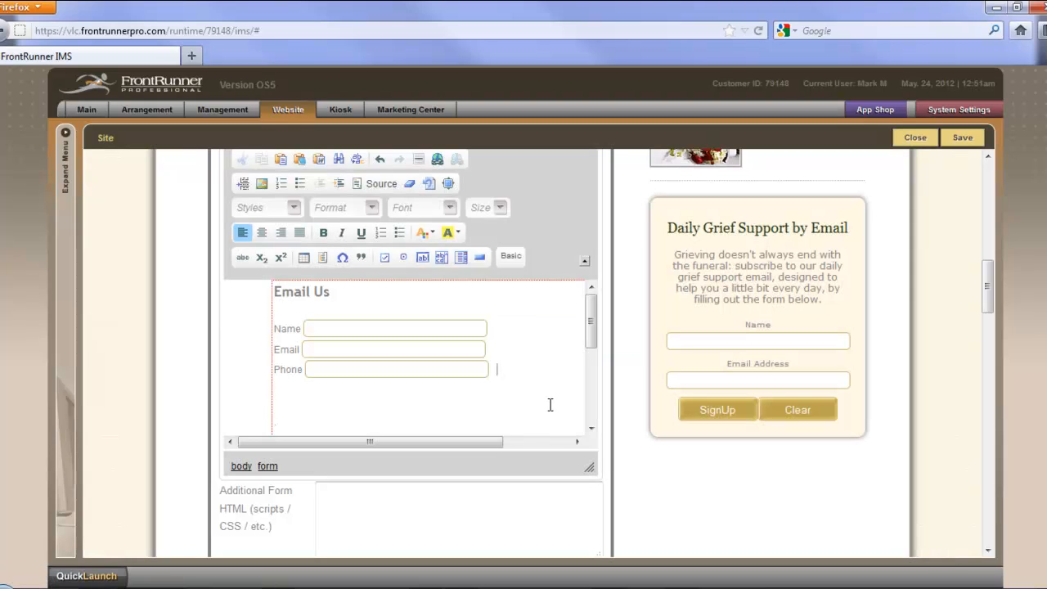
Step: Under the phone line, add the label "Comment" and a text area named Comments with 30 columns and 30 rows
text(Comment)
key(Return)
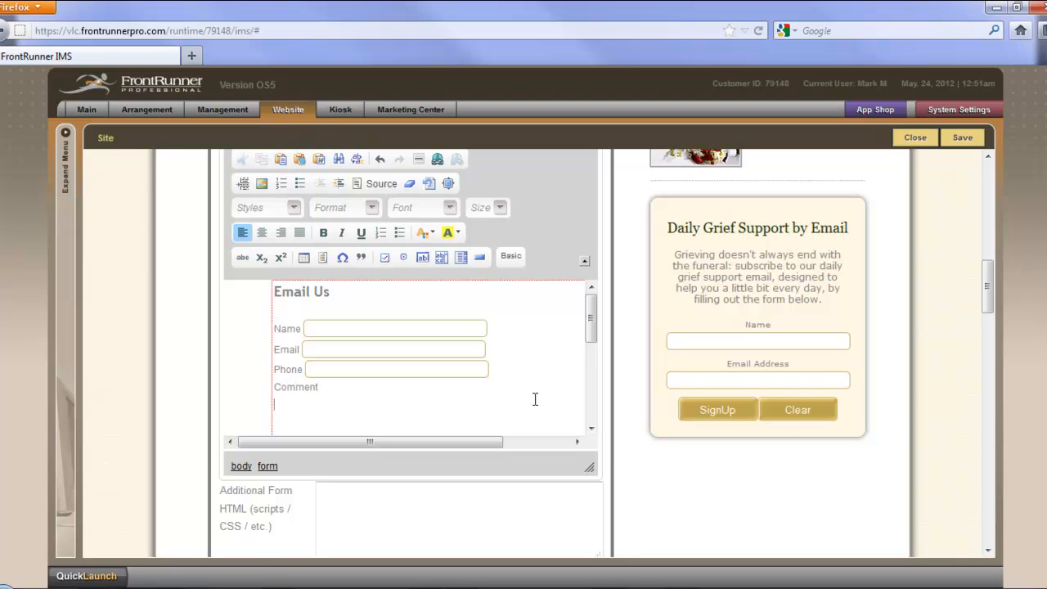
click(442, 258)
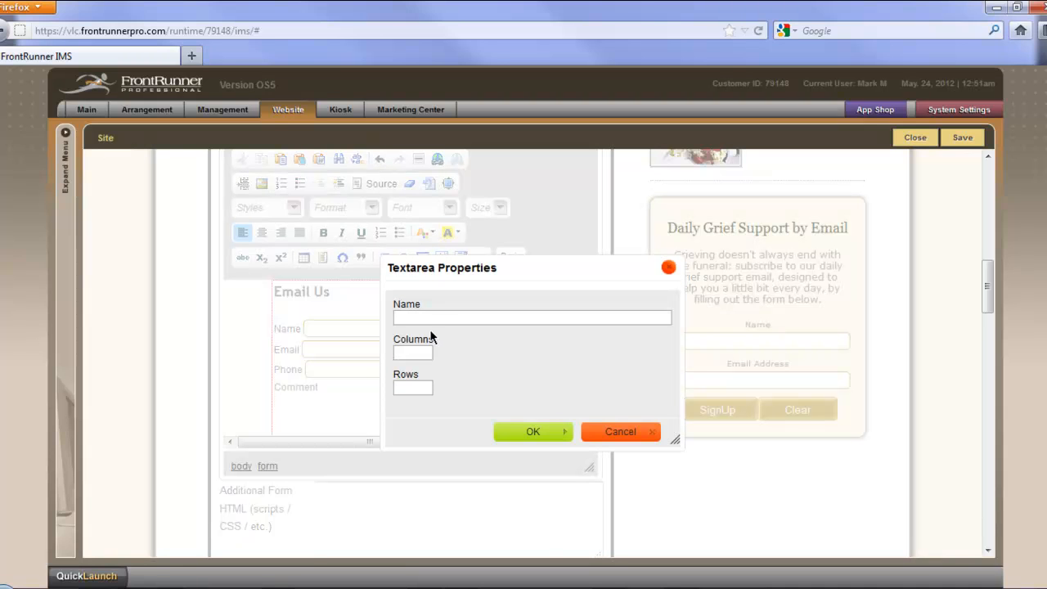
text(Comments)
click(416, 353)
text(30)
click(417, 389)
text(30)
click(528, 429)
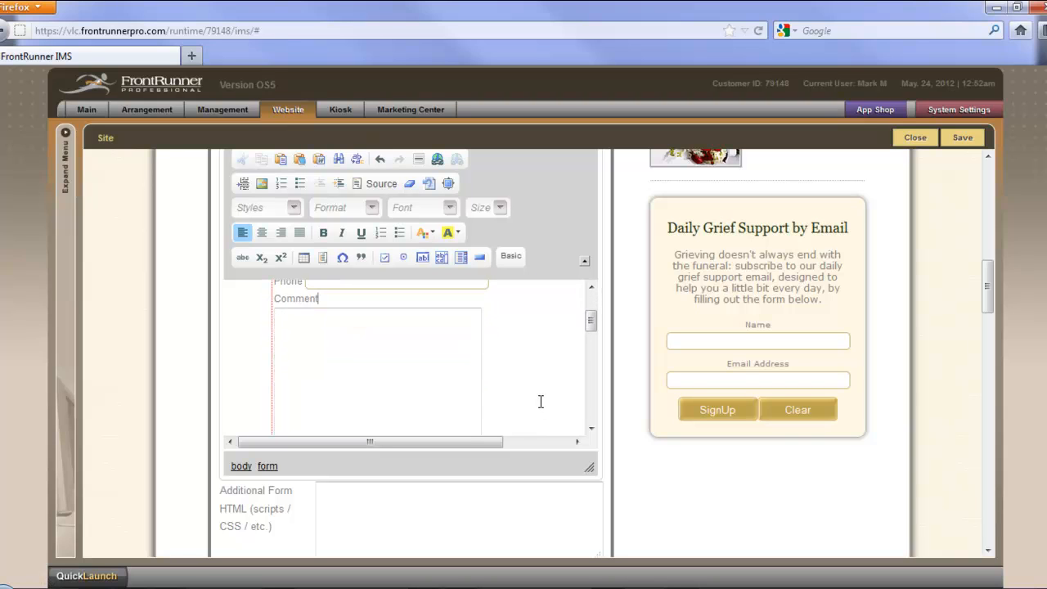
Step: Insert a submit-type button labelled "Submit" below the comment text area
scroll(499, 341, down, 5)
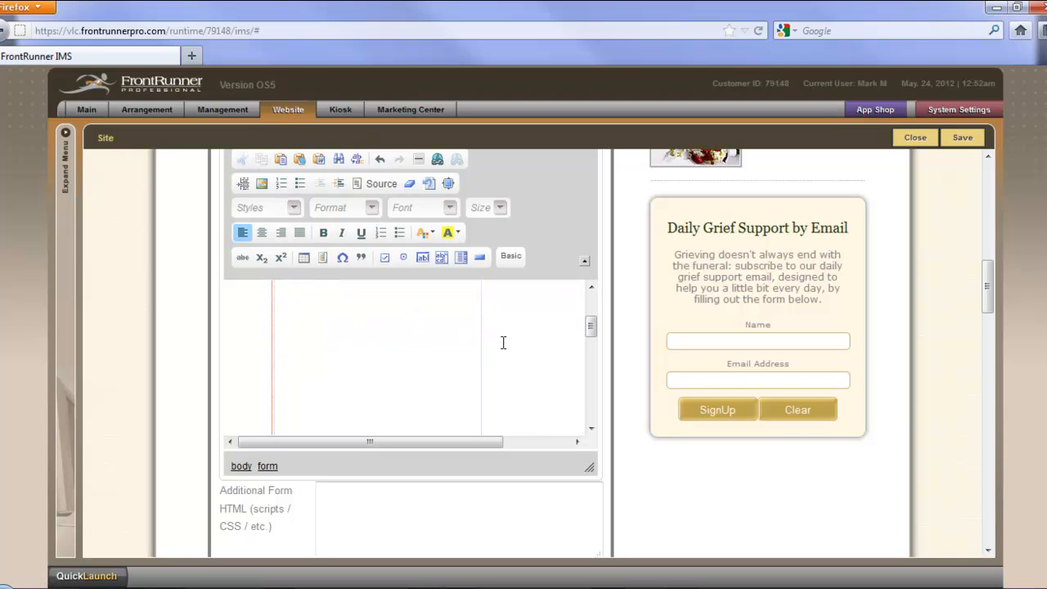
scroll(508, 343, down, 3)
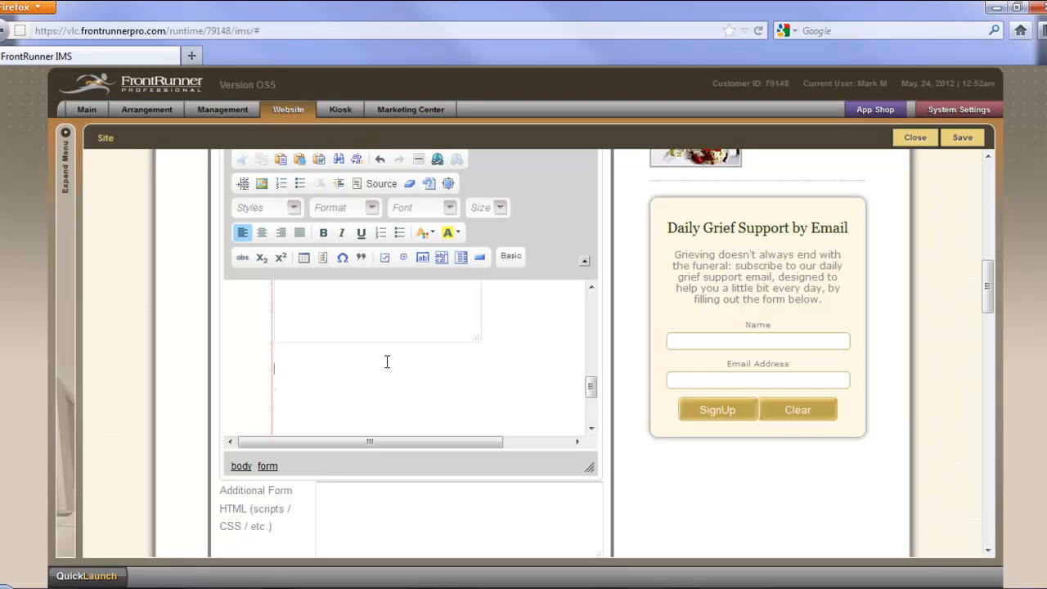
click(481, 260)
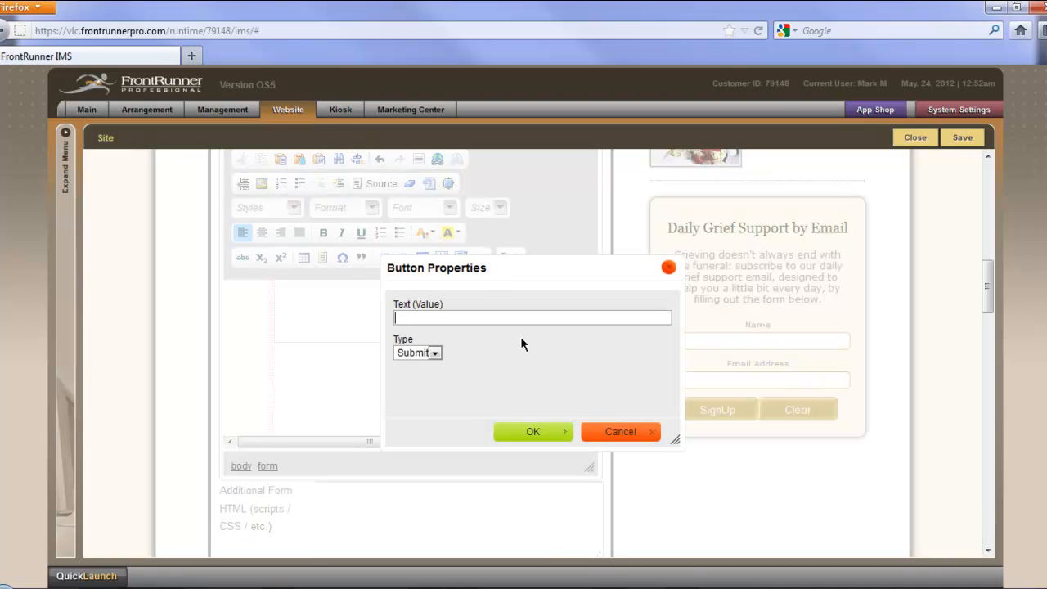
text(Submit)
click(536, 430)
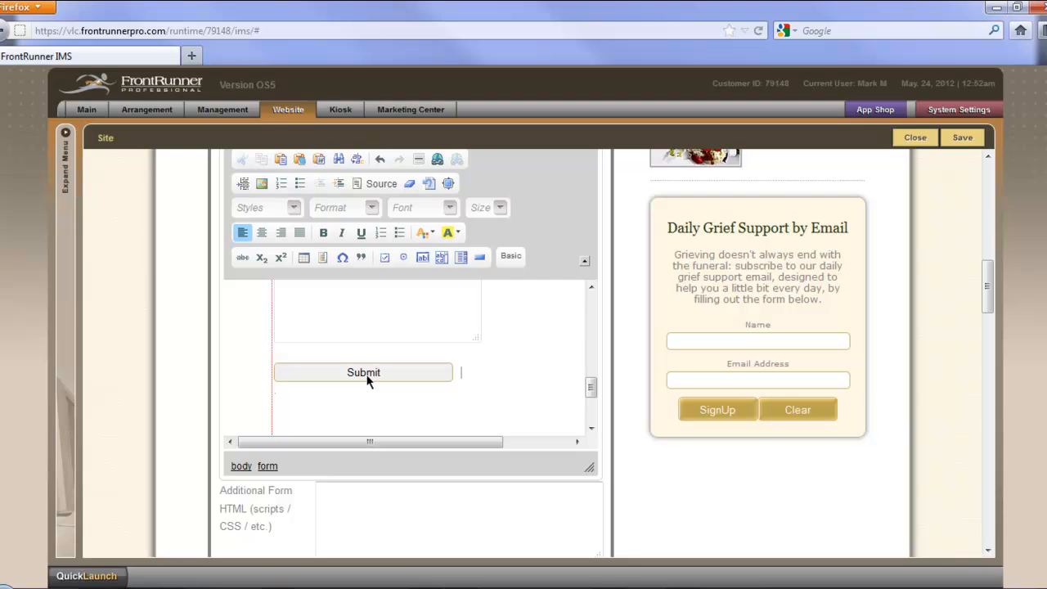
Step: Insert a second form button after Submit, with the text "Reset" and the type Reset
click(480, 256)
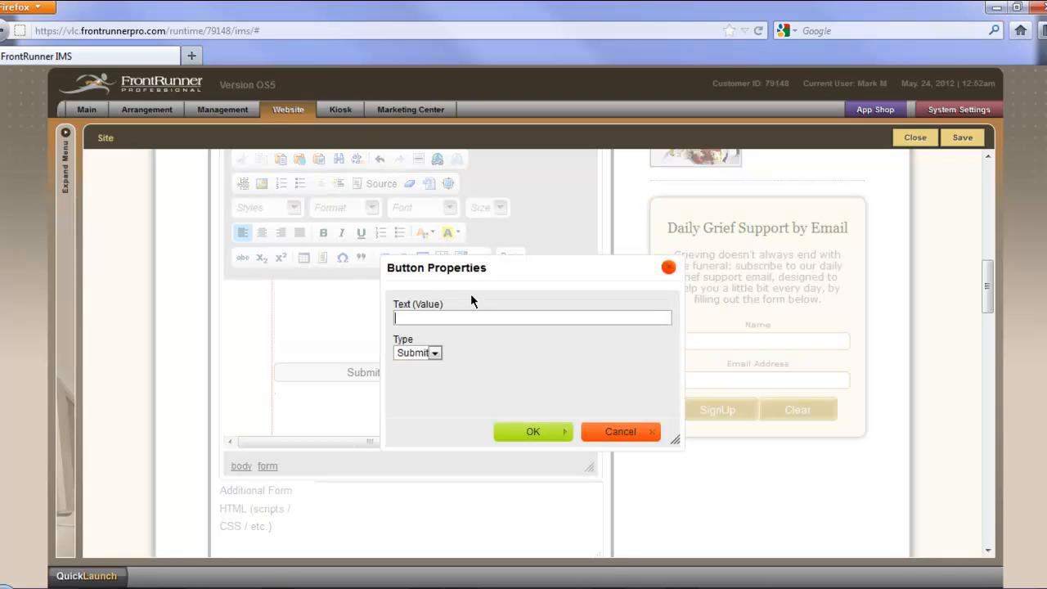
text(Reset)
click(436, 353)
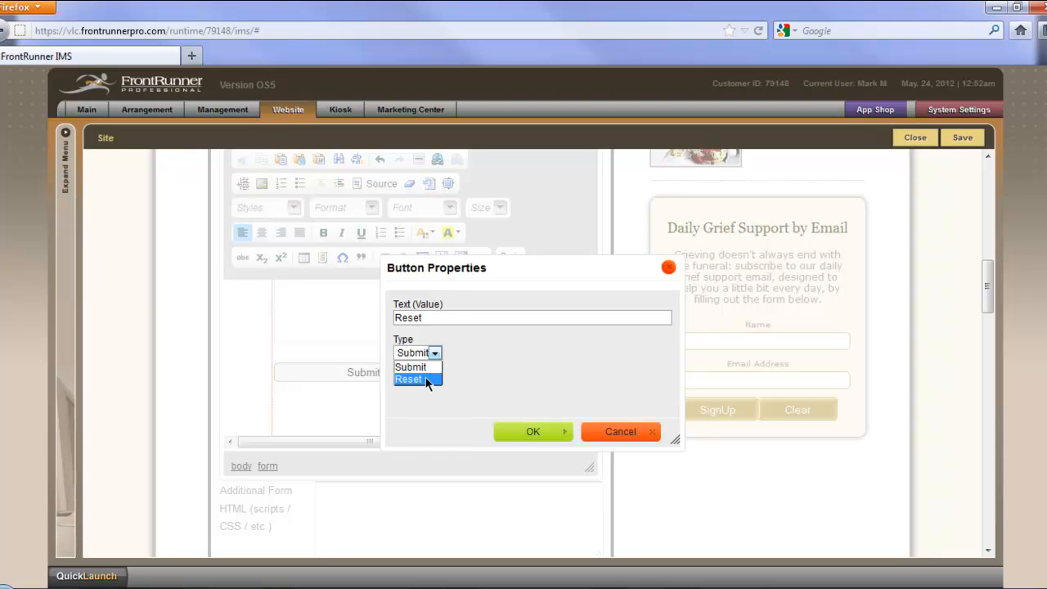
click(417, 380)
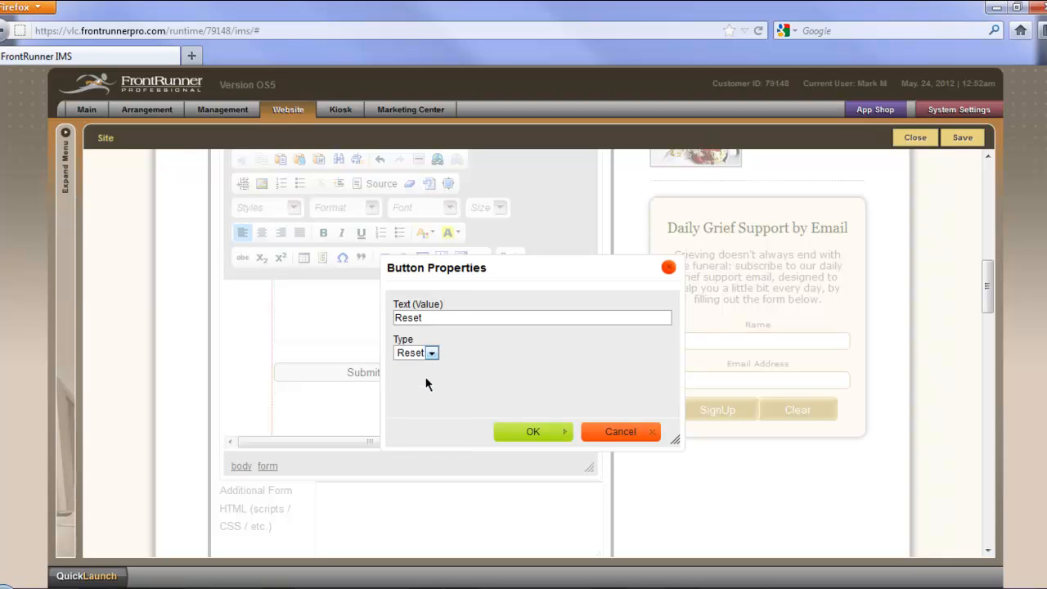
click(532, 431)
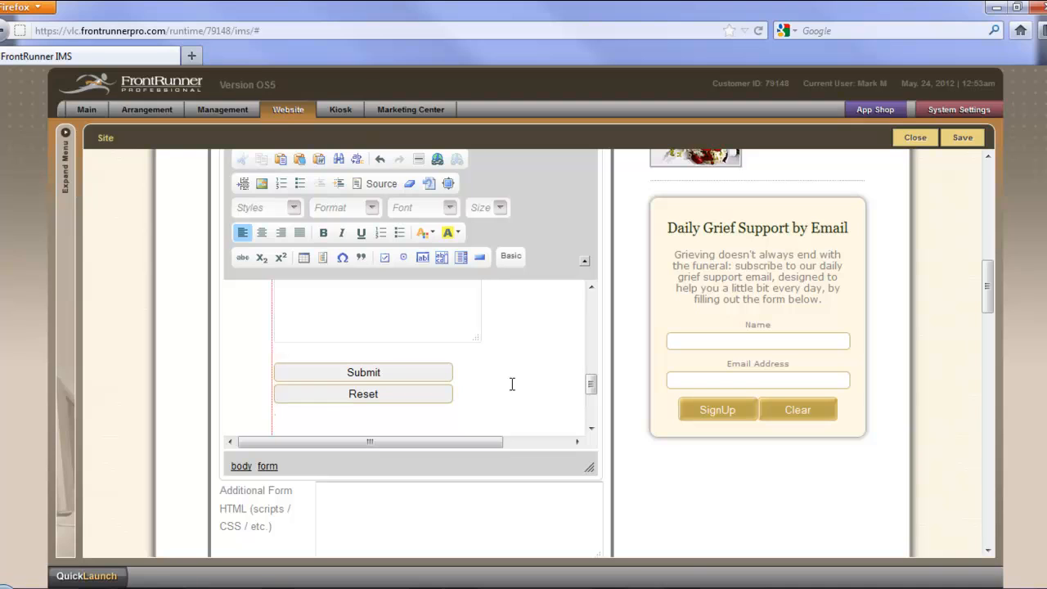
Step: Set the form's email subject to "Submission from Contact Us Page"
scroll(530, 374, up, 2)
scroll(530, 374, up, 4)
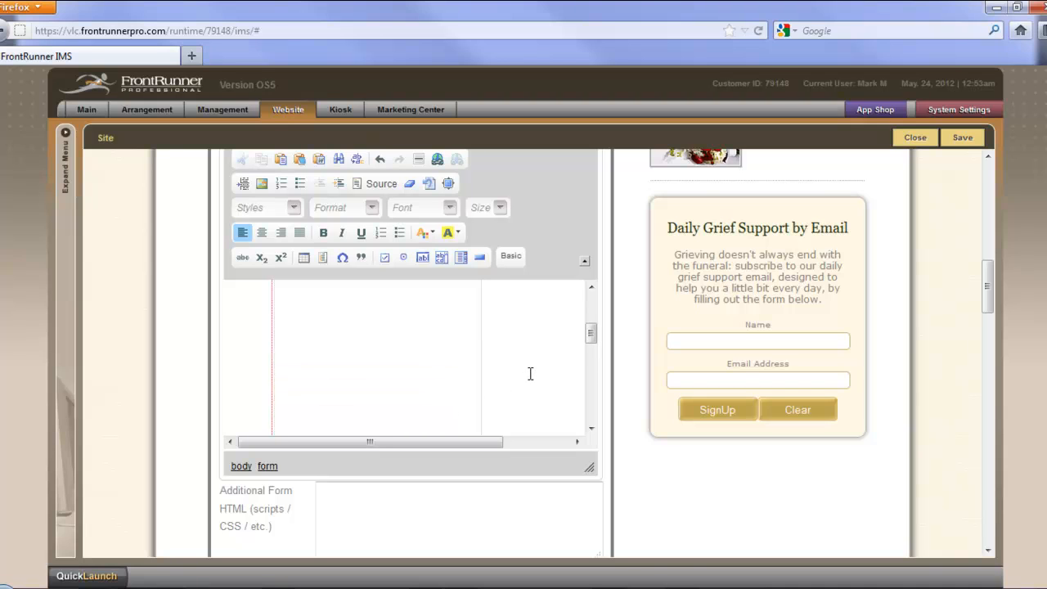
scroll(530, 374, up, 2)
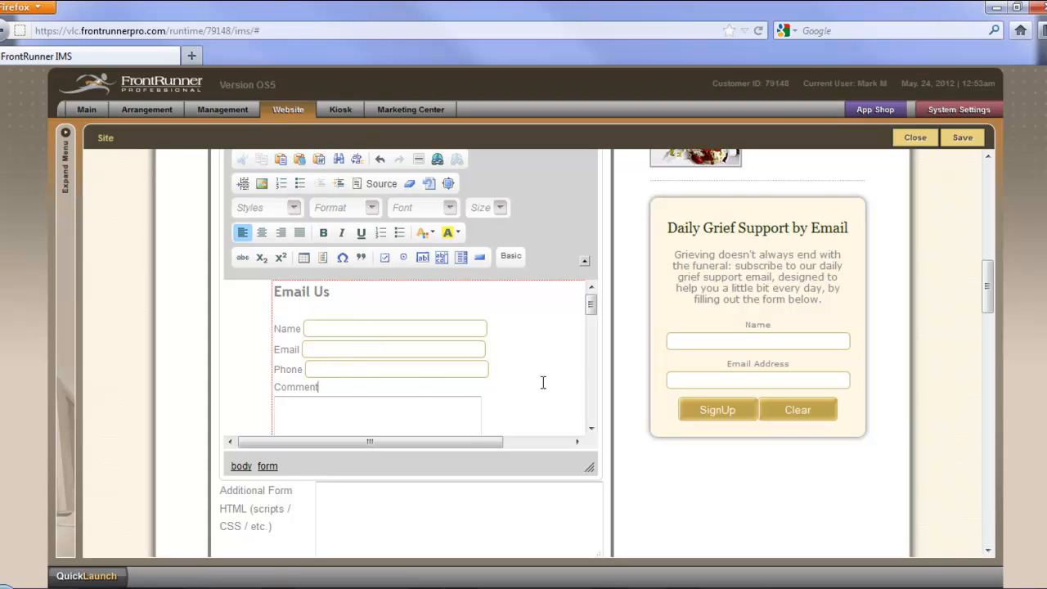
scroll(543, 382, down, 5)
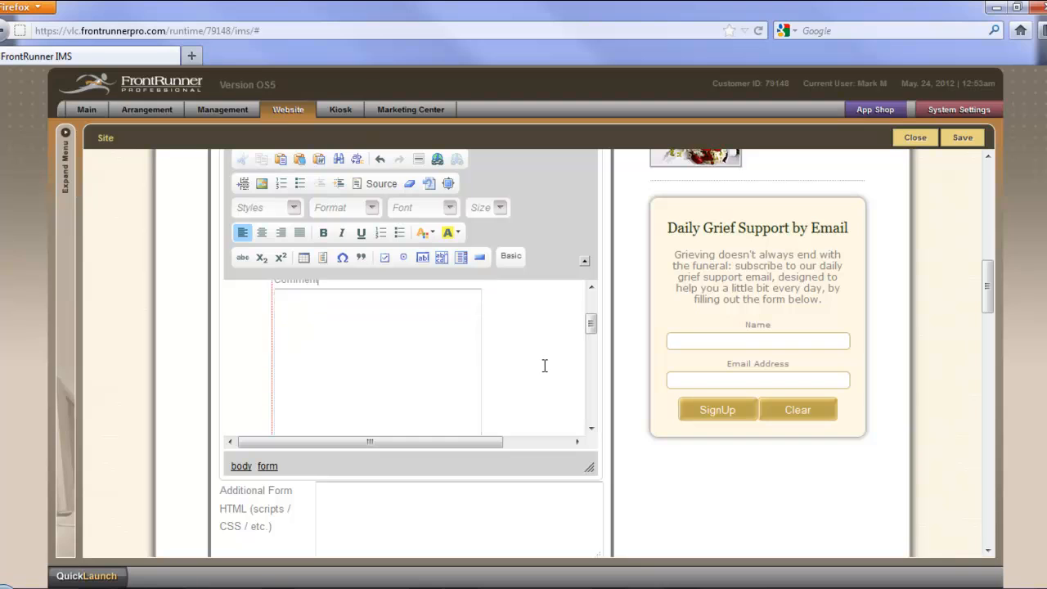
scroll(542, 368, down, 5)
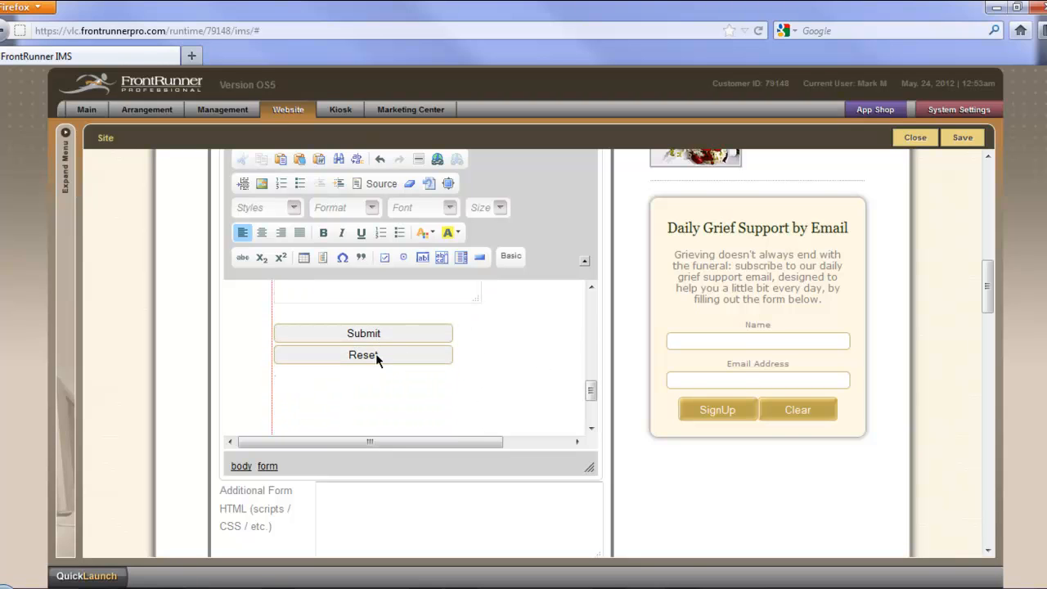
scroll(540, 376, down, 1)
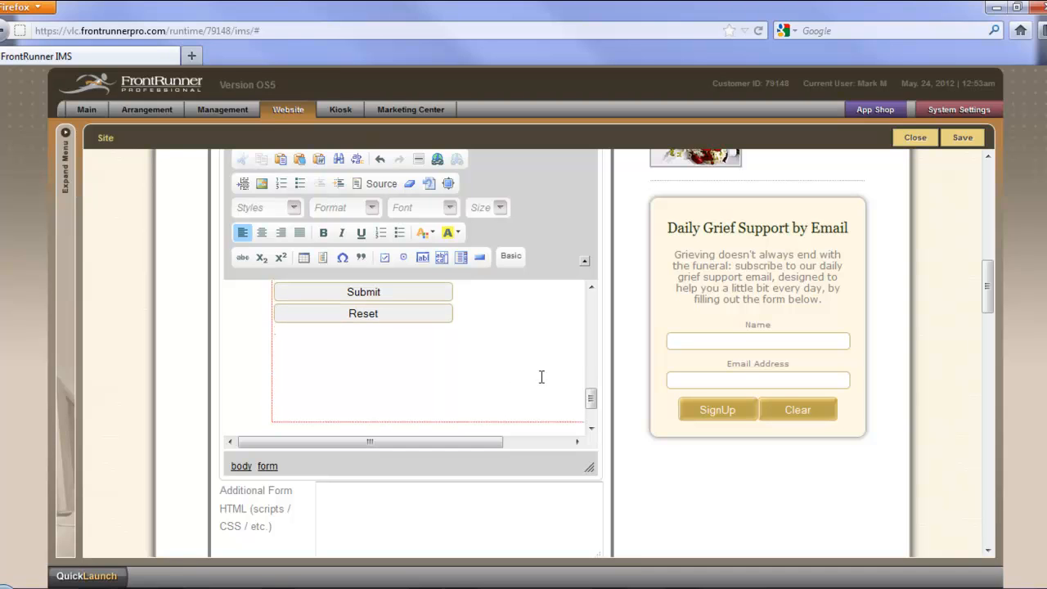
scroll(640, 477, down, 5)
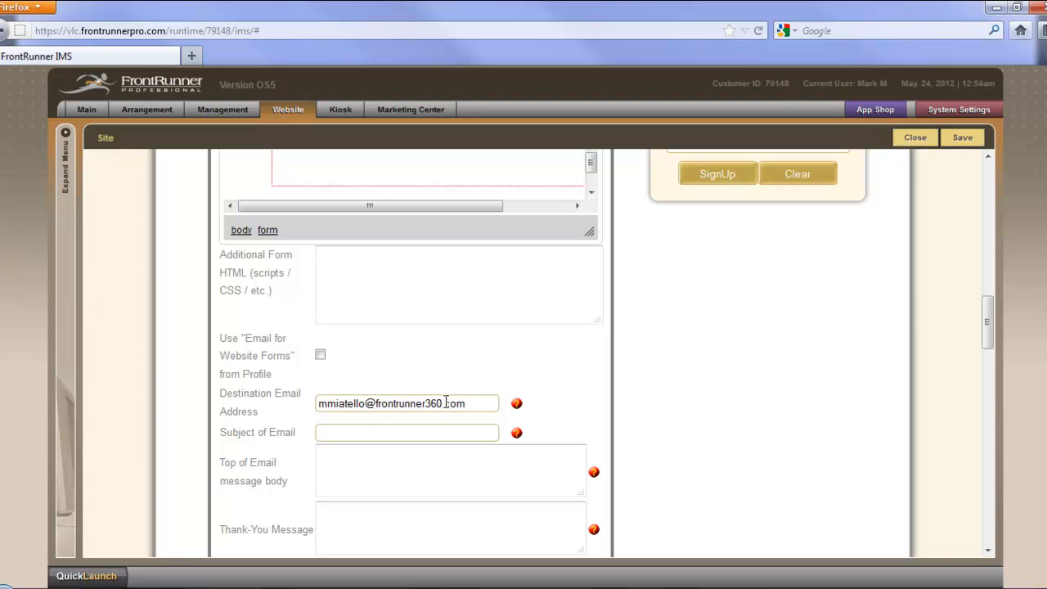
click(439, 427)
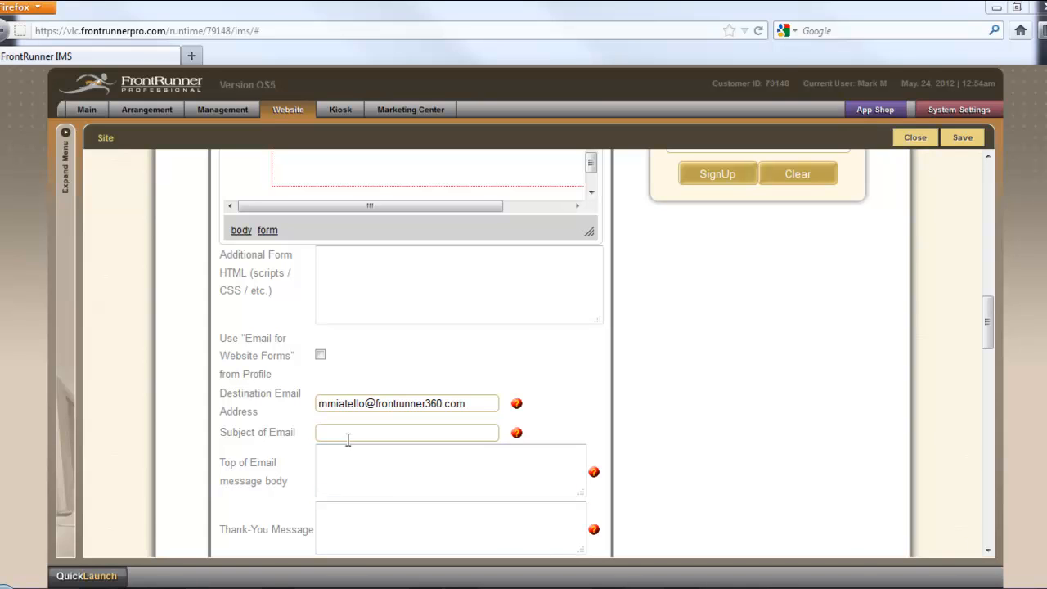
text(Submission from Contact Us Page)
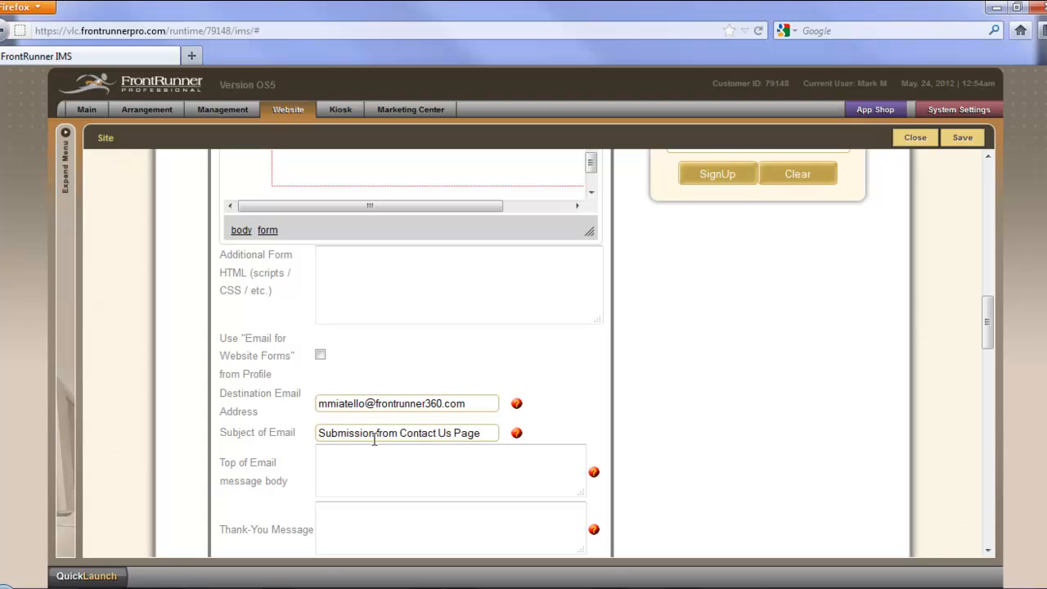
Step: Set the thank-you message to "Thank you for contacting Montroy Funeral Home. We'll respond to your request as quickly as possible." and save the page
click(390, 461)
scroll(389, 460, down, 1)
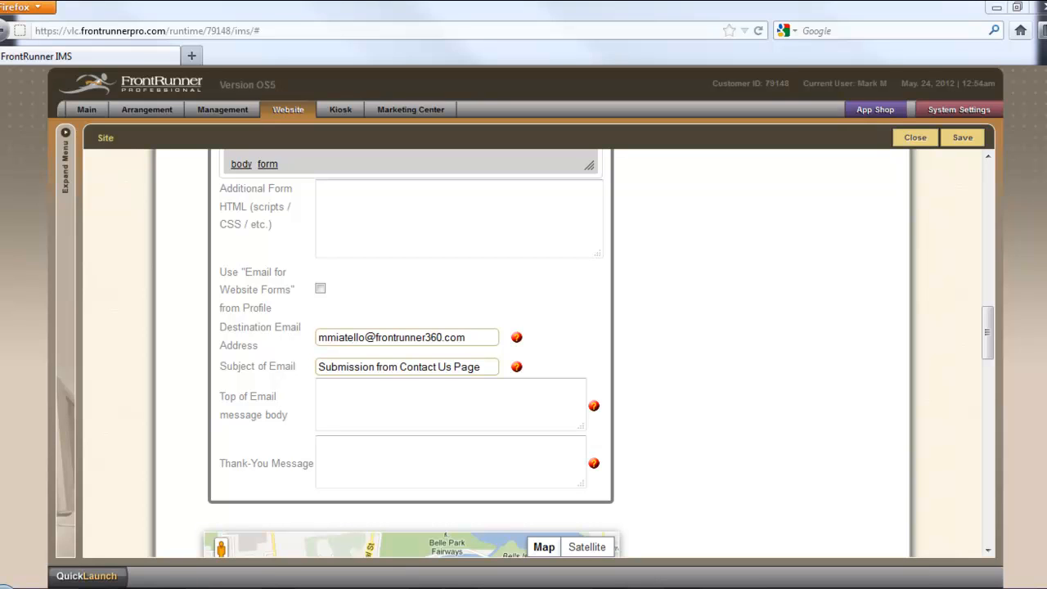
click(417, 457)
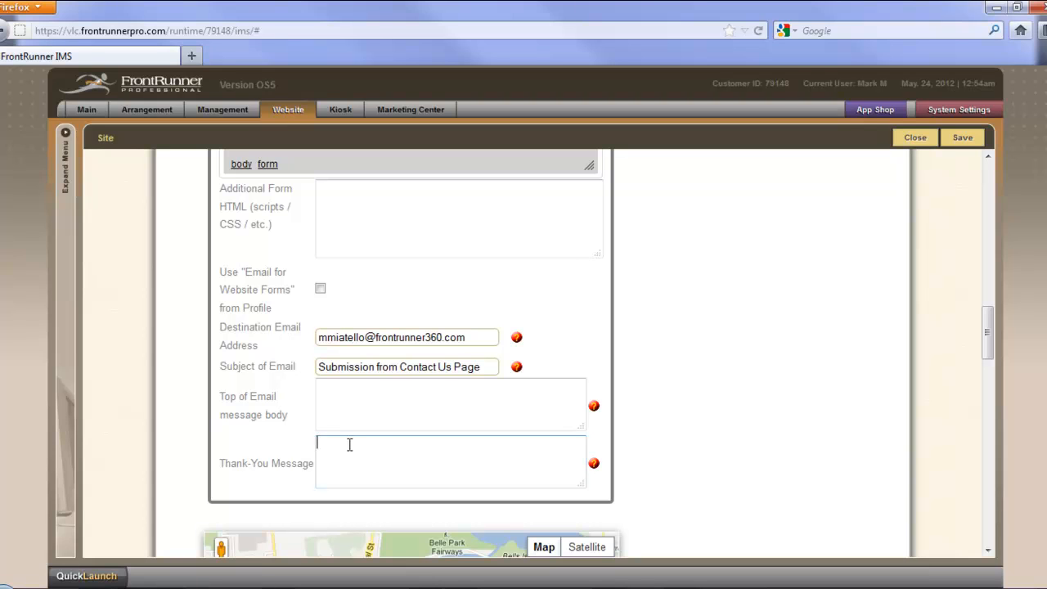
text(Thank you for contacting Montroy Funeral Home.  We'll respond to your request as quickly as possible.)
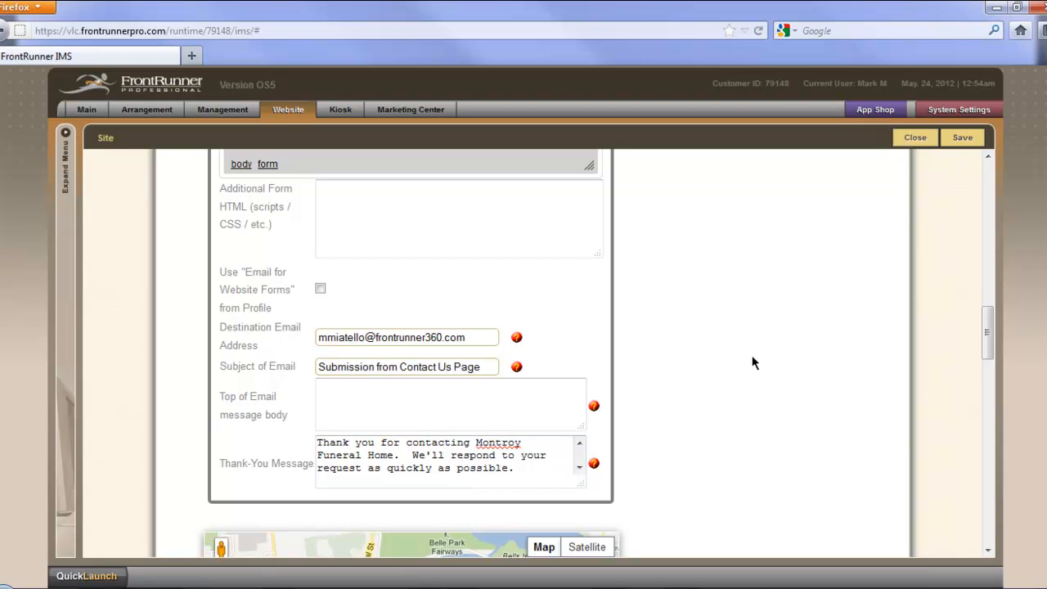
click(963, 139)
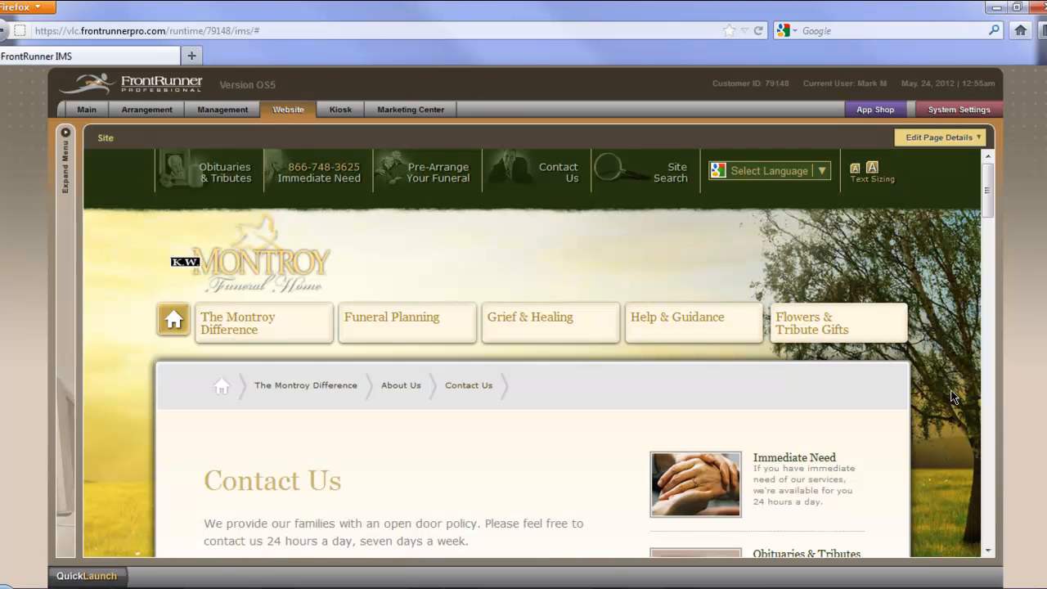
Step: On the saved Contact Us page, fill in the sender's first name and phone number in the Email Us form
scroll(952, 396, down, 8)
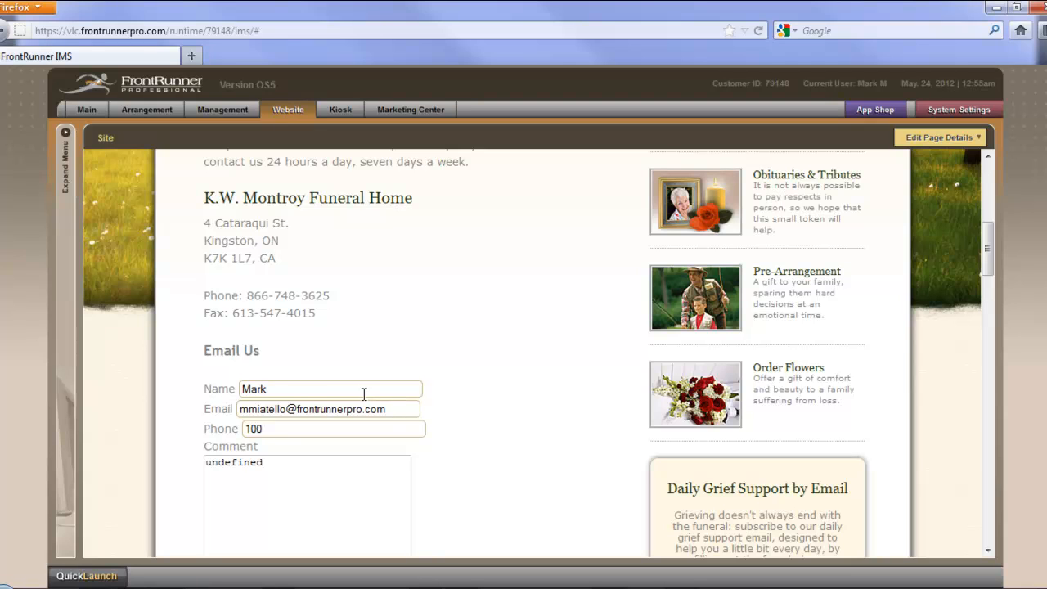
drag(262, 386, 233, 383)
text(Mark)
key(Tab)
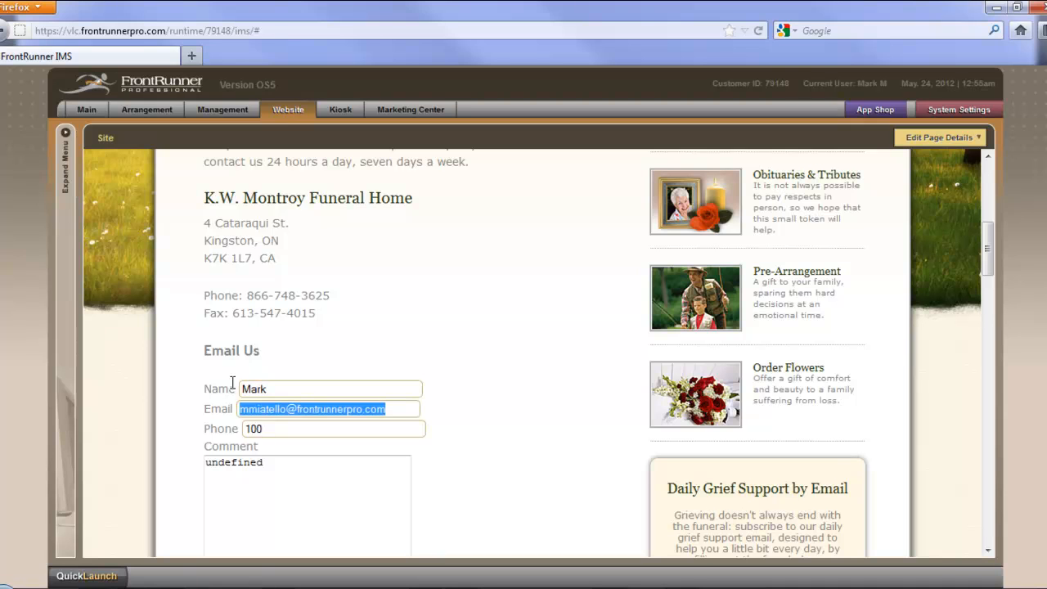
key(Tab)
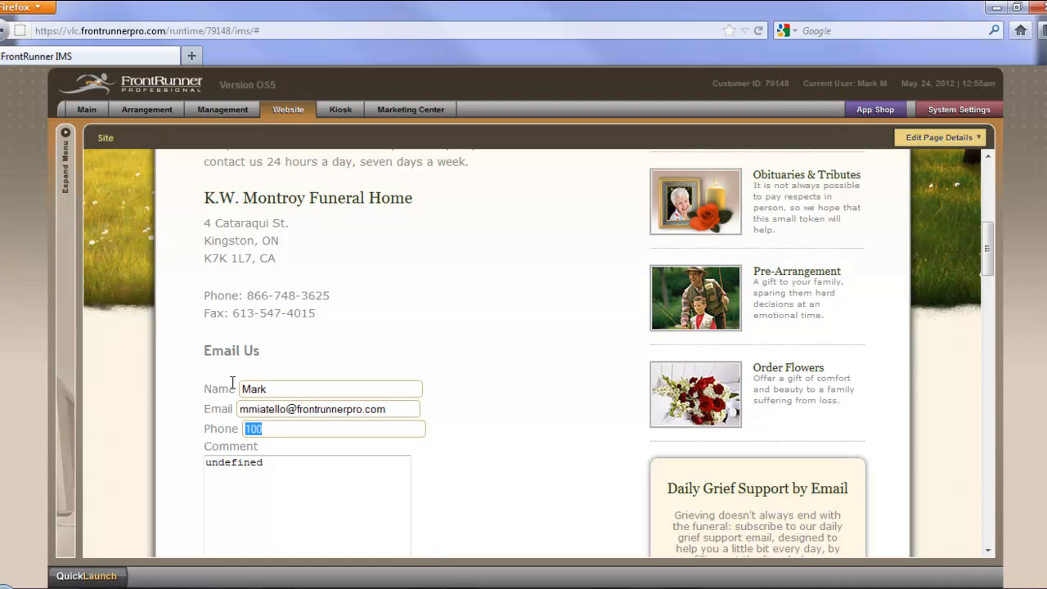
Step: Replace the text in the form's comment area with "Nothing at the moment."
click(240, 472)
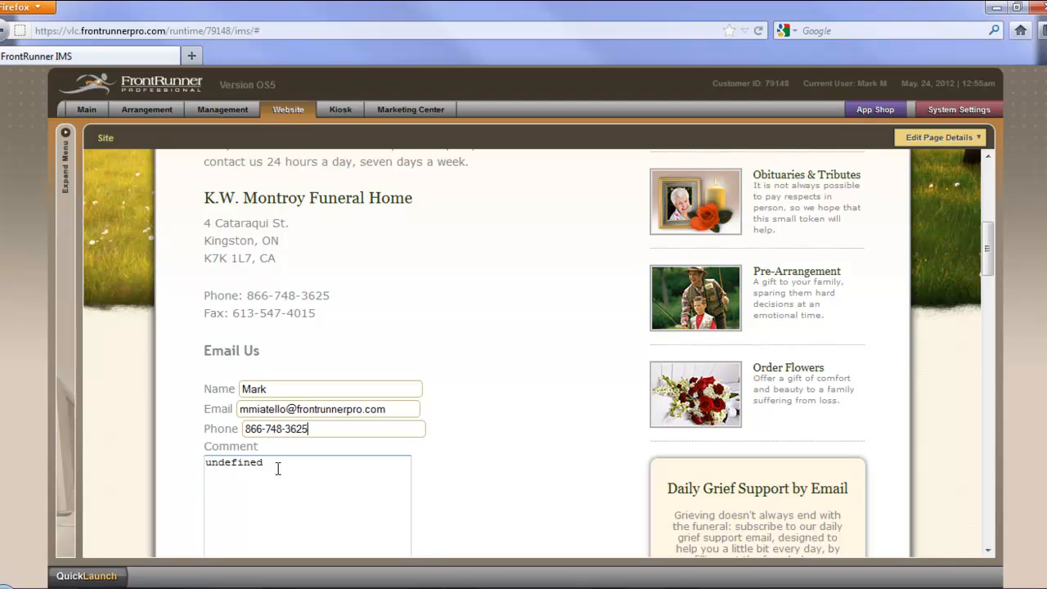
drag(278, 467, 195, 461)
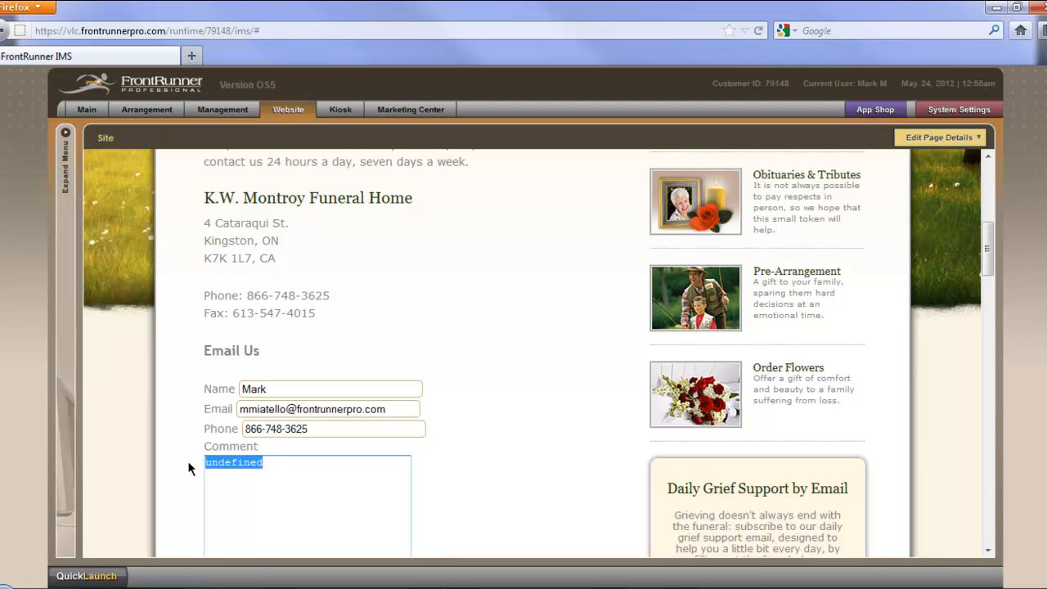
text(Nothing at the moment)
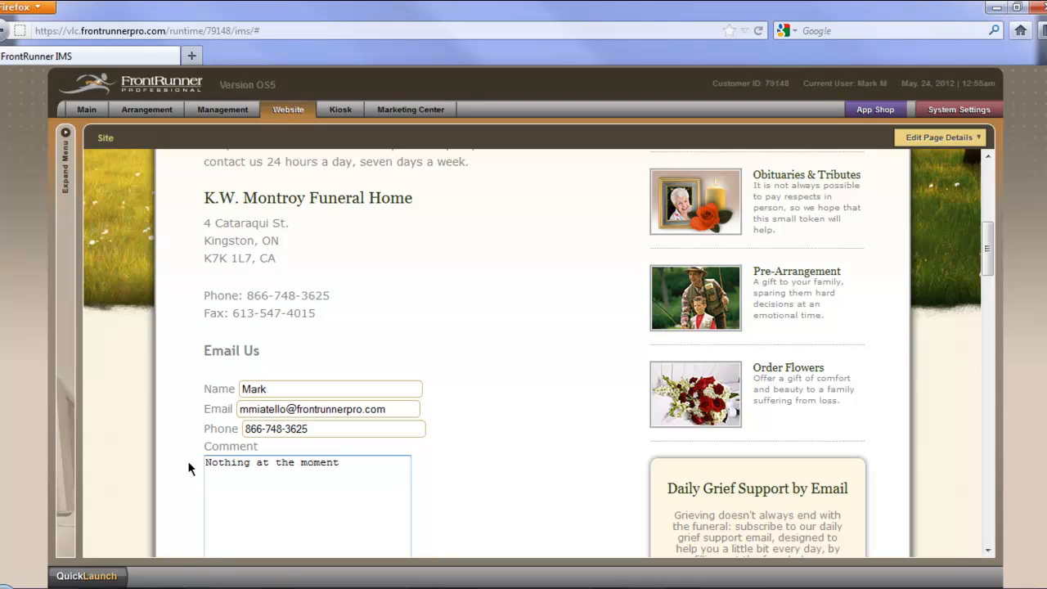
text(.)
Step: Submit the completed Email Us form as a test
scroll(423, 475, down, 3)
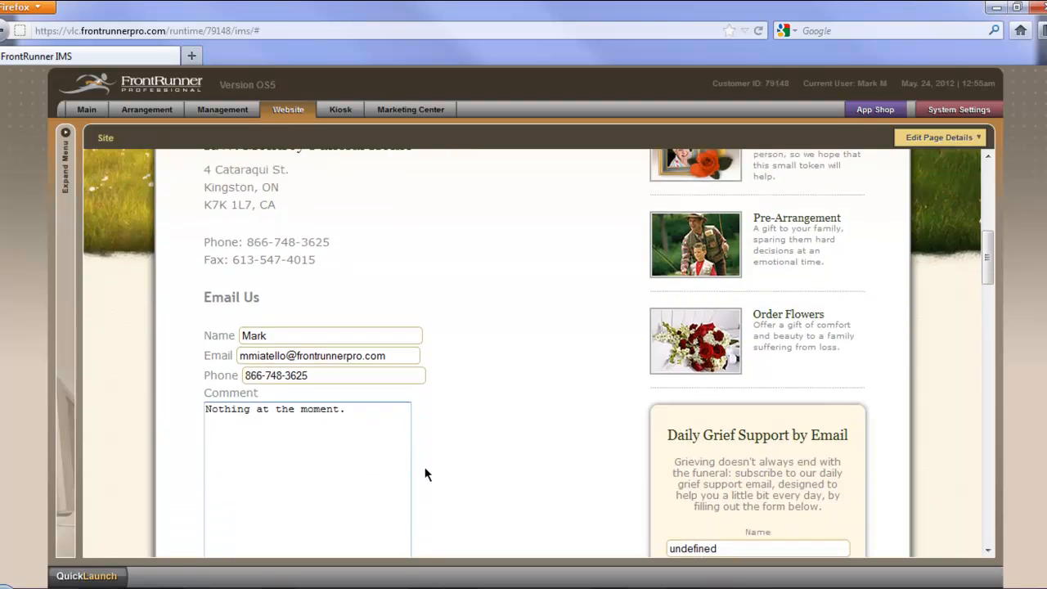
scroll(440, 466, down, 5)
scroll(440, 458, up, 2)
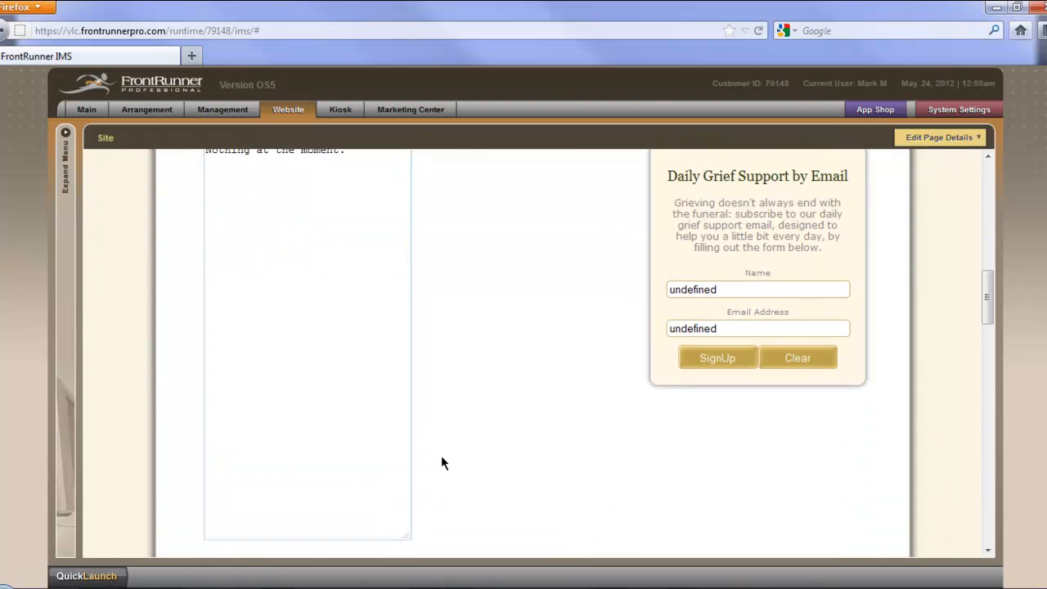
scroll(434, 458, up, 1)
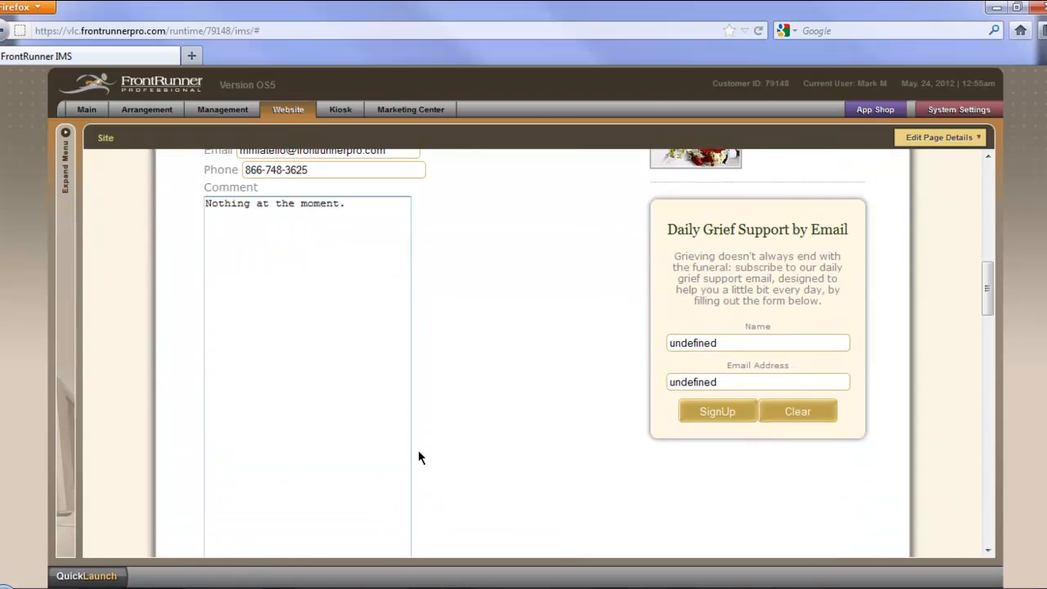
scroll(424, 457, down, 1)
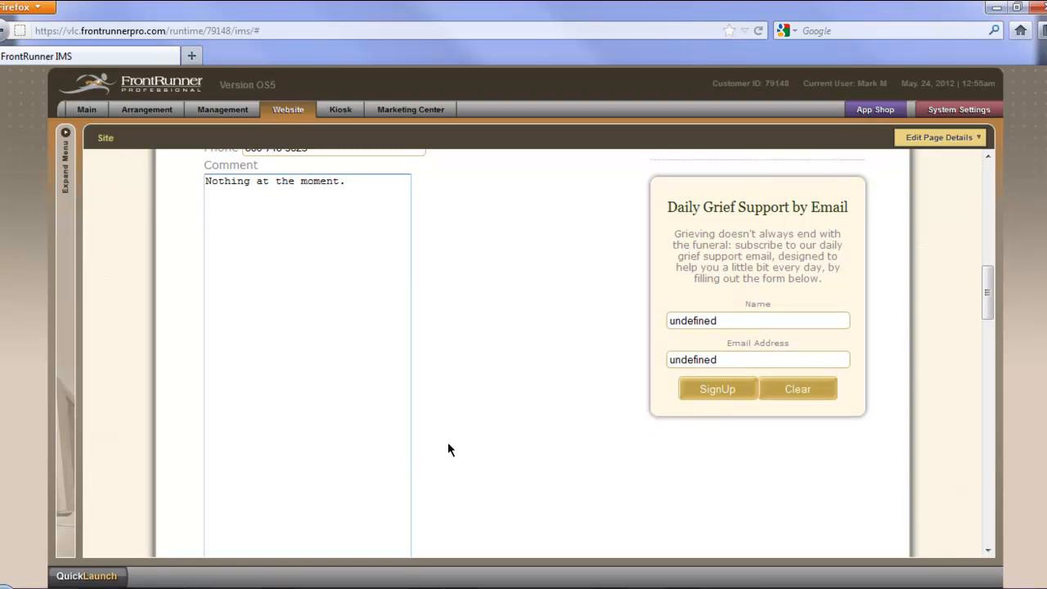
scroll(450, 446, down, 4)
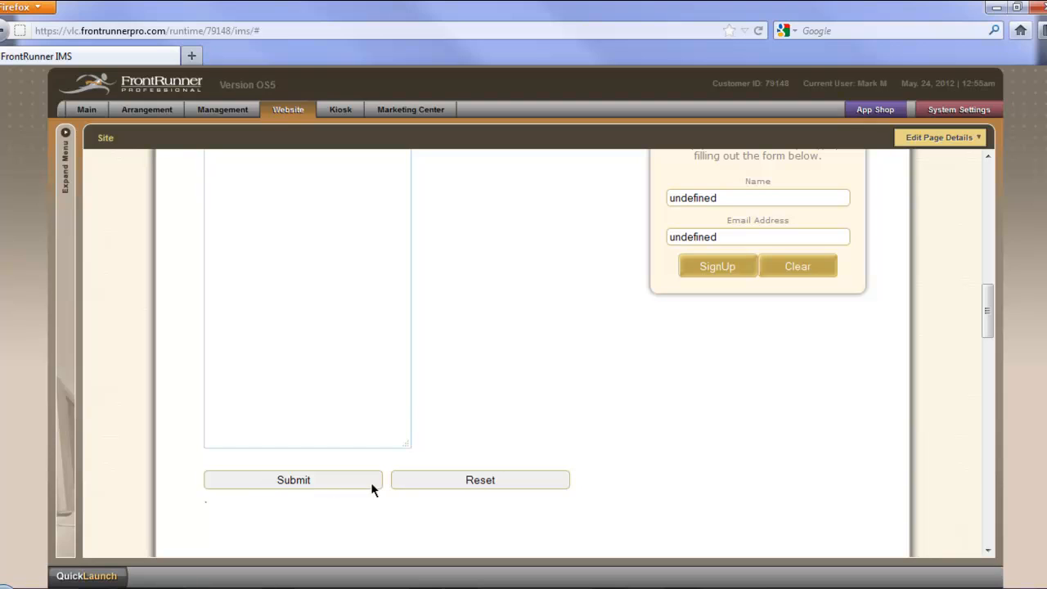
click(293, 480)
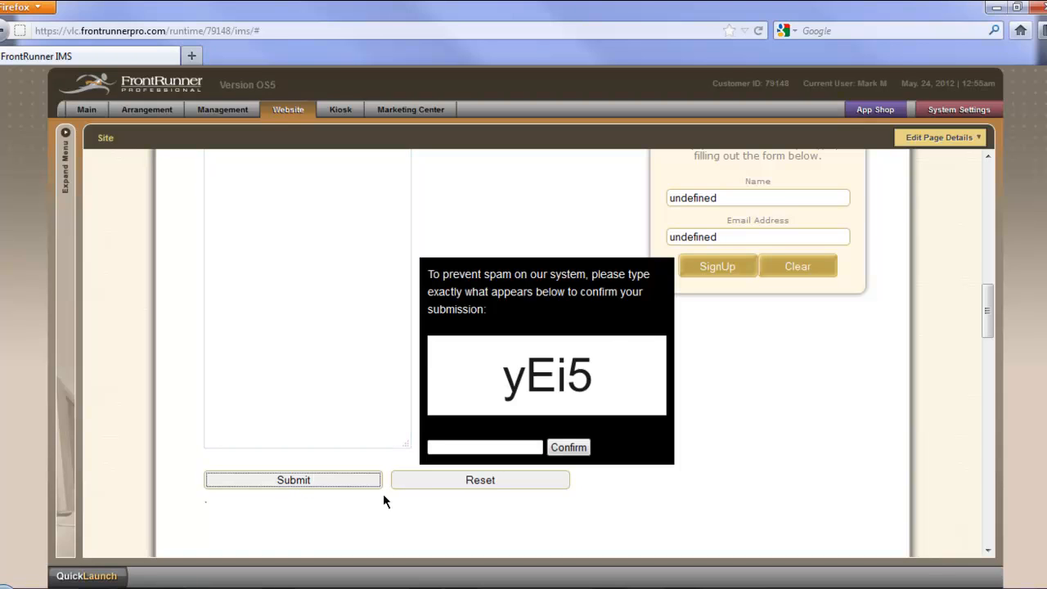
Step: Enter the anti-spam verification code shown for the Email Us form and confirm the submission
click(456, 448)
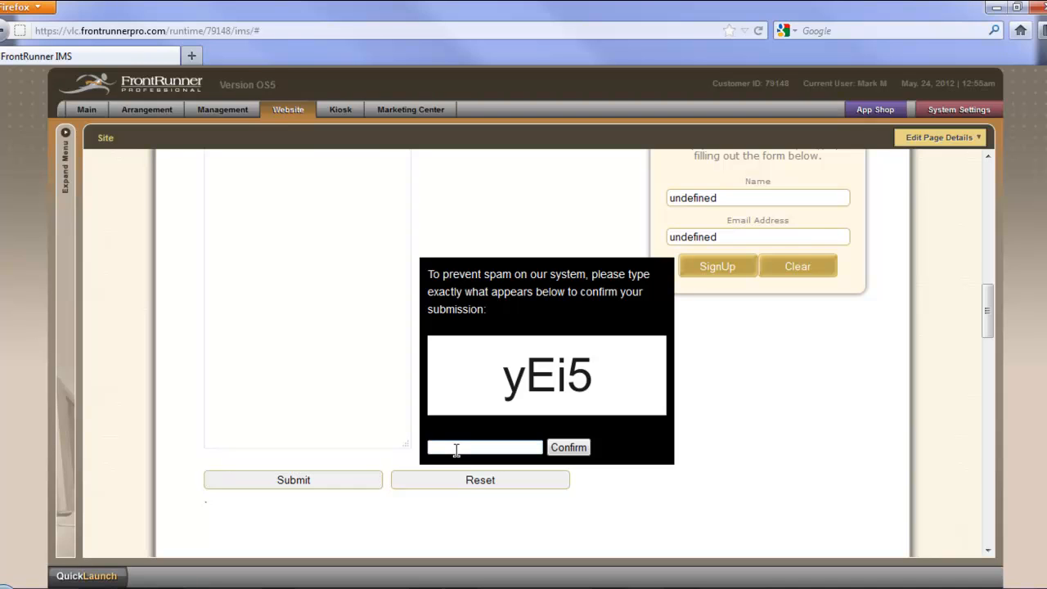
text(yEi5)
click(585, 455)
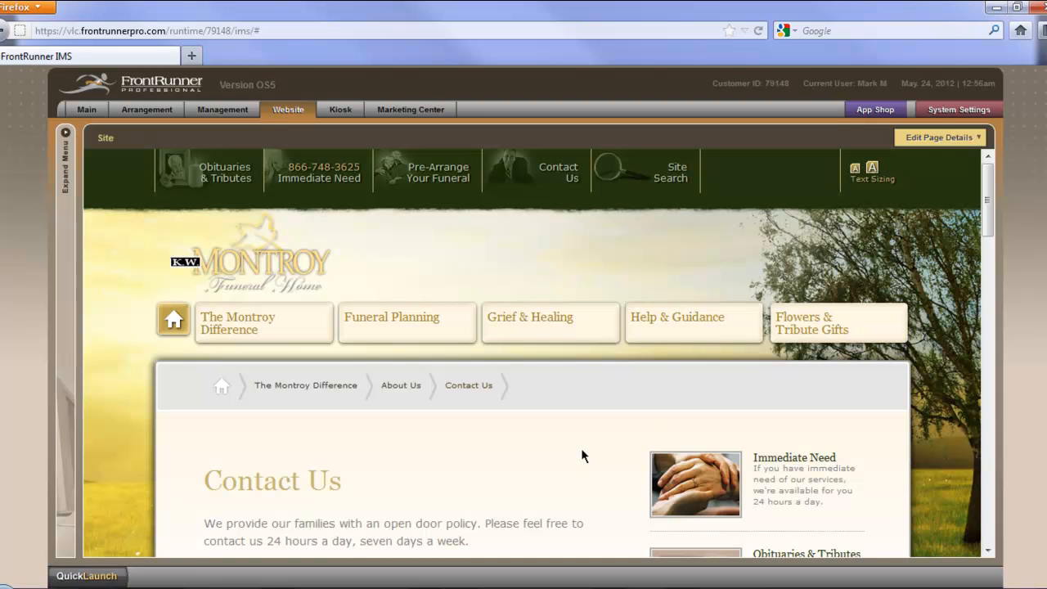
Step: Review the thank-you message on the Contact Us page and the form submission email in the Gmail window
scroll(600, 456, down, 1)
scroll(601, 463, down, 4)
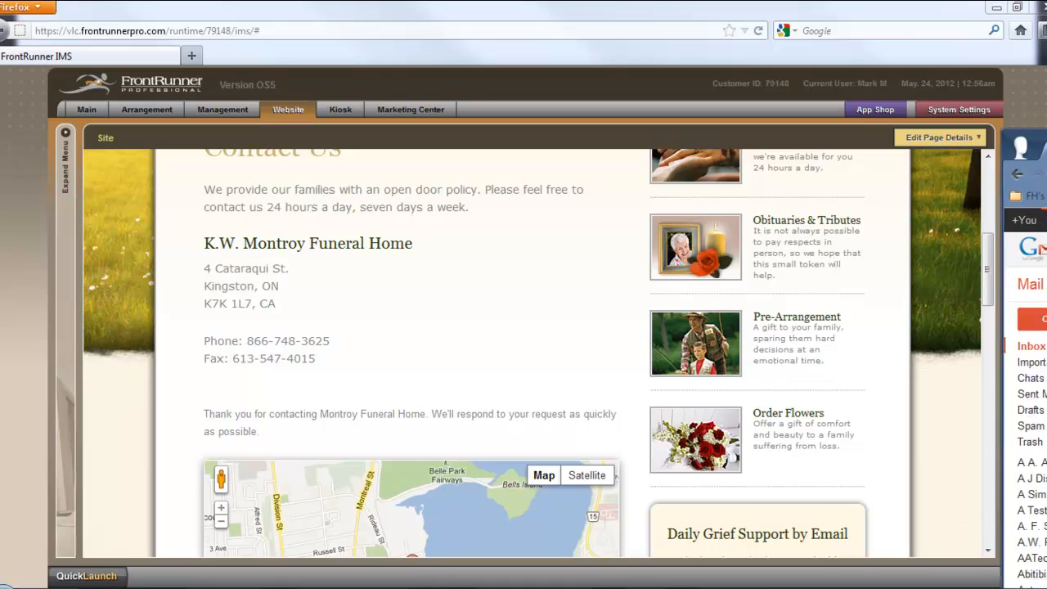
drag(1046, 61, 623, 39)
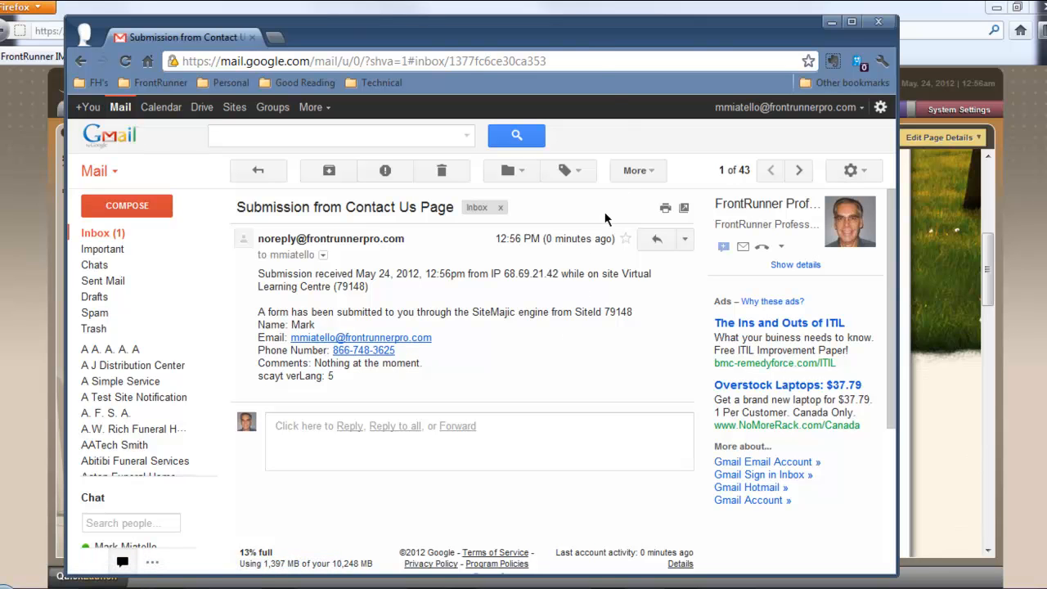
drag(587, 32, 1046, 69)
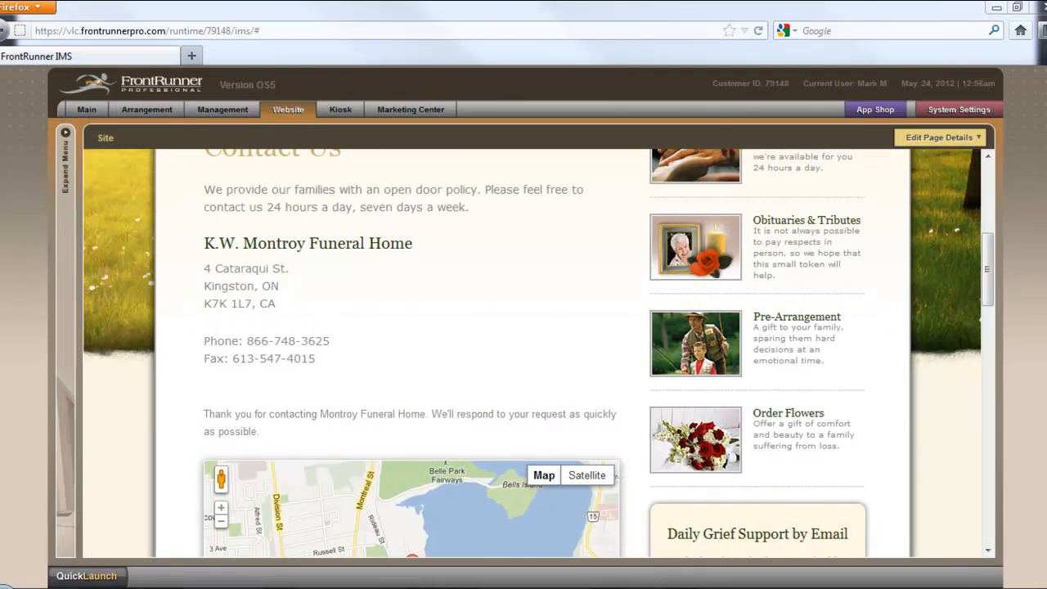
click(965, 346)
Step: Open the FAQs: Obituaries page from Frequently Asked Questions in the Help & Guidance section of the site
scroll(965, 346, down, 1)
scroll(965, 346, up, 2)
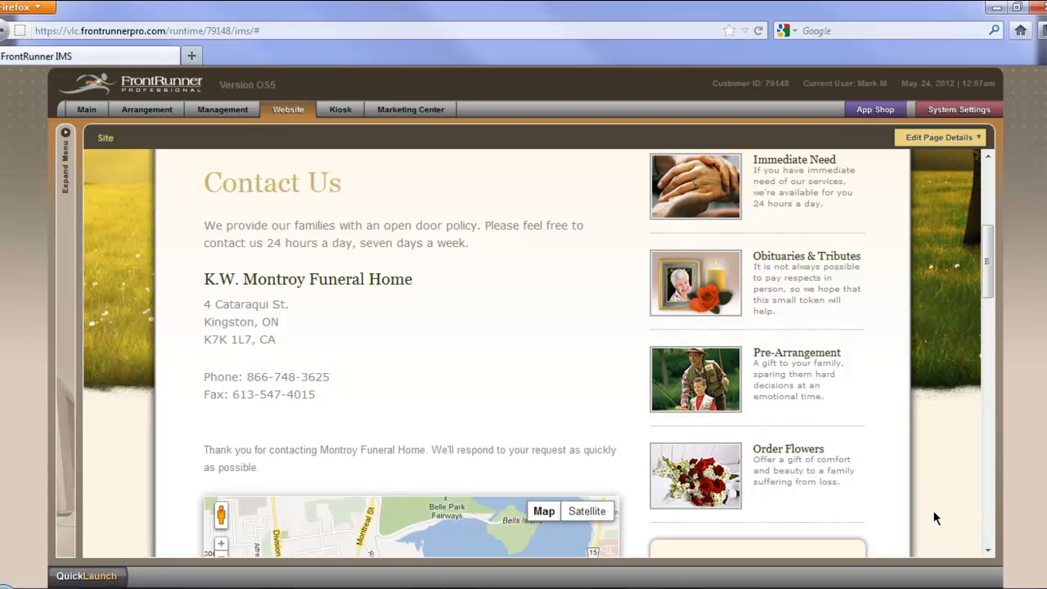
scroll(933, 512, up, 5)
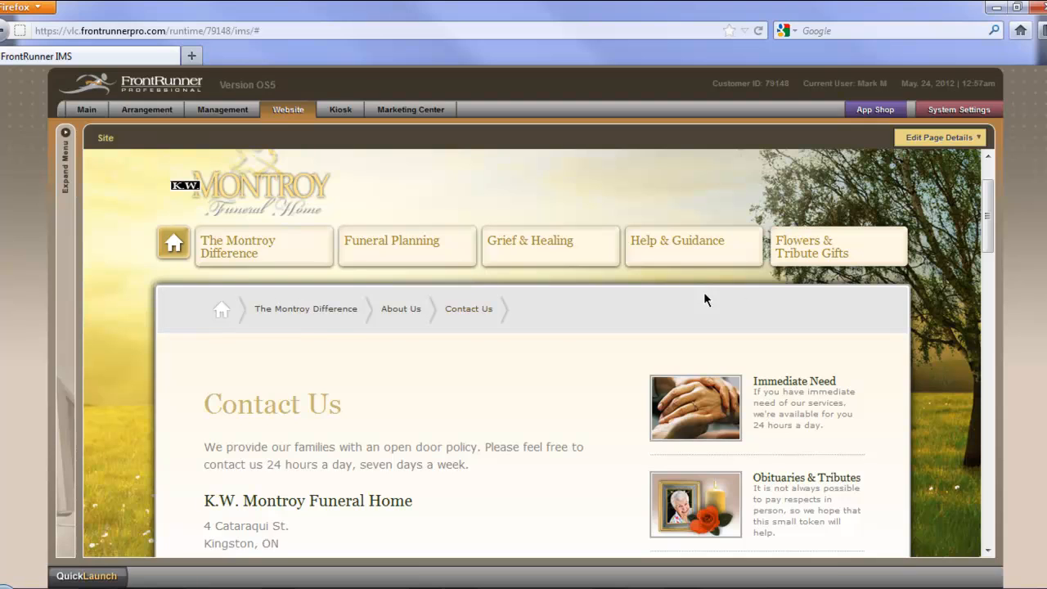
mouse_move(676, 256)
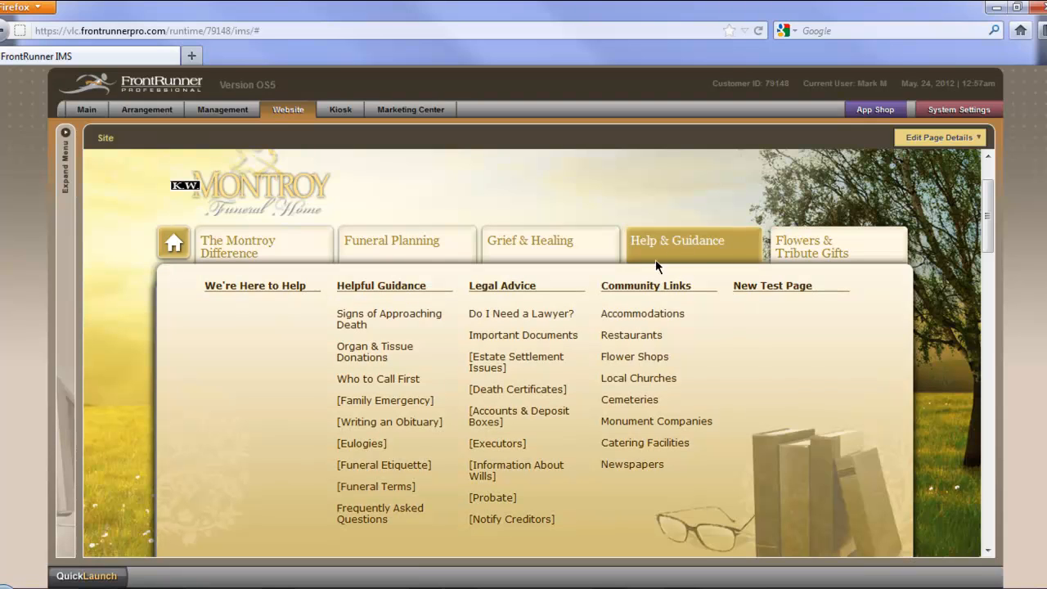
click(373, 520)
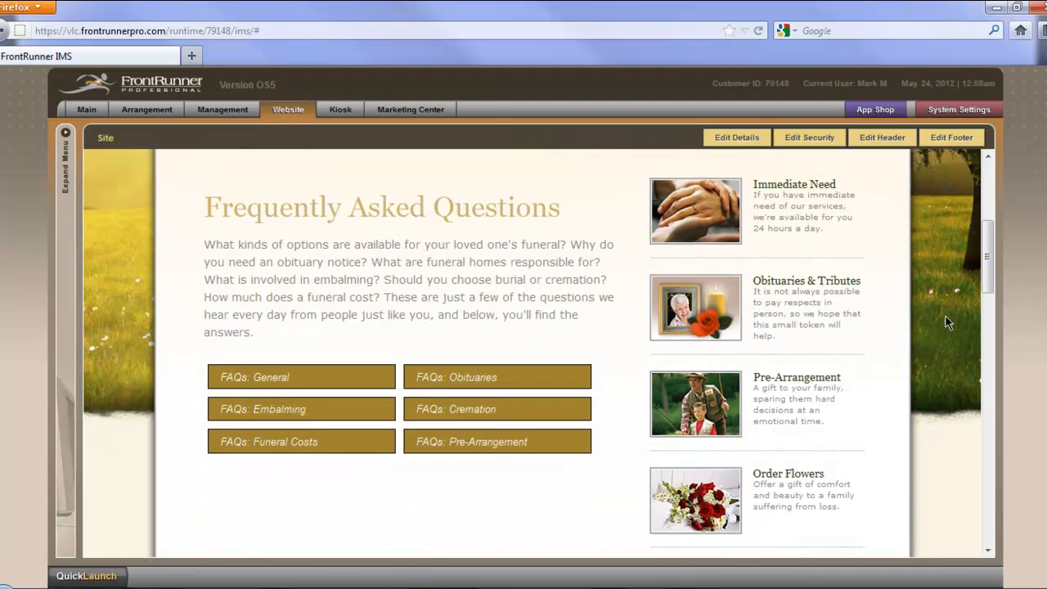
scroll(949, 319, down, 1)
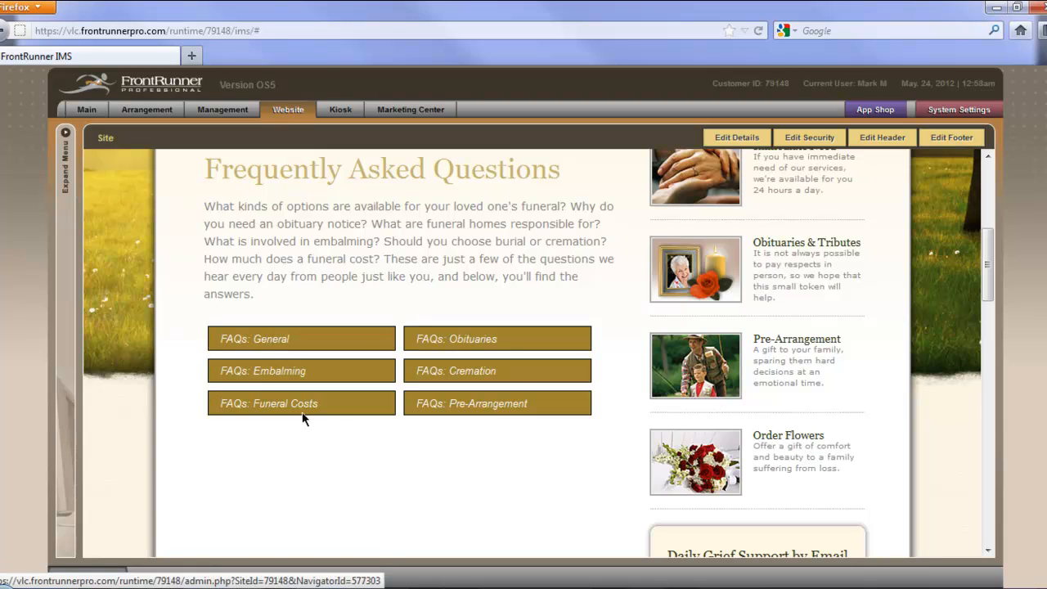
click(473, 346)
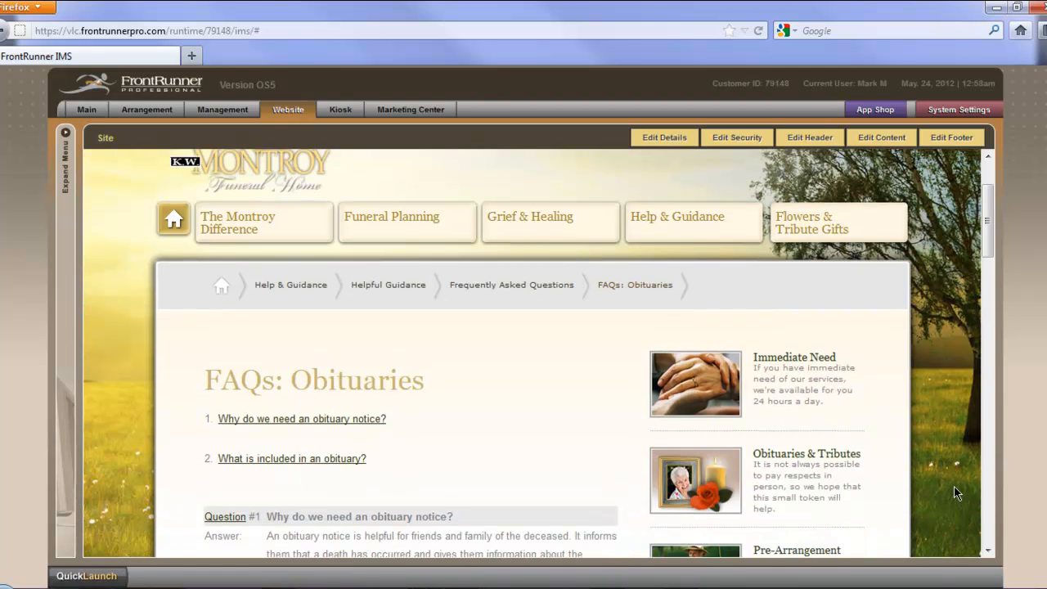
Step: Check the page action chosen in the details of the FAQs: Obituaries page and close the details without saving
scroll(955, 491, down, 3)
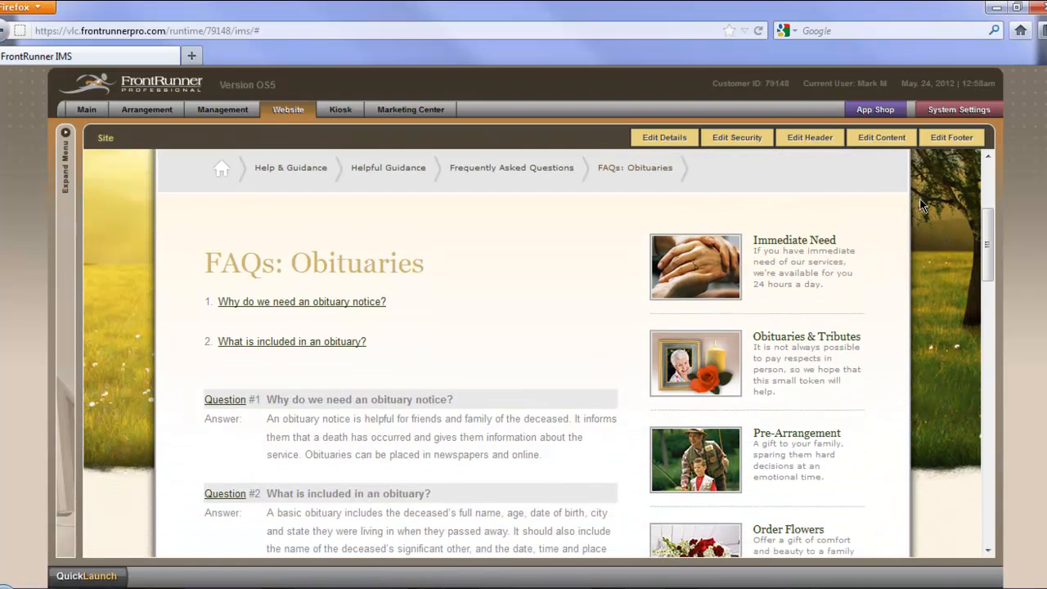
click(676, 147)
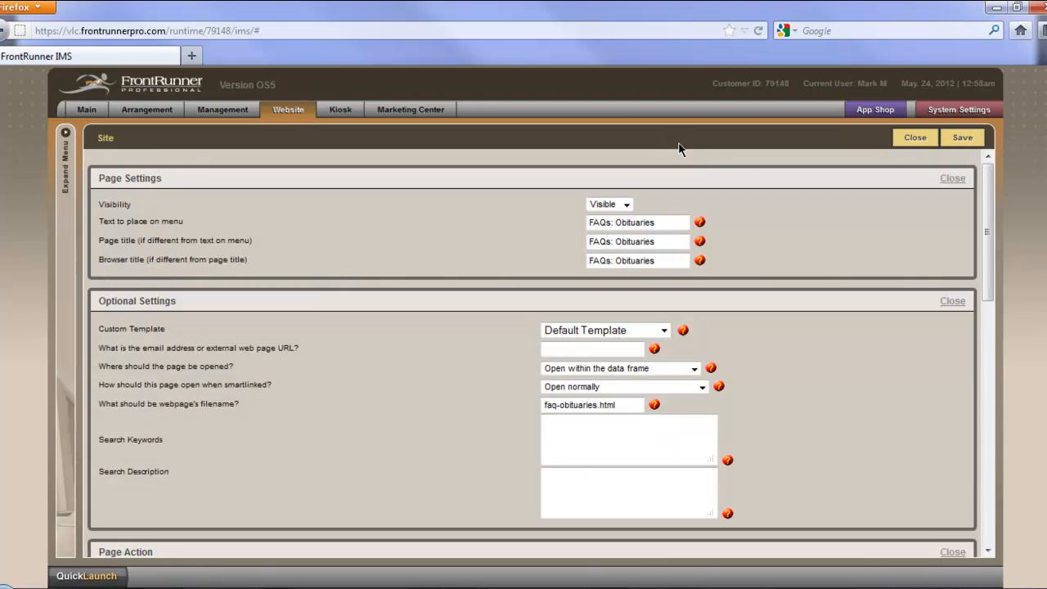
scroll(867, 324, down, 3)
scroll(863, 323, down, 7)
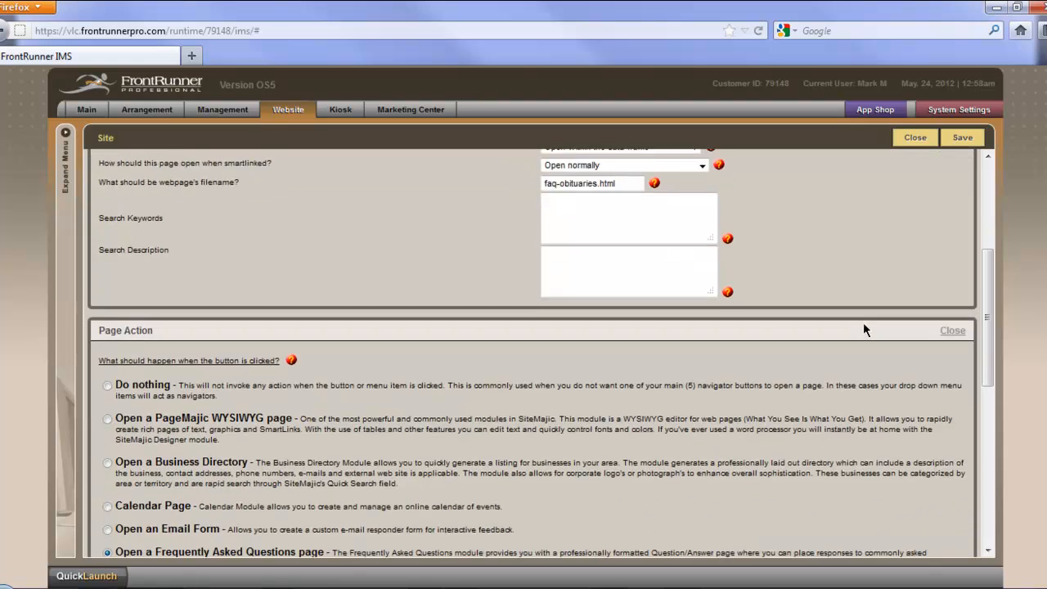
scroll(864, 322, down, 2)
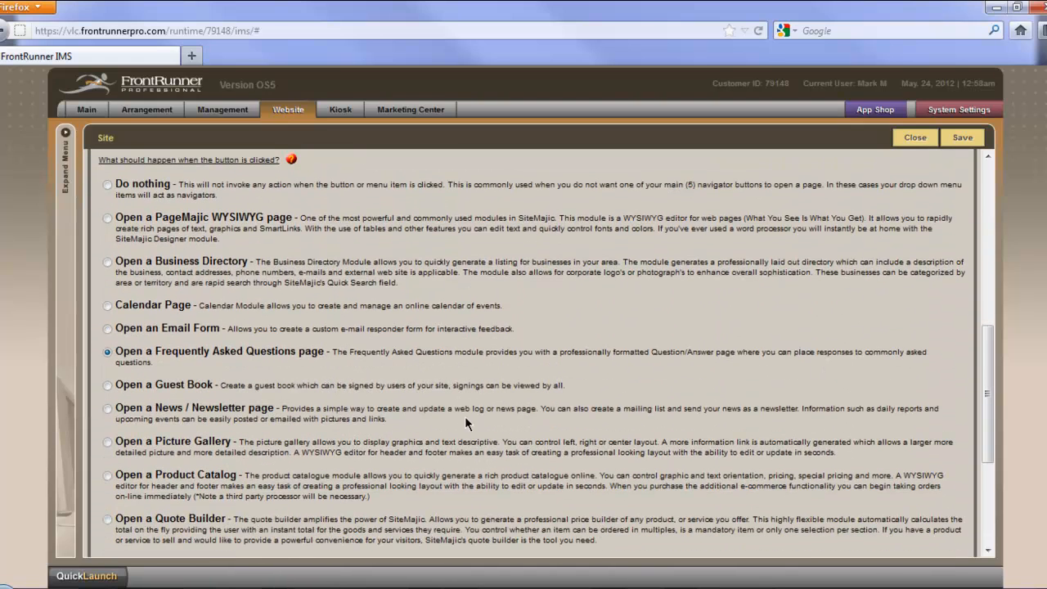
click(917, 139)
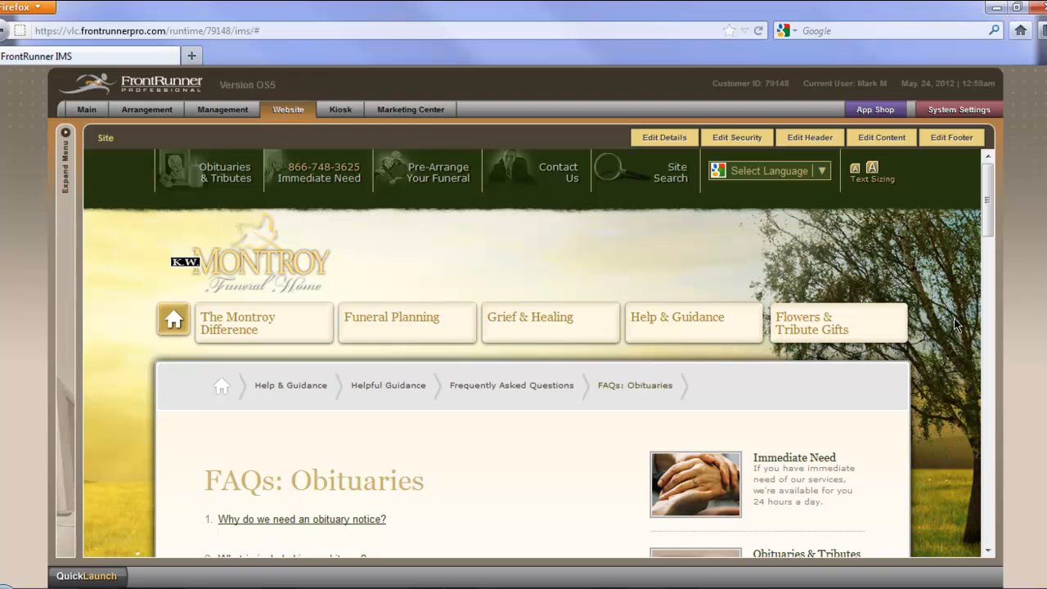
Step: Open the question "Why do we need an obituary notice?" for editing in the FAQs: Obituaries content
click(904, 143)
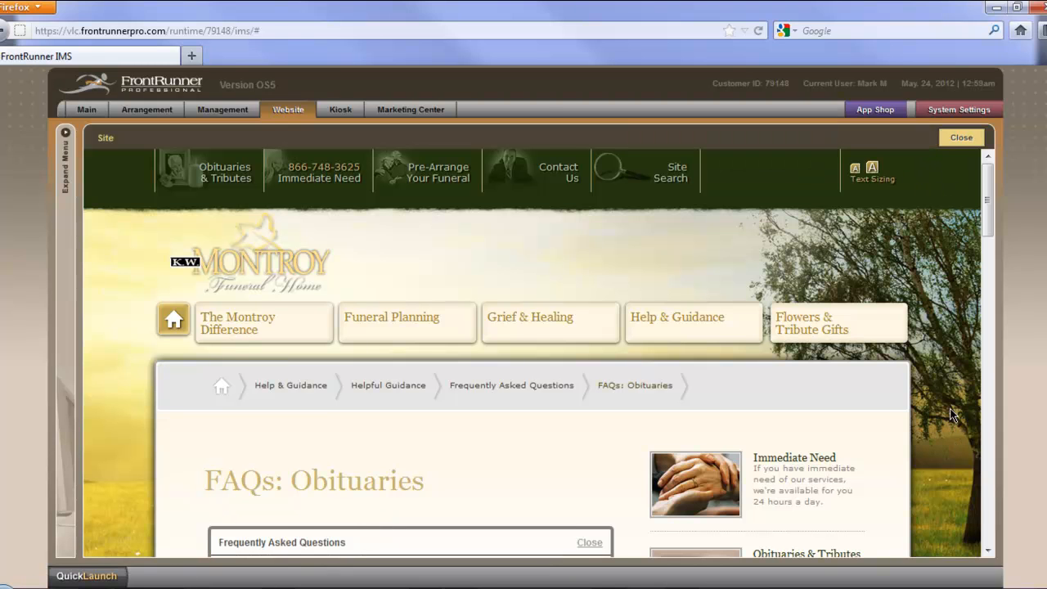
scroll(950, 407, down, 5)
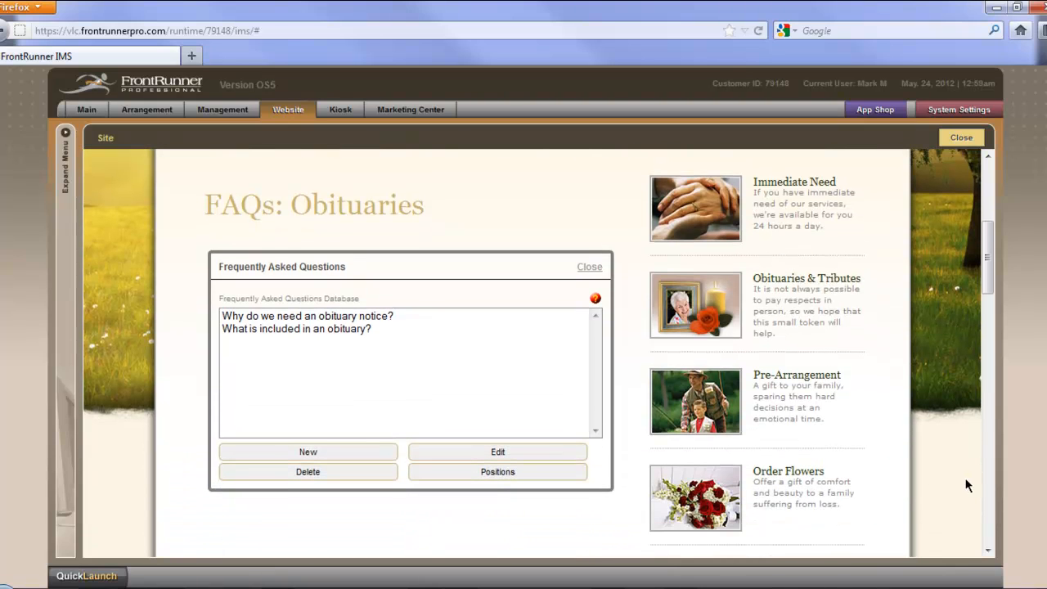
click(300, 319)
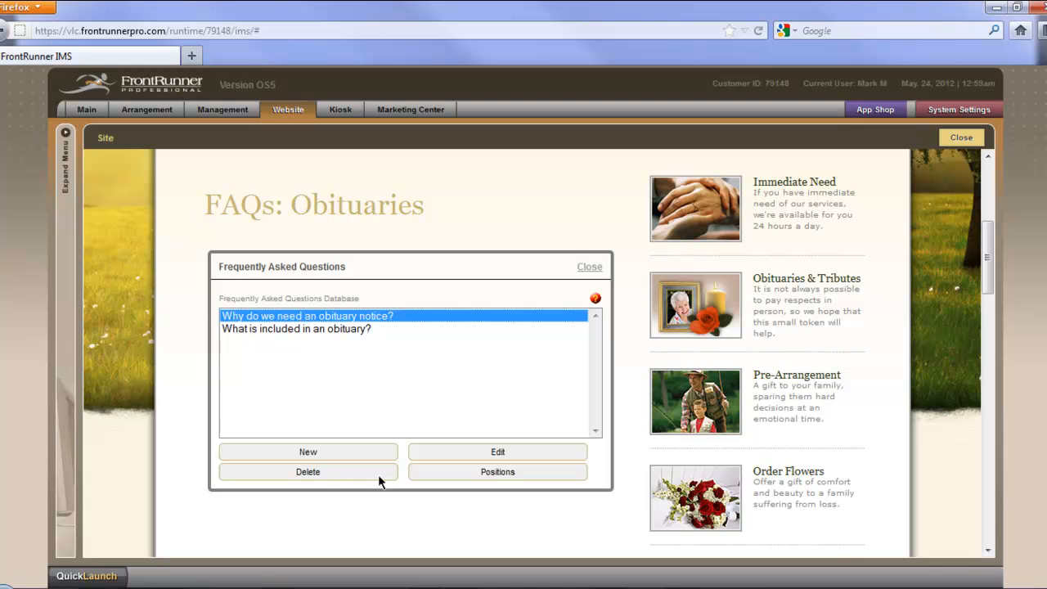
click(496, 454)
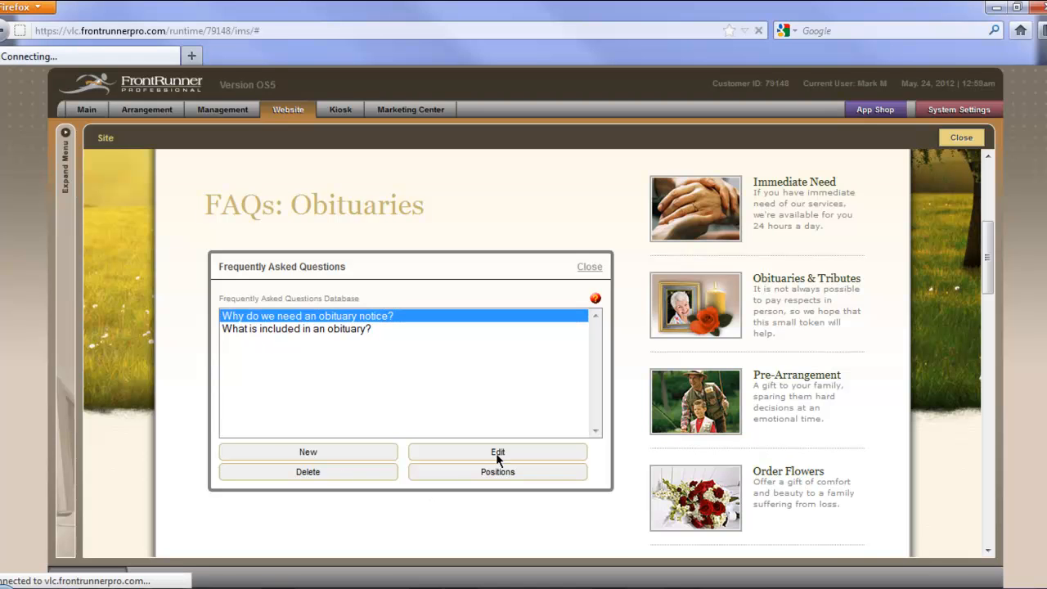
scroll(413, 518, down, 5)
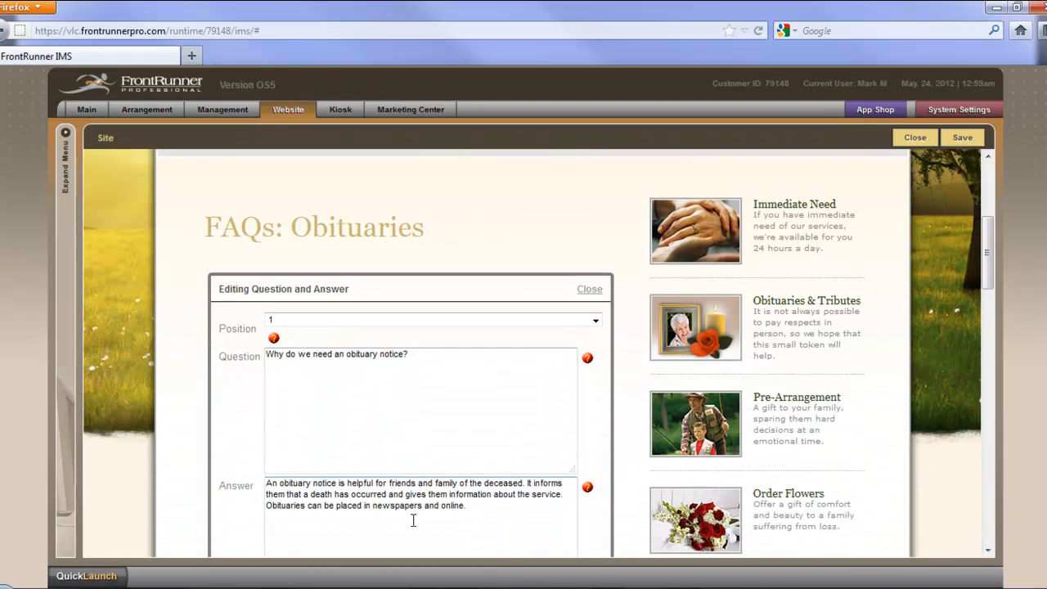
Step: Examine the entry's question text, answer text and position choices, and close it without saving
click(443, 397)
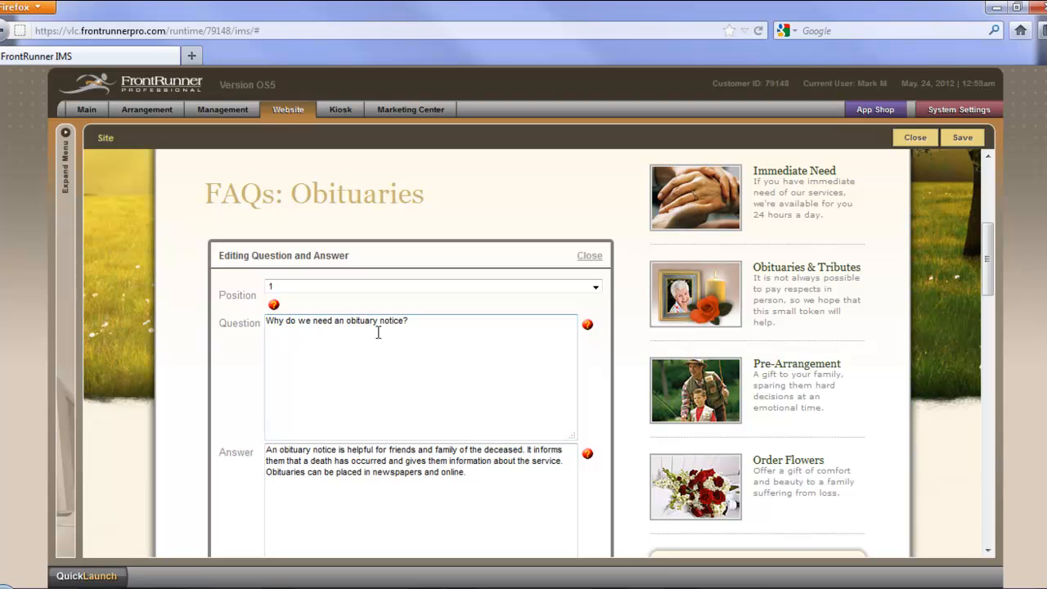
click(275, 460)
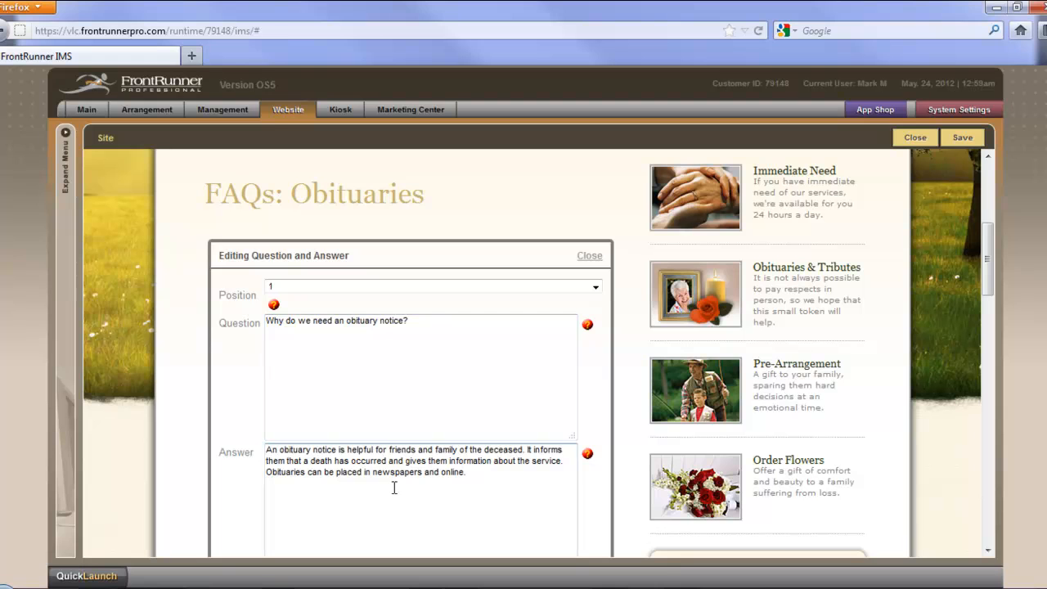
scroll(425, 497, down, 3)
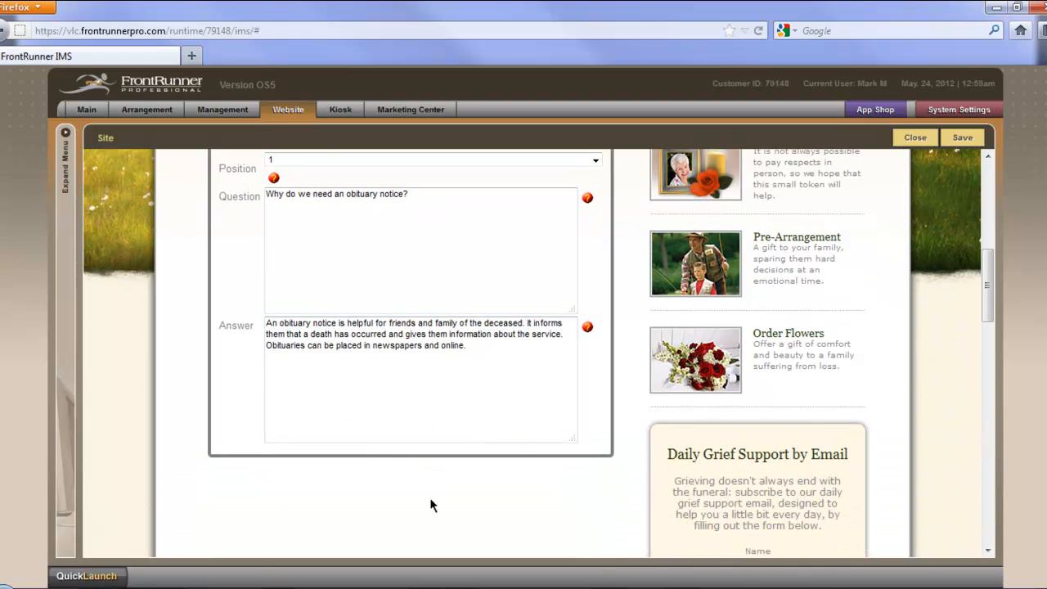
scroll(471, 515, up, 2)
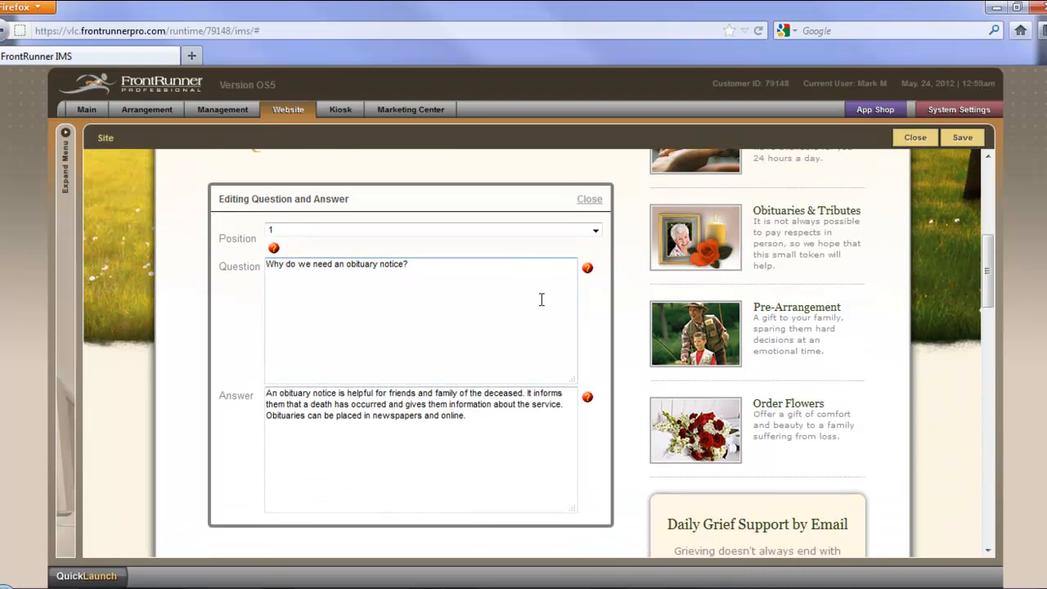
click(596, 232)
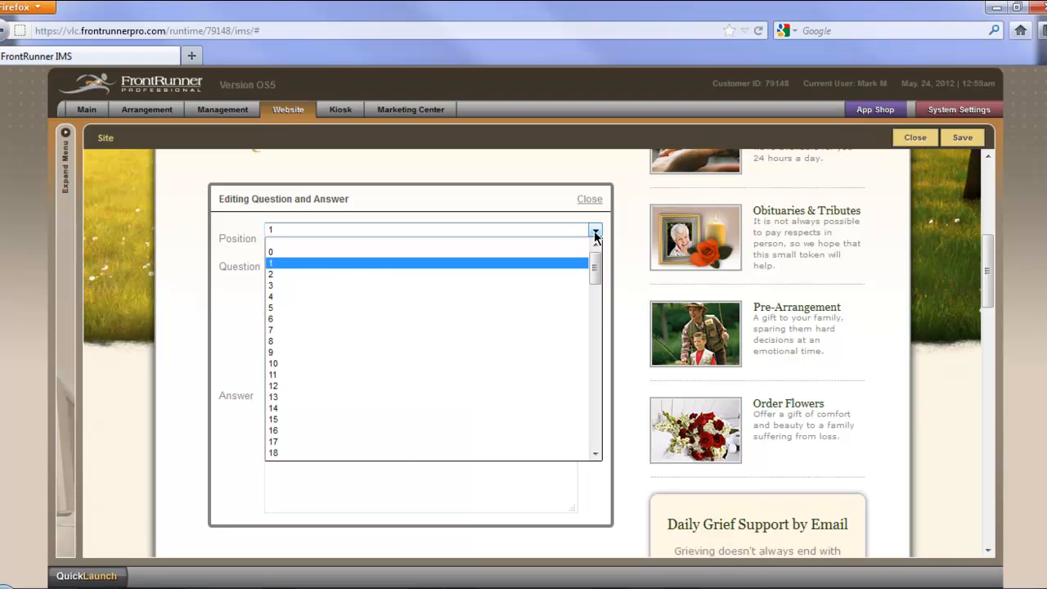
click(596, 234)
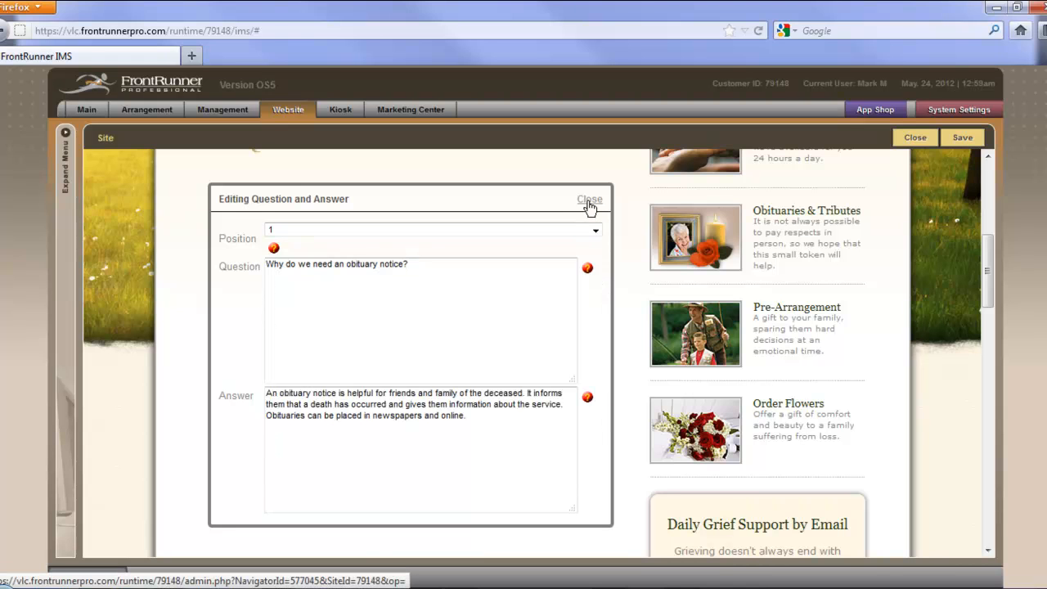
click(589, 201)
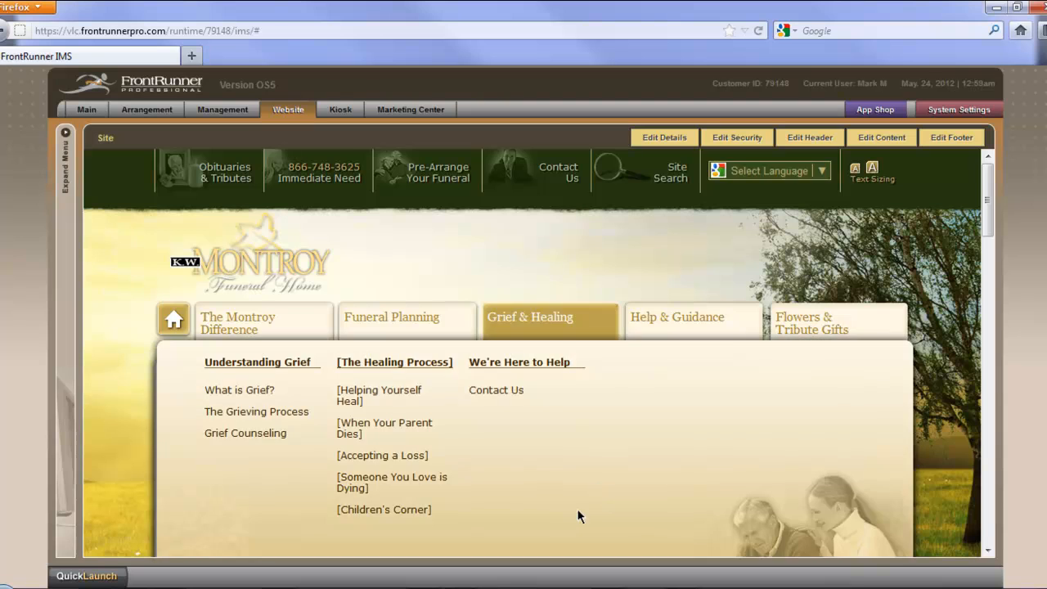
Step: Create a new entry in the FAQs: Obituaries content with the question "Don't really have one."
scroll(581, 506, down, 5)
click(892, 145)
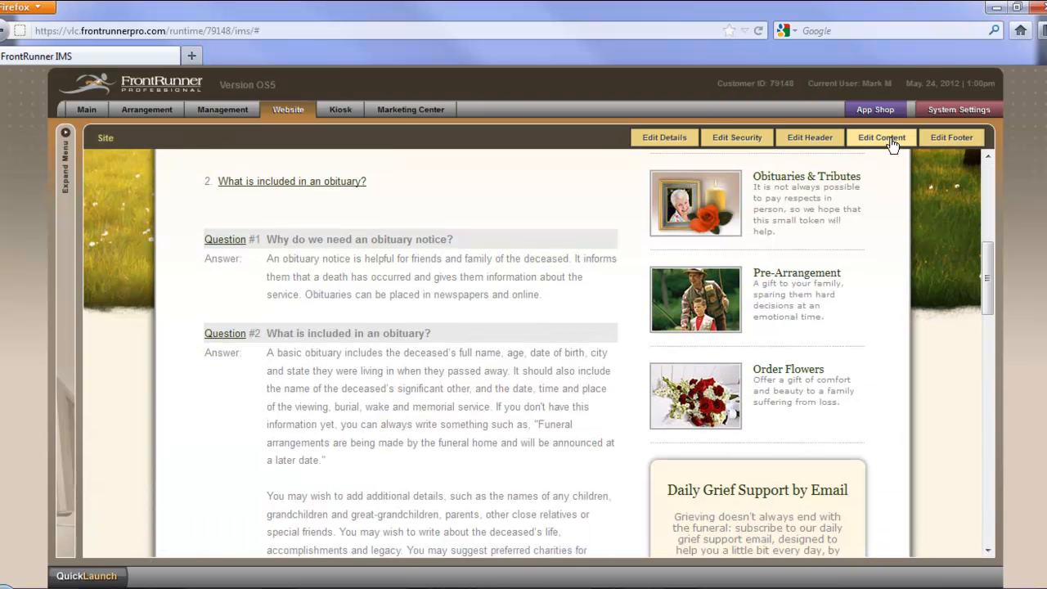
scroll(936, 421, down, 3)
scroll(934, 414, down, 3)
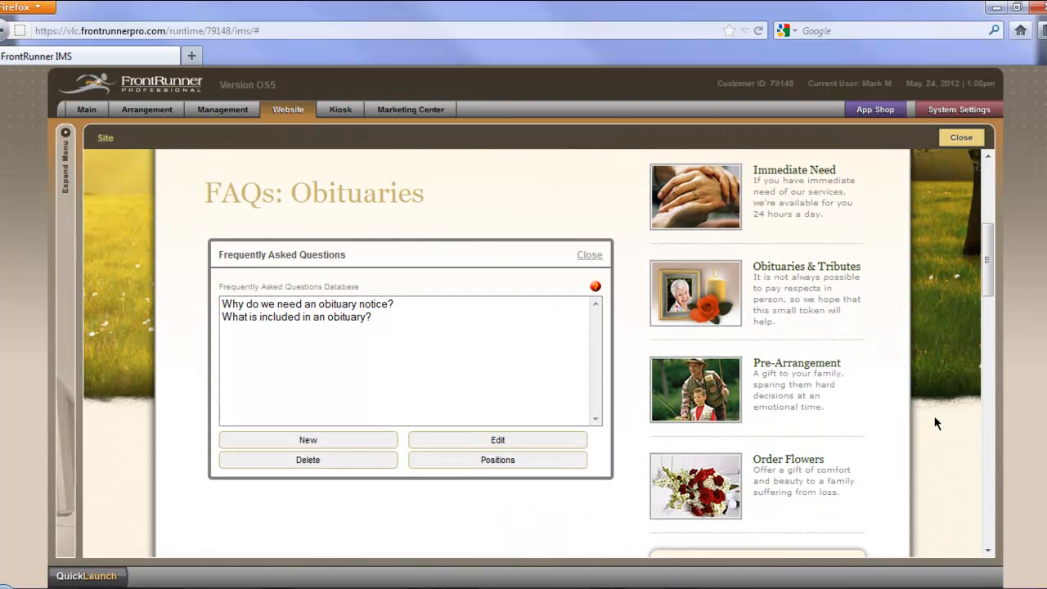
click(309, 425)
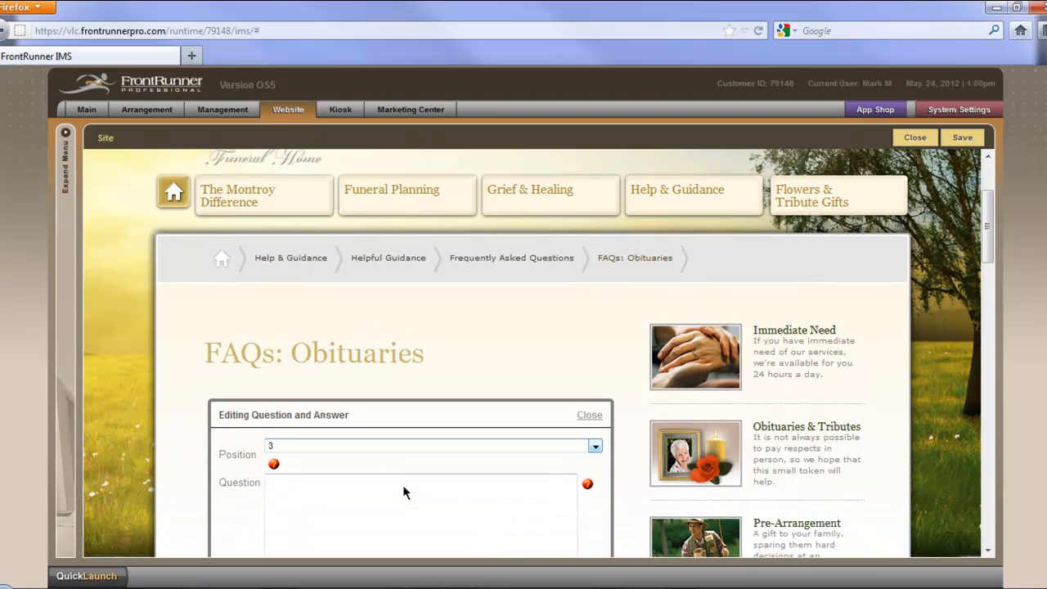
click(353, 406)
text(Don't real)
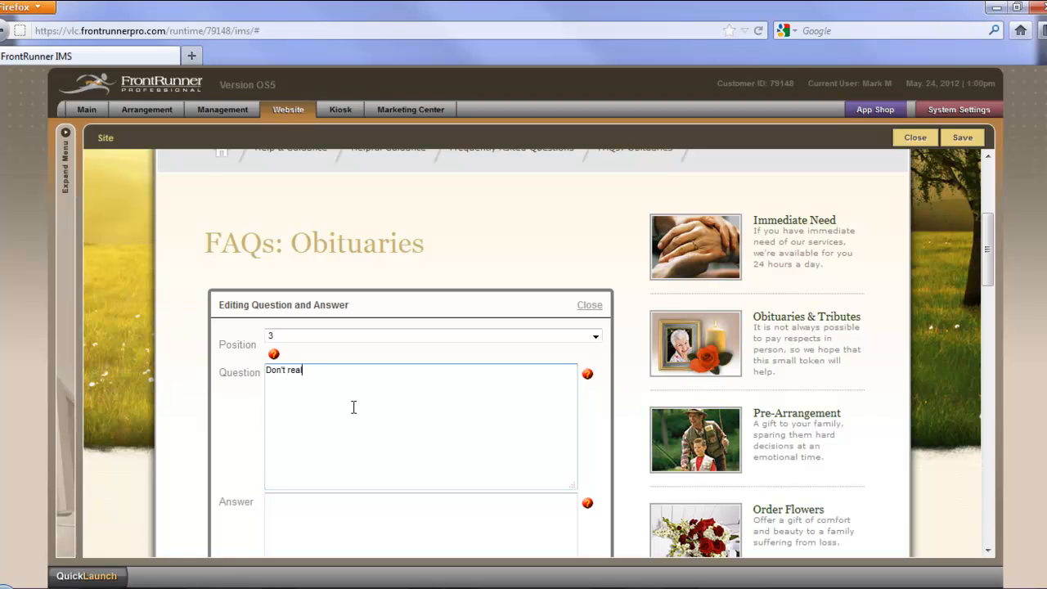
text(ly have one.)
key(Tab)
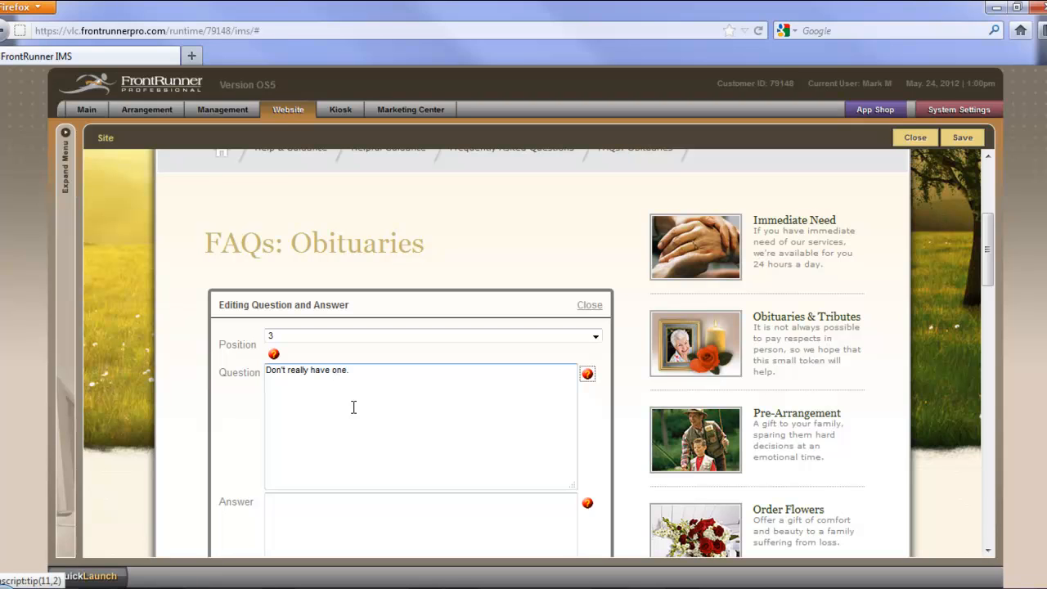
Step: Set the new entry's answer to "Enter answer here." and open the help for the Answer field
click(312, 509)
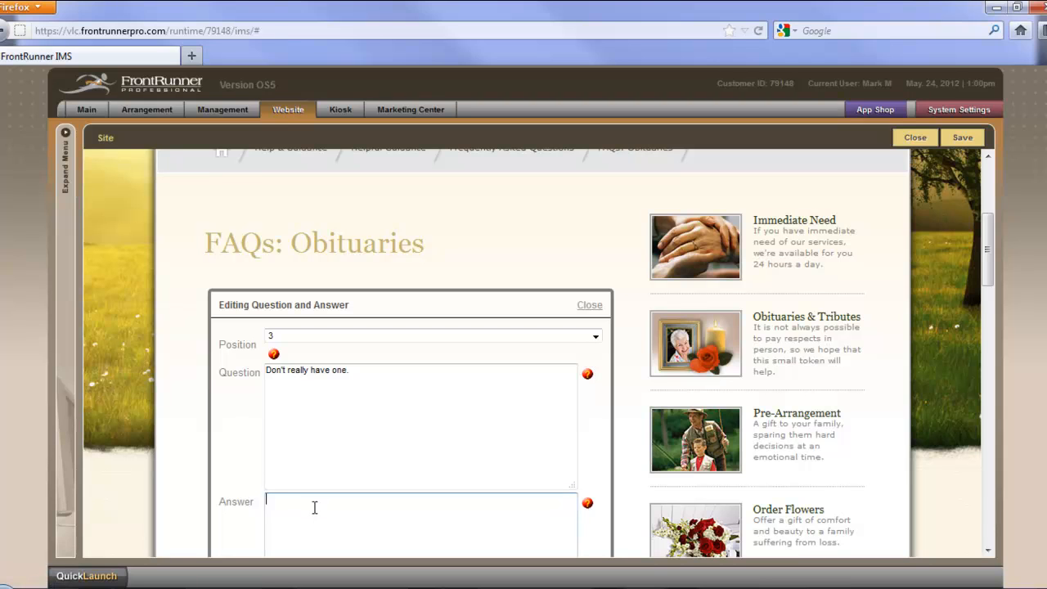
text(Enter answer here.)
click(589, 505)
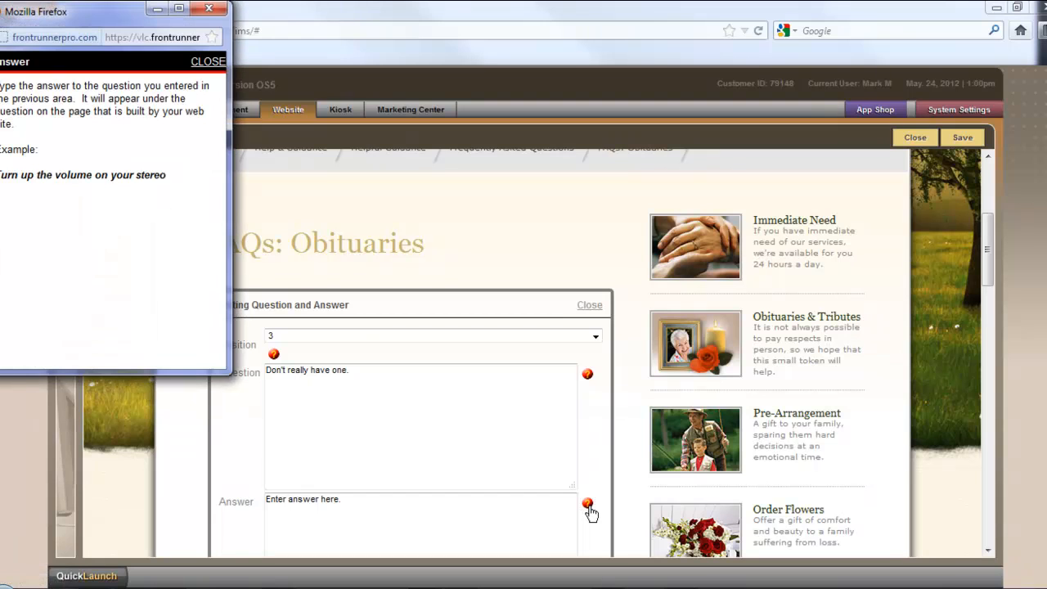
Step: Close the Answer help, save the new question-and-answer entry, and close the Frequently Asked Questions editor
click(208, 61)
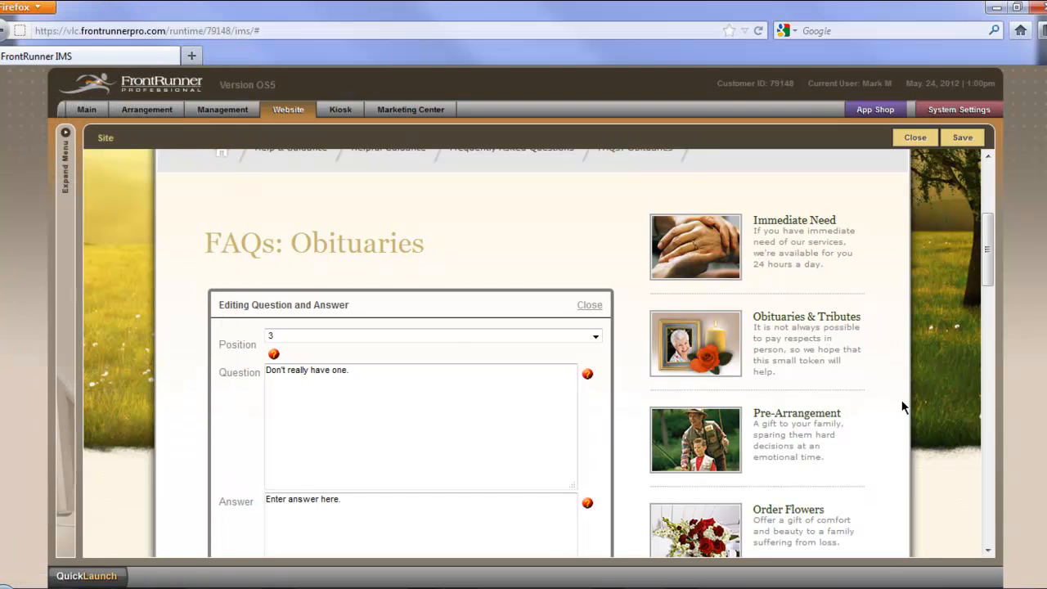
scroll(903, 402, down, 3)
click(962, 138)
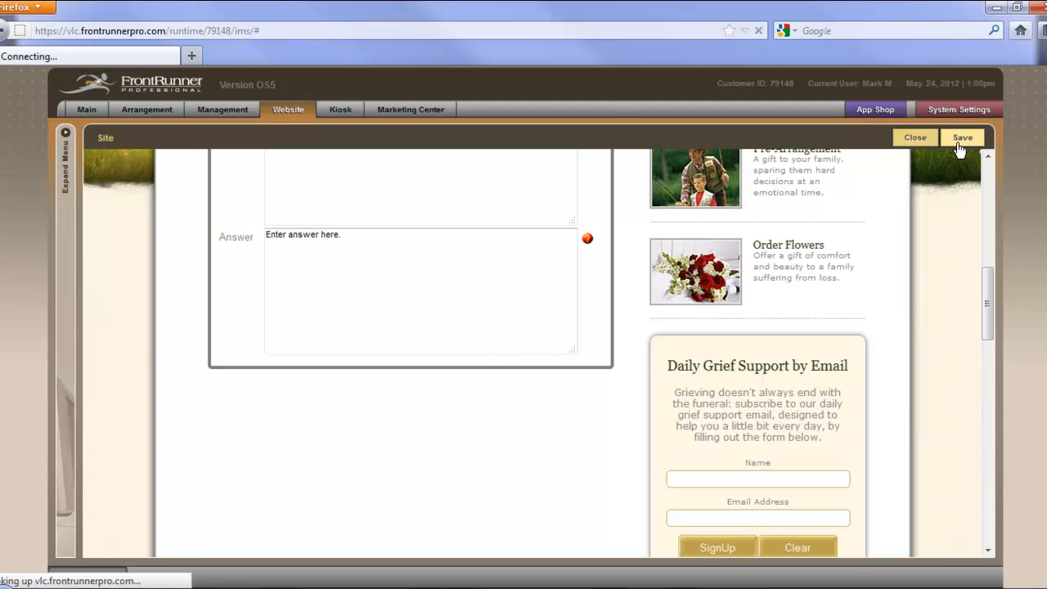
scroll(970, 399, down, 2)
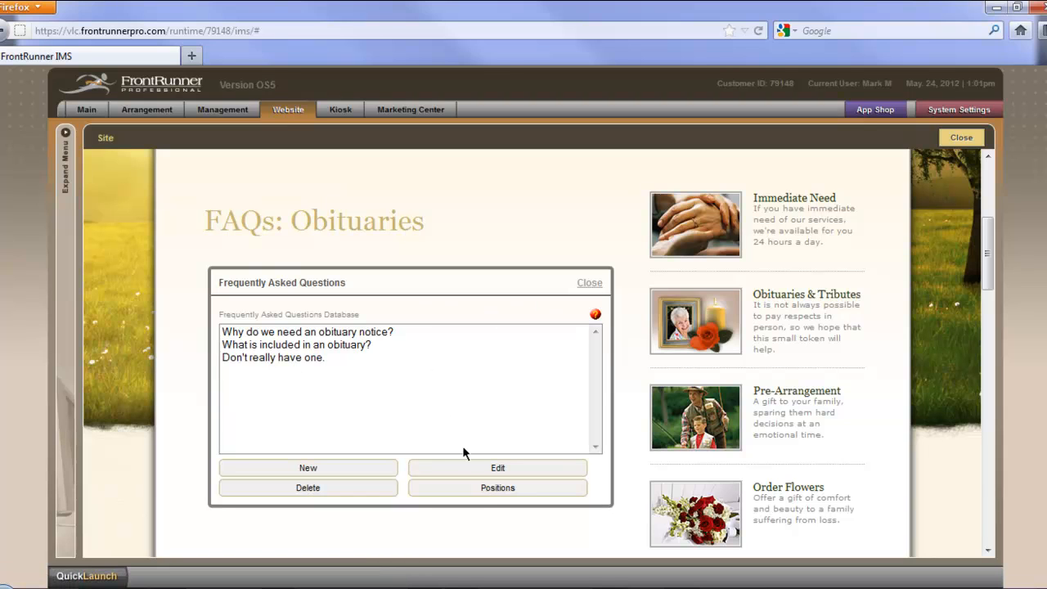
click(592, 283)
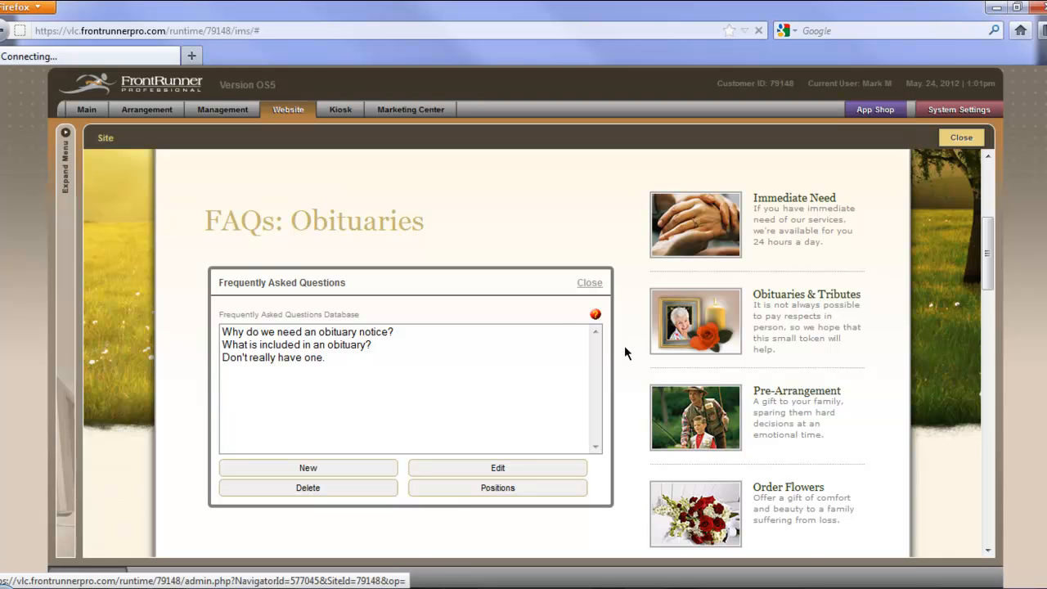
Step: Review the questions and answers on the FAQs: Obituaries page and test the "Don't really have one." question link
scroll(900, 540, down, 7)
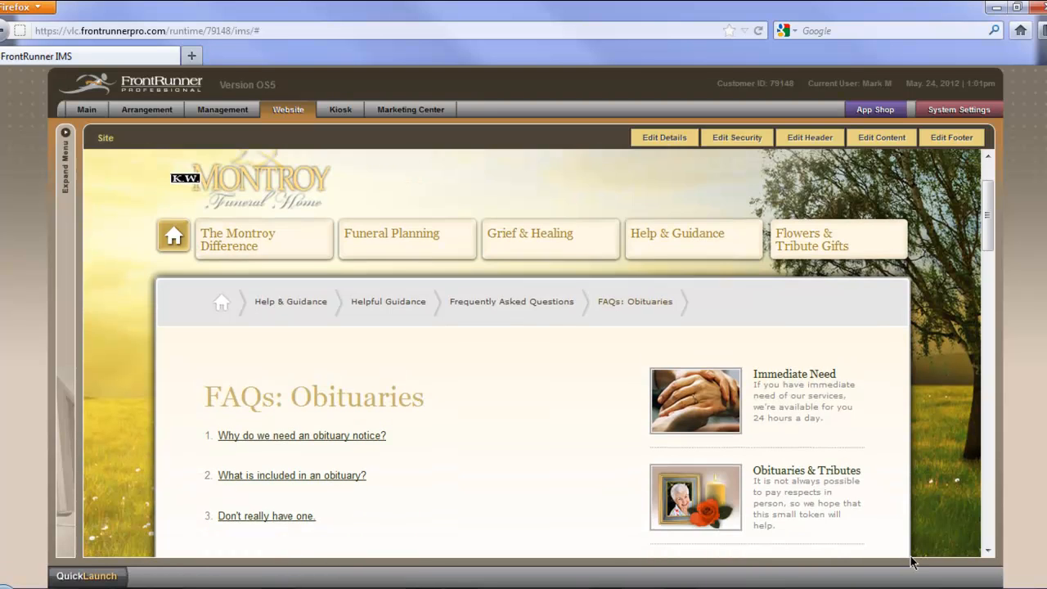
scroll(895, 538, down, 7)
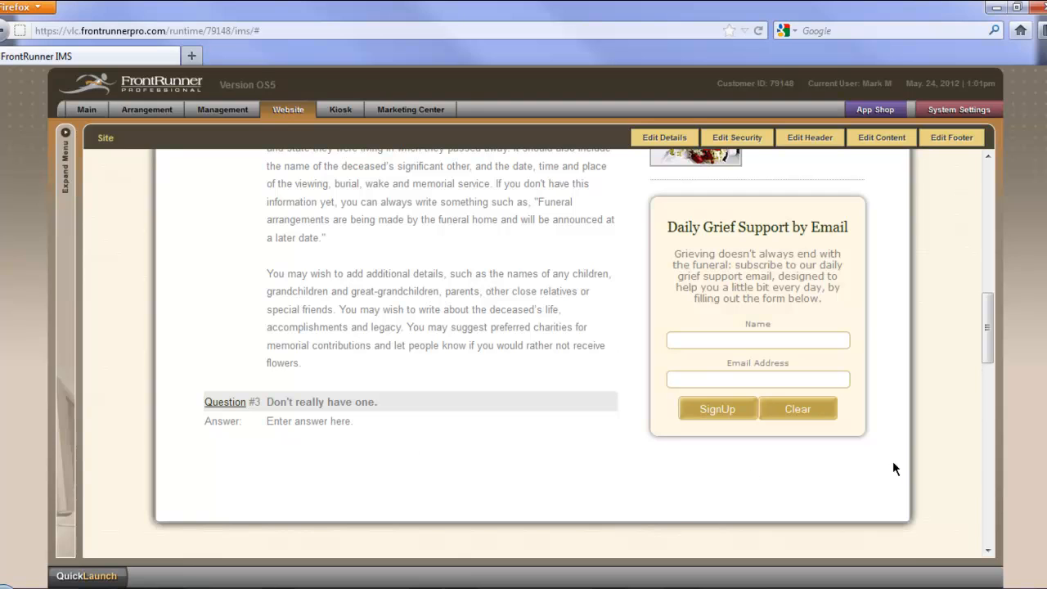
scroll(925, 459, up, 5)
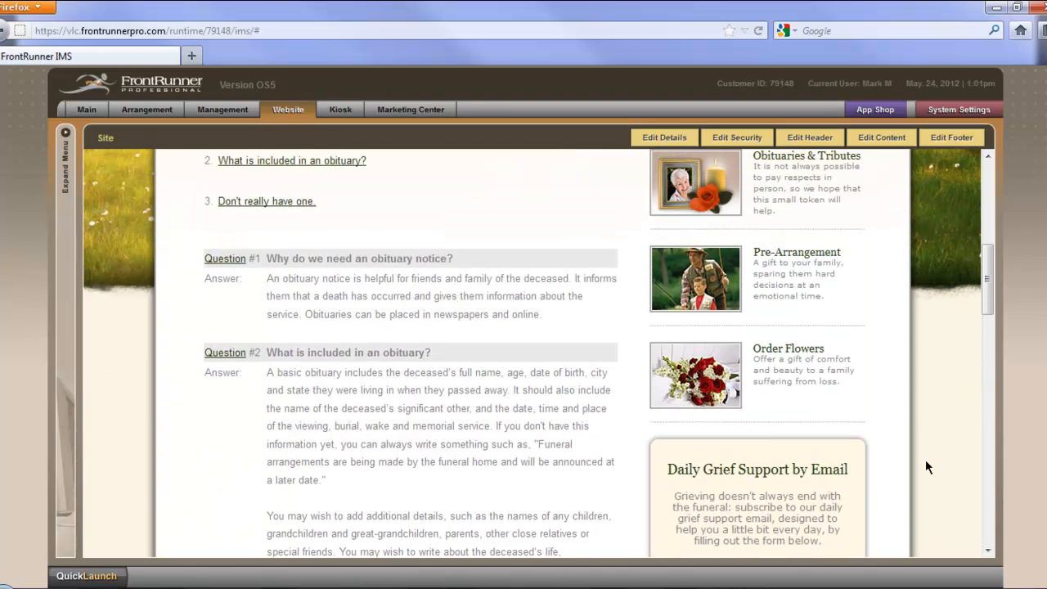
scroll(925, 467, up, 5)
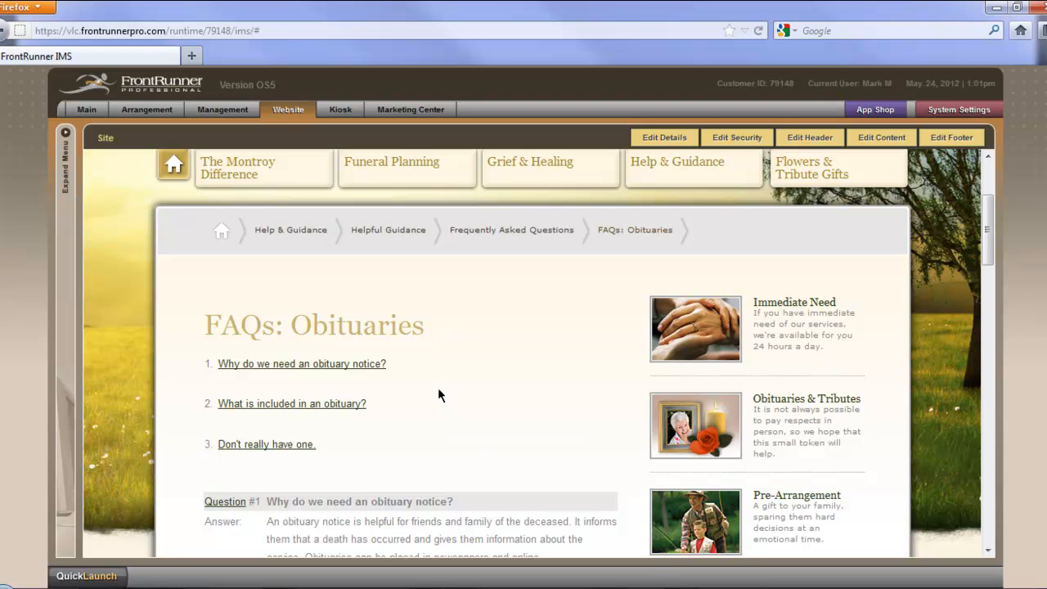
scroll(412, 365, down, 1)
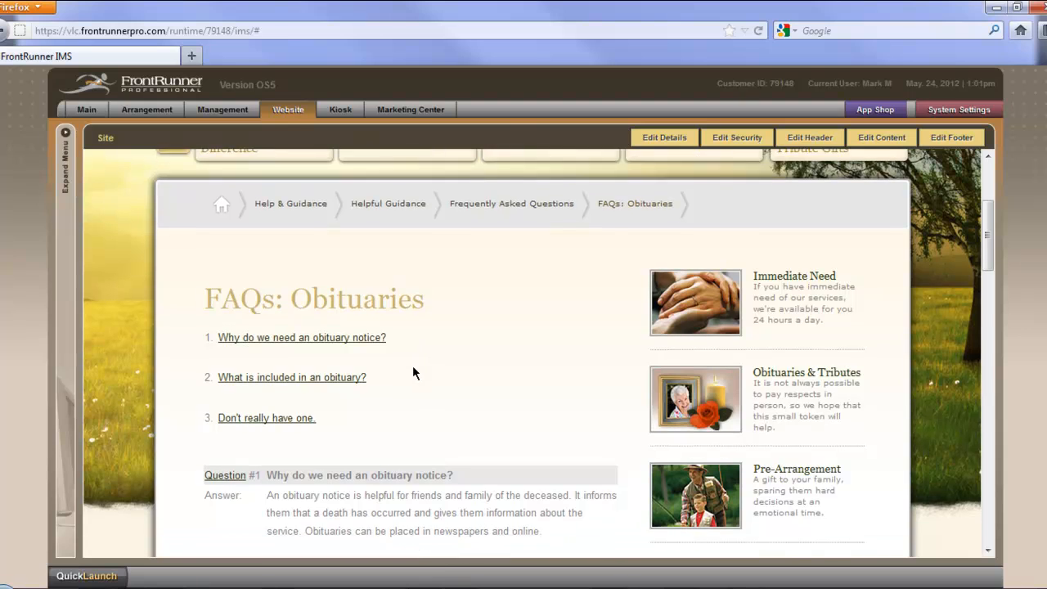
click(267, 403)
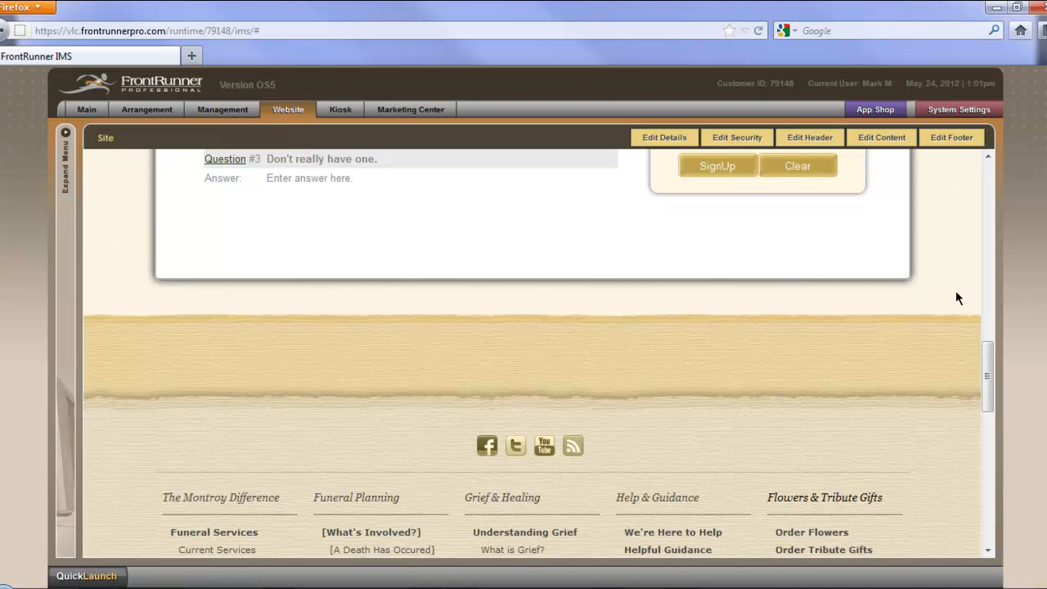
scroll(955, 295, up, 2)
scroll(956, 295, up, 5)
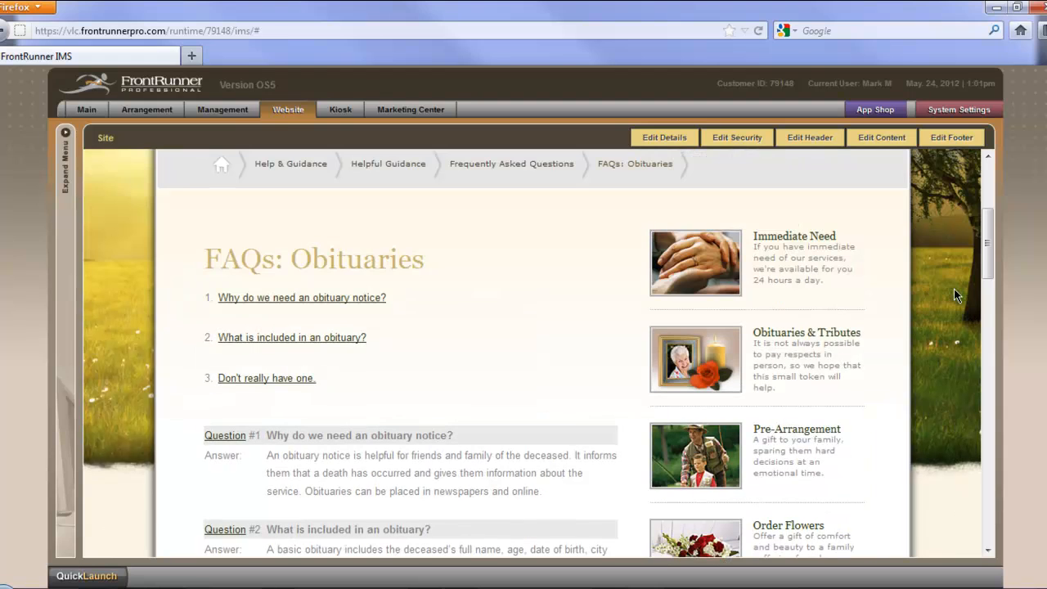